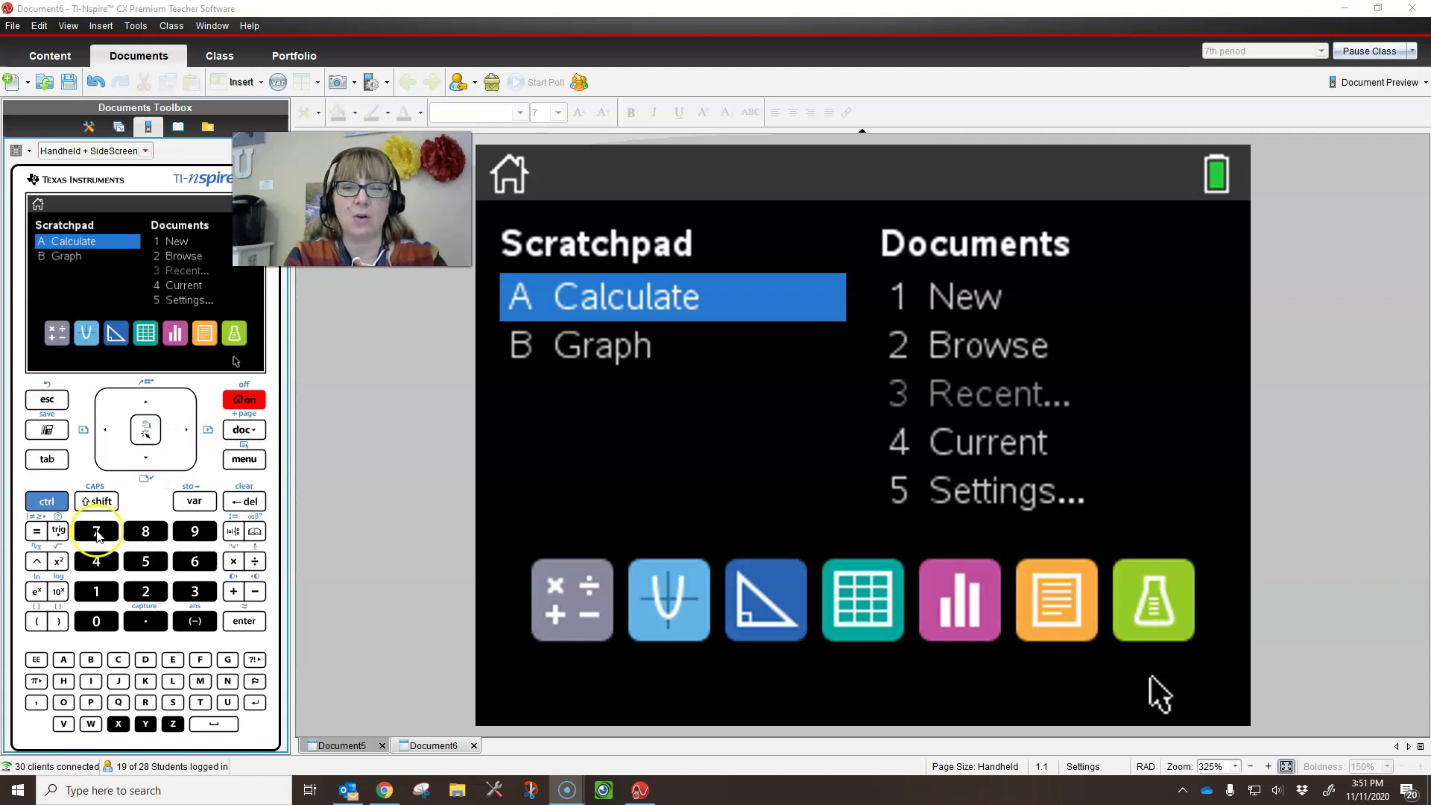
Step: Start a new document without saving the current one and add a Geometry page
click(93, 593)
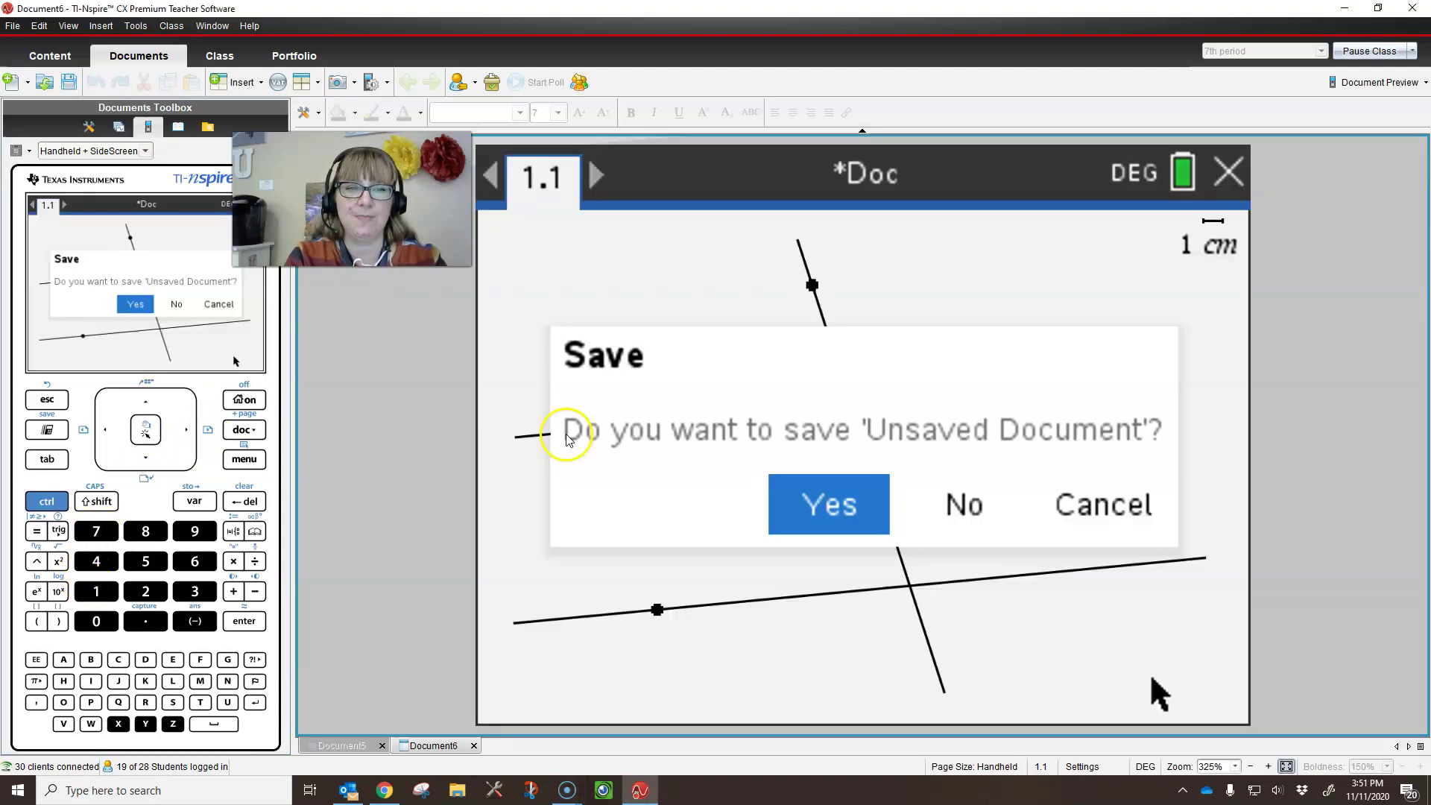
click(964, 504)
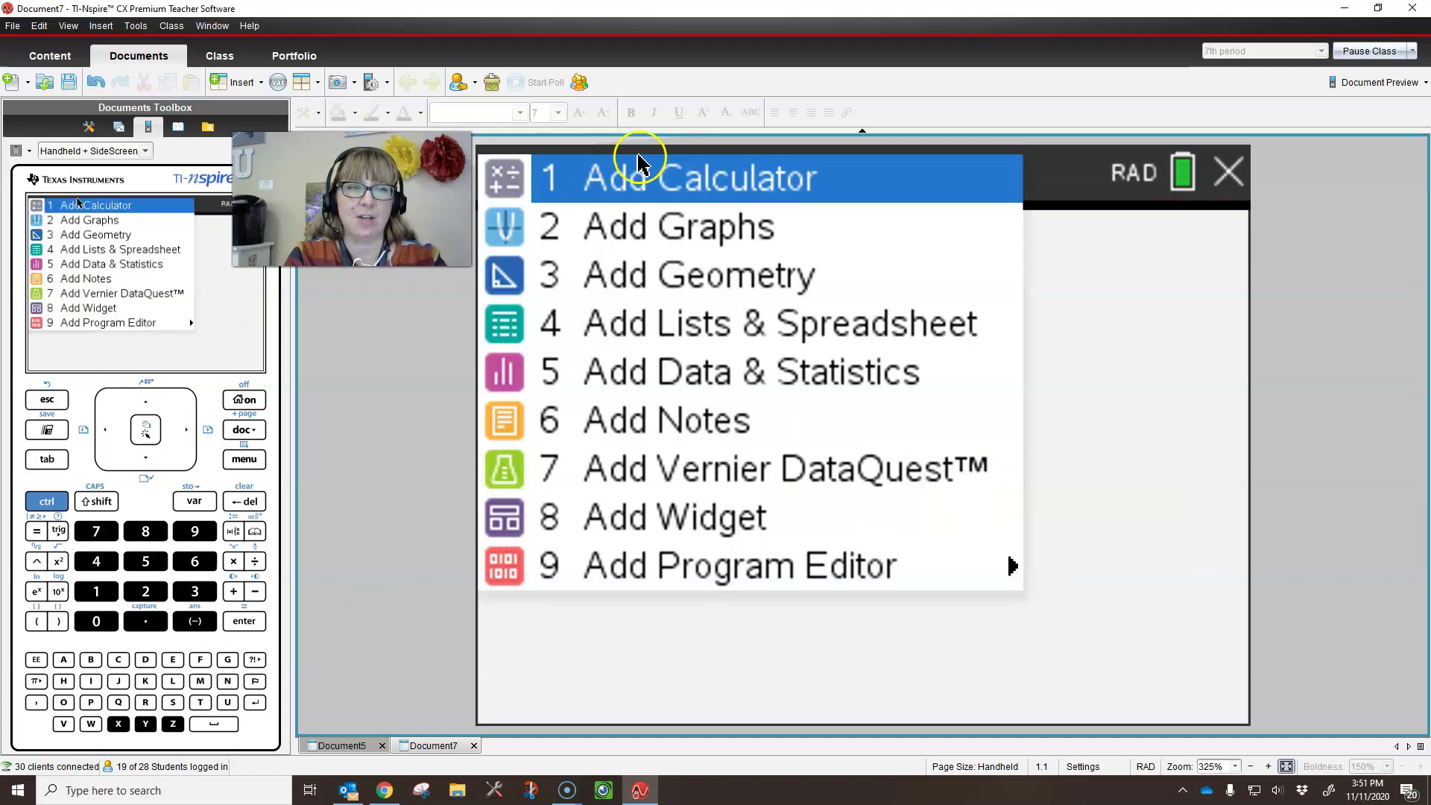
click(724, 280)
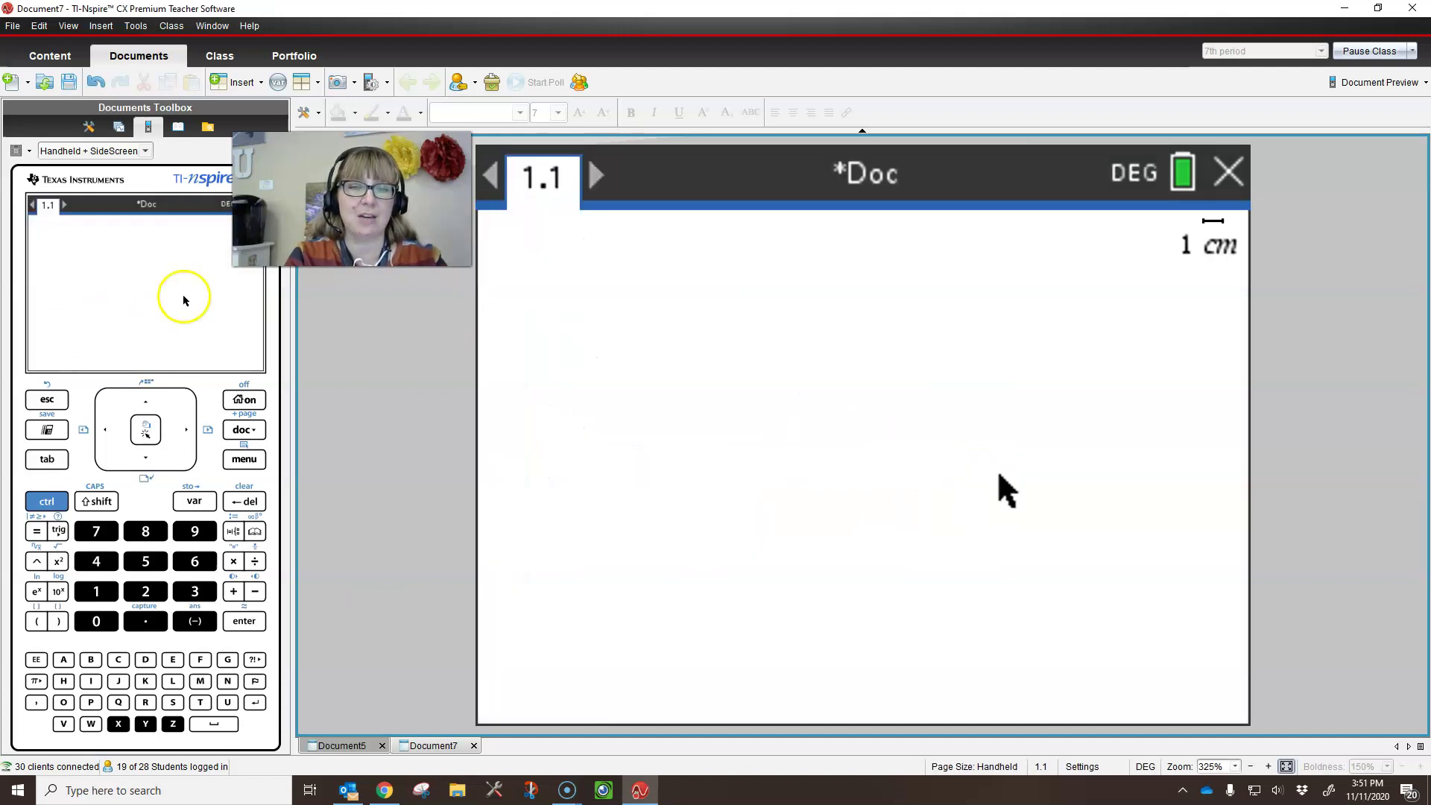
Step: Draw a slightly rising line across the upper half of the page, starting near the left edge
click(247, 462)
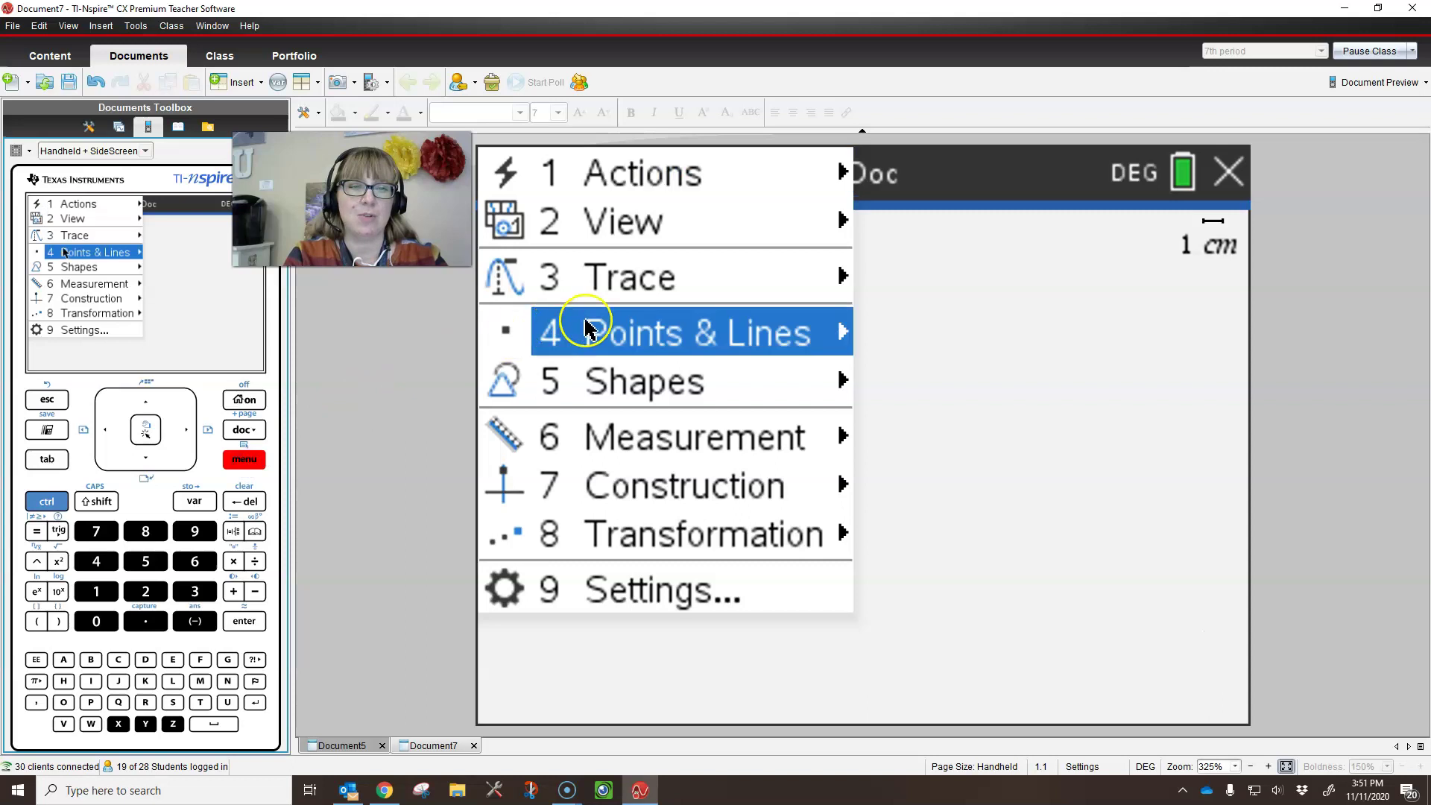
click(606, 335)
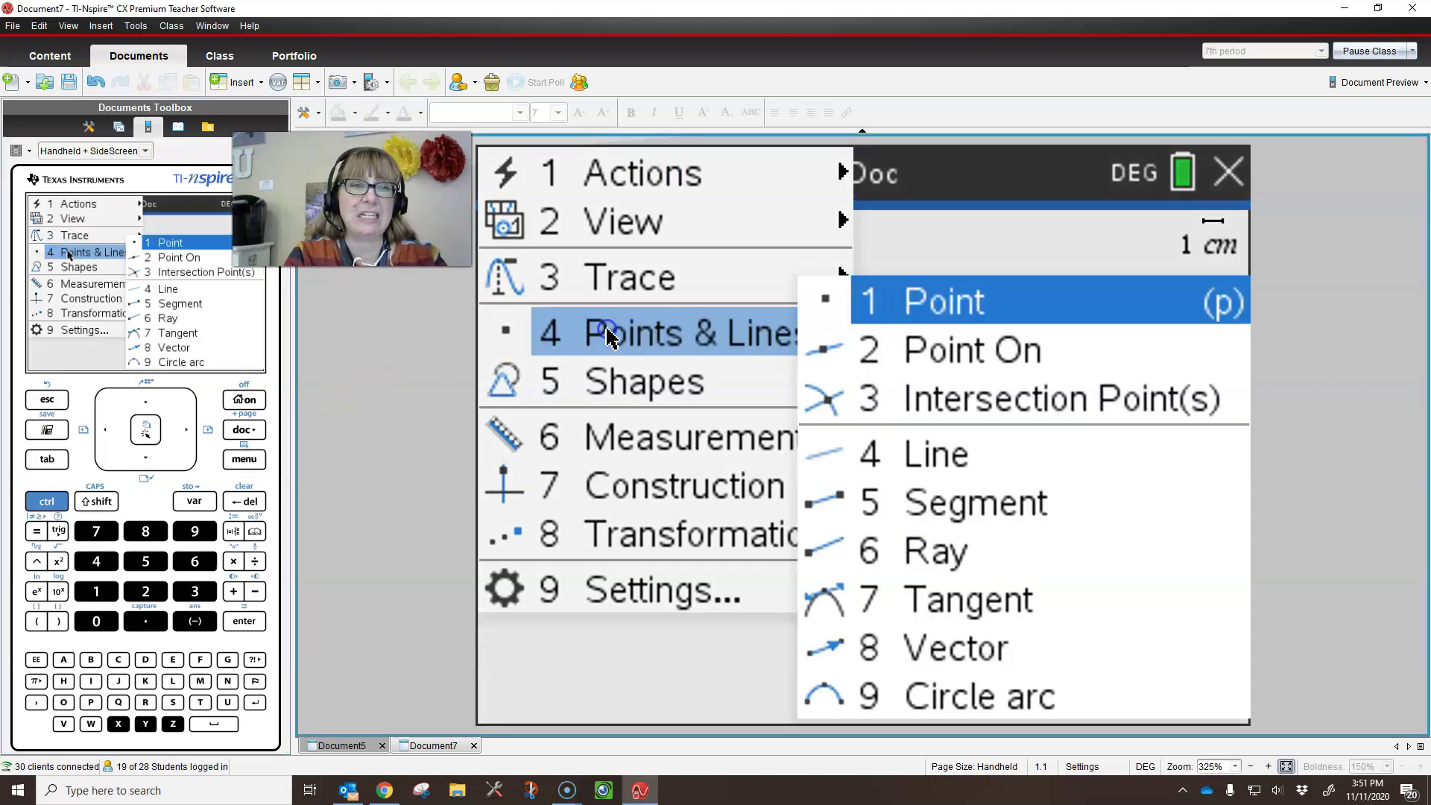
click(931, 454)
click(559, 386)
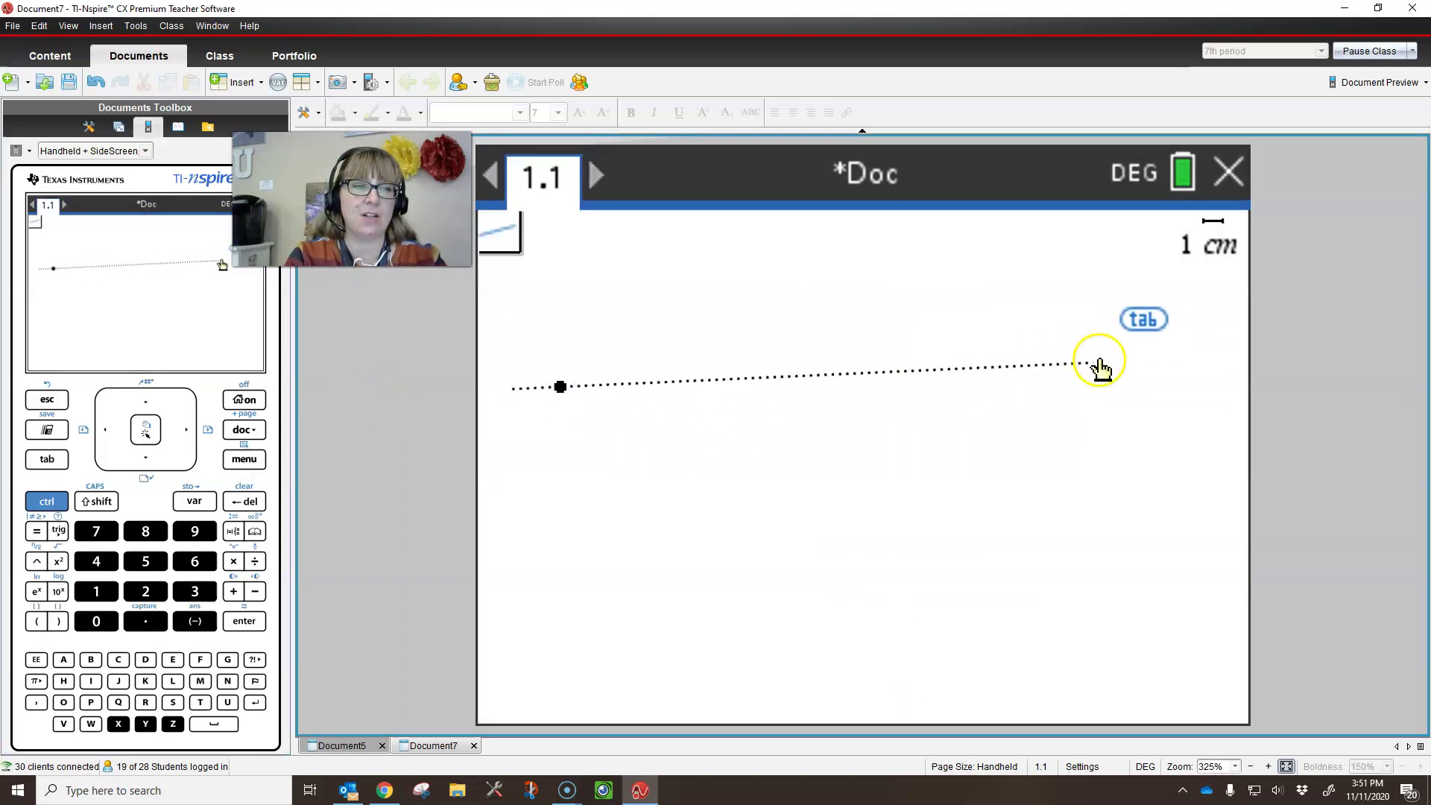
click(1181, 333)
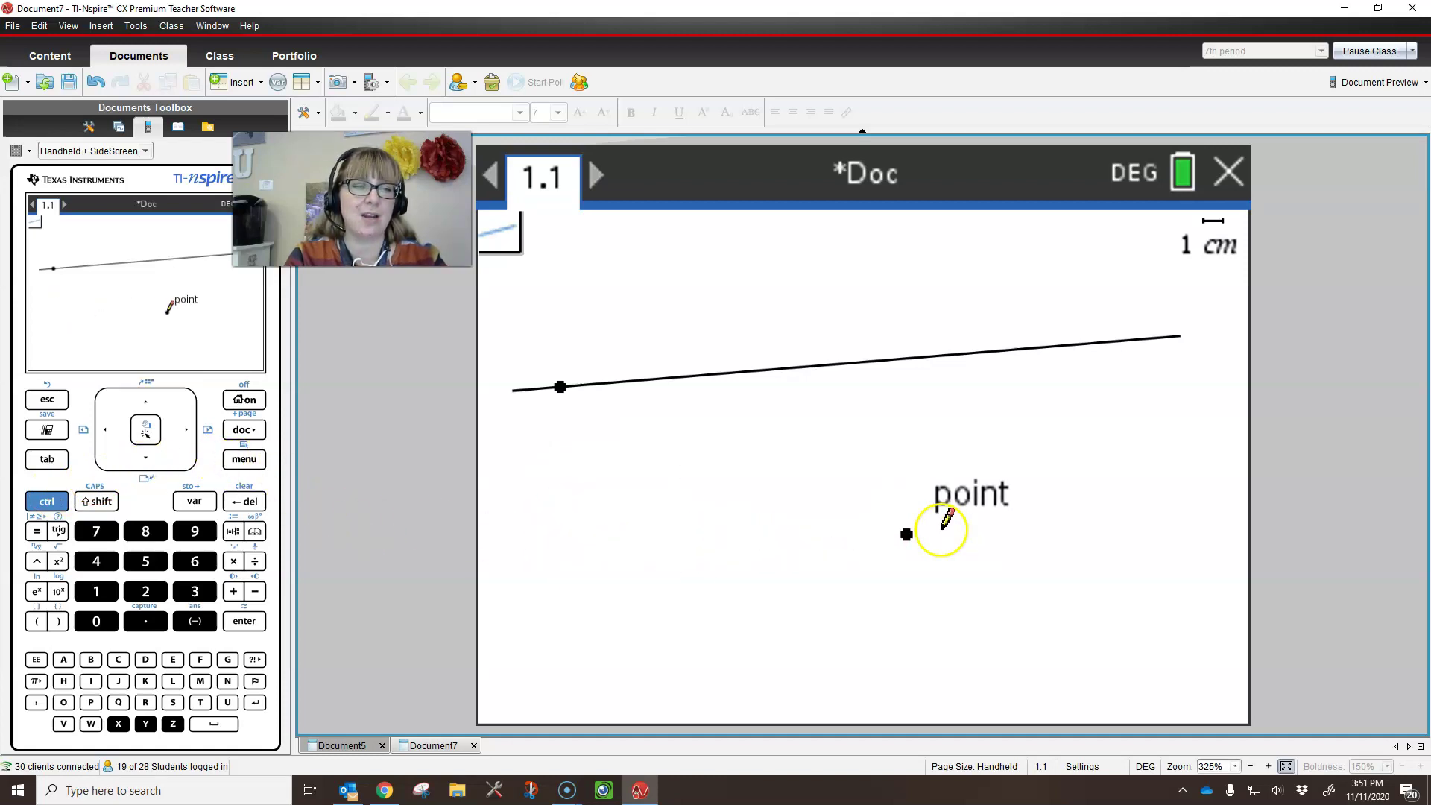
Step: Construct a line parallel to the first through a new point in the lower left of the page, and exit the Parallel tool
click(243, 460)
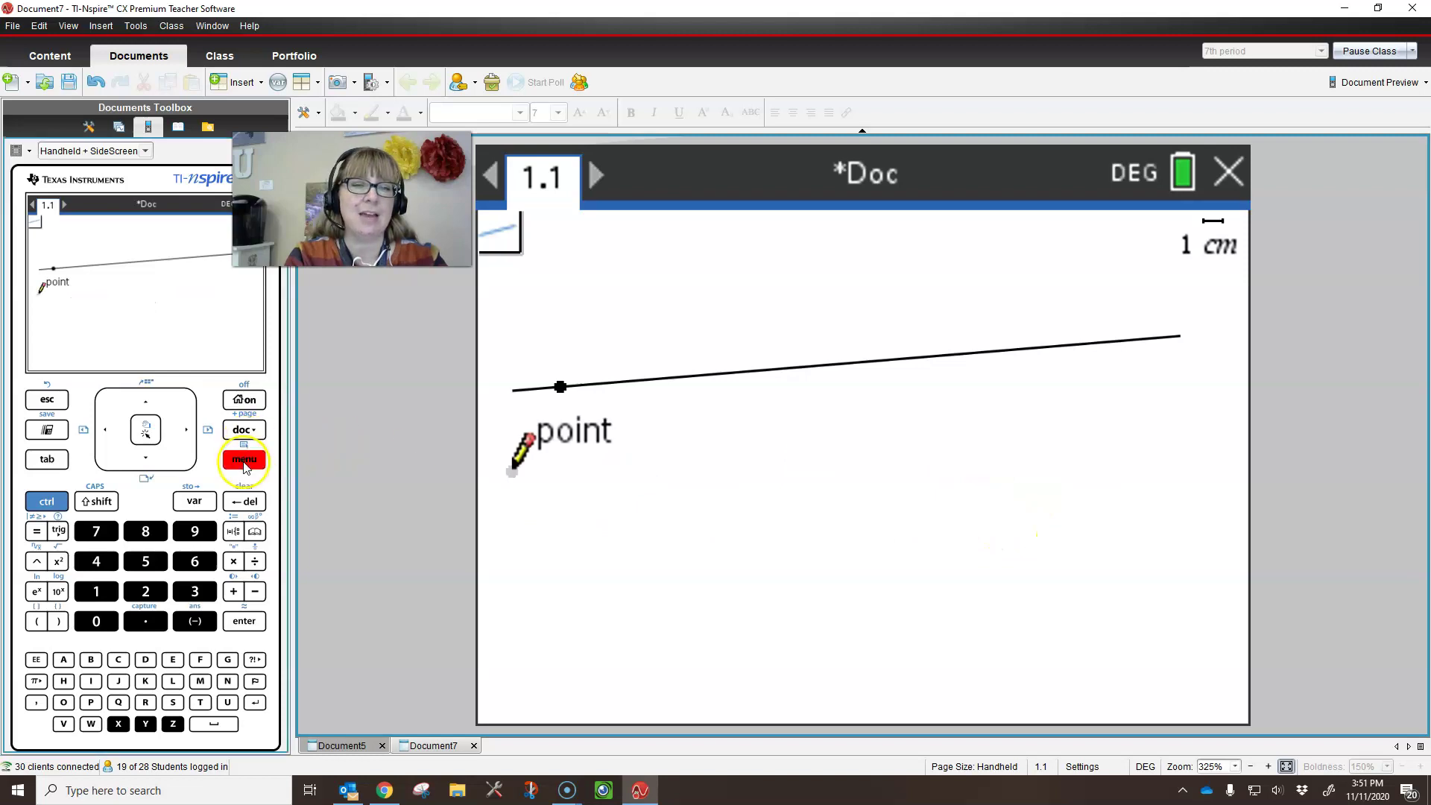
click(652, 484)
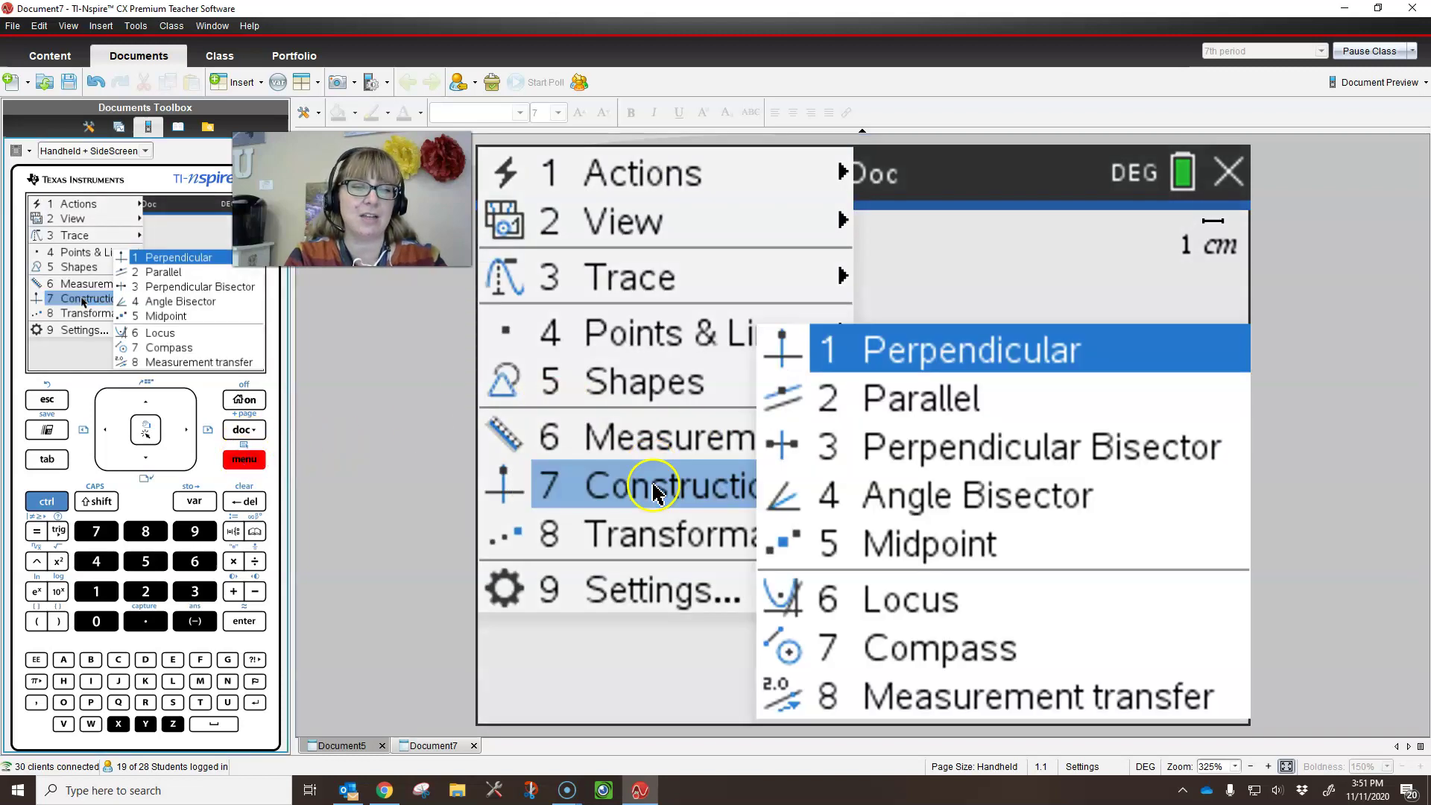
click(919, 398)
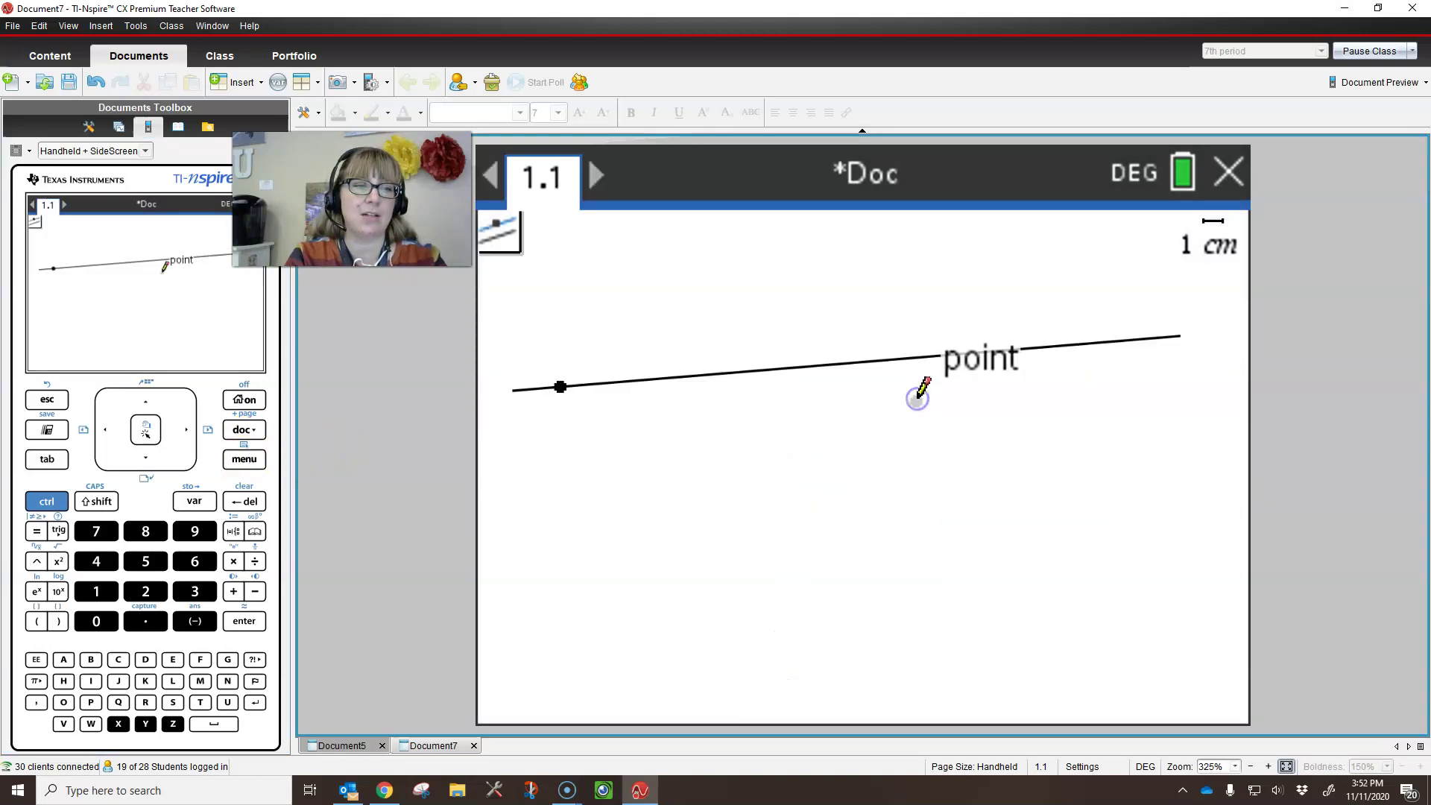
click(711, 381)
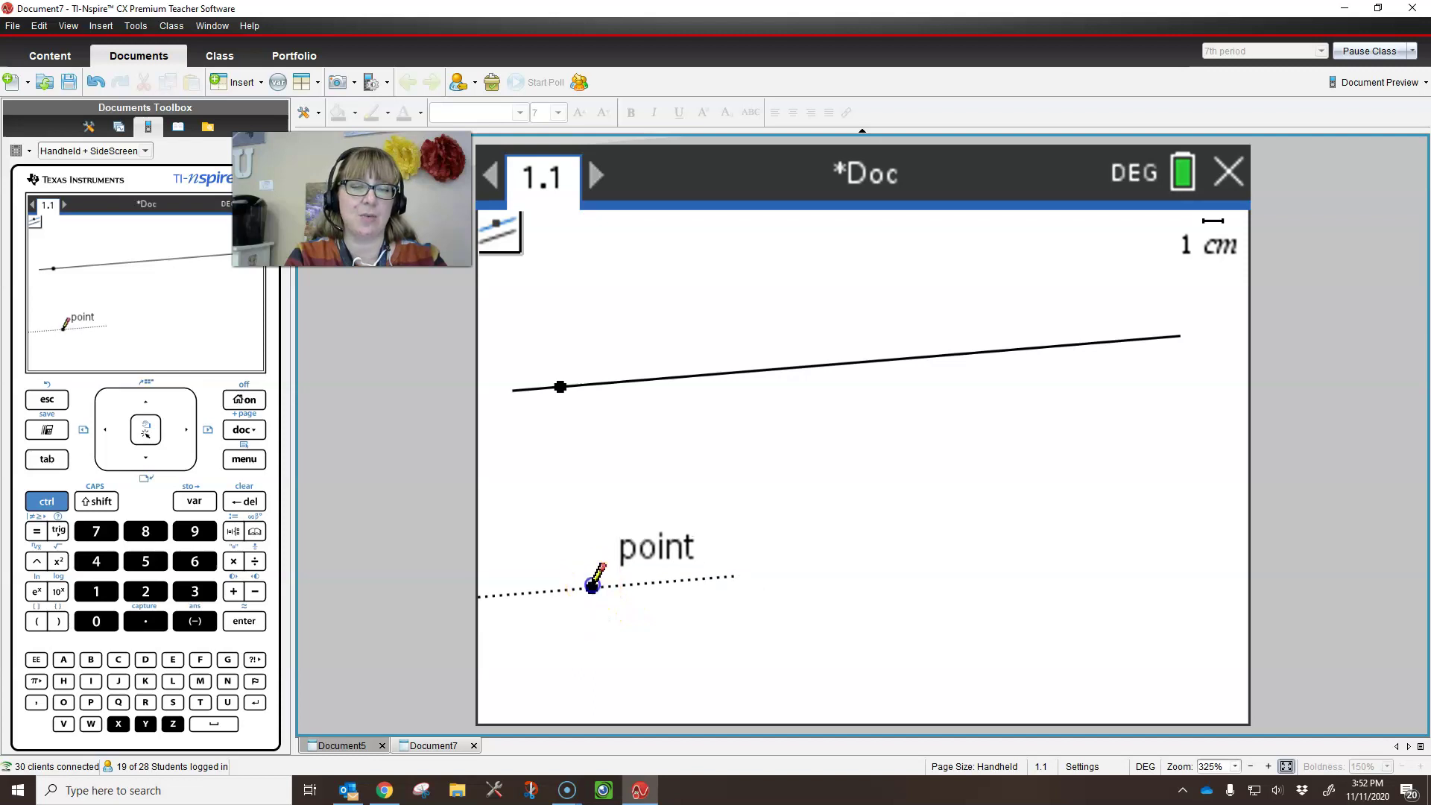
click(592, 588)
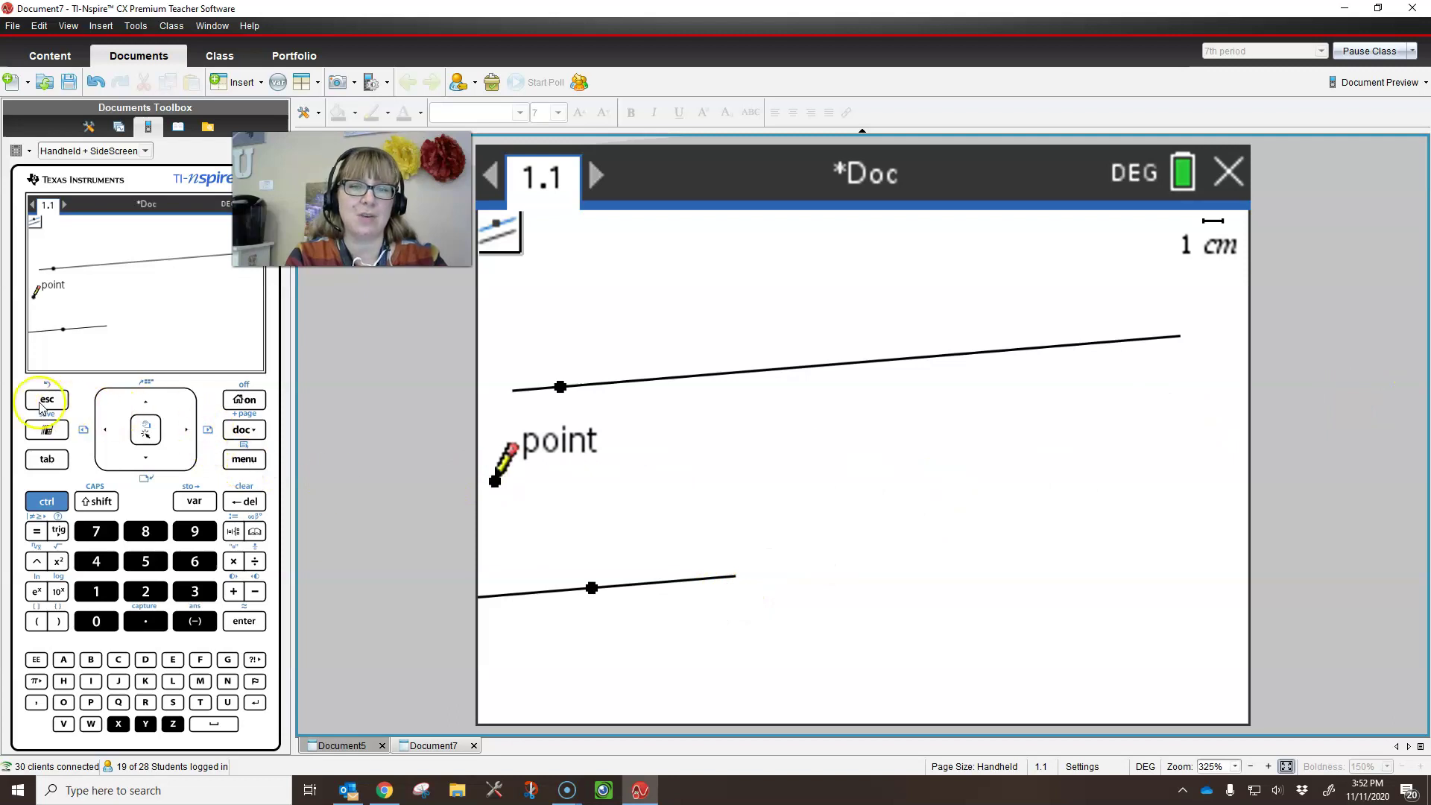
mouse_move(488, 235)
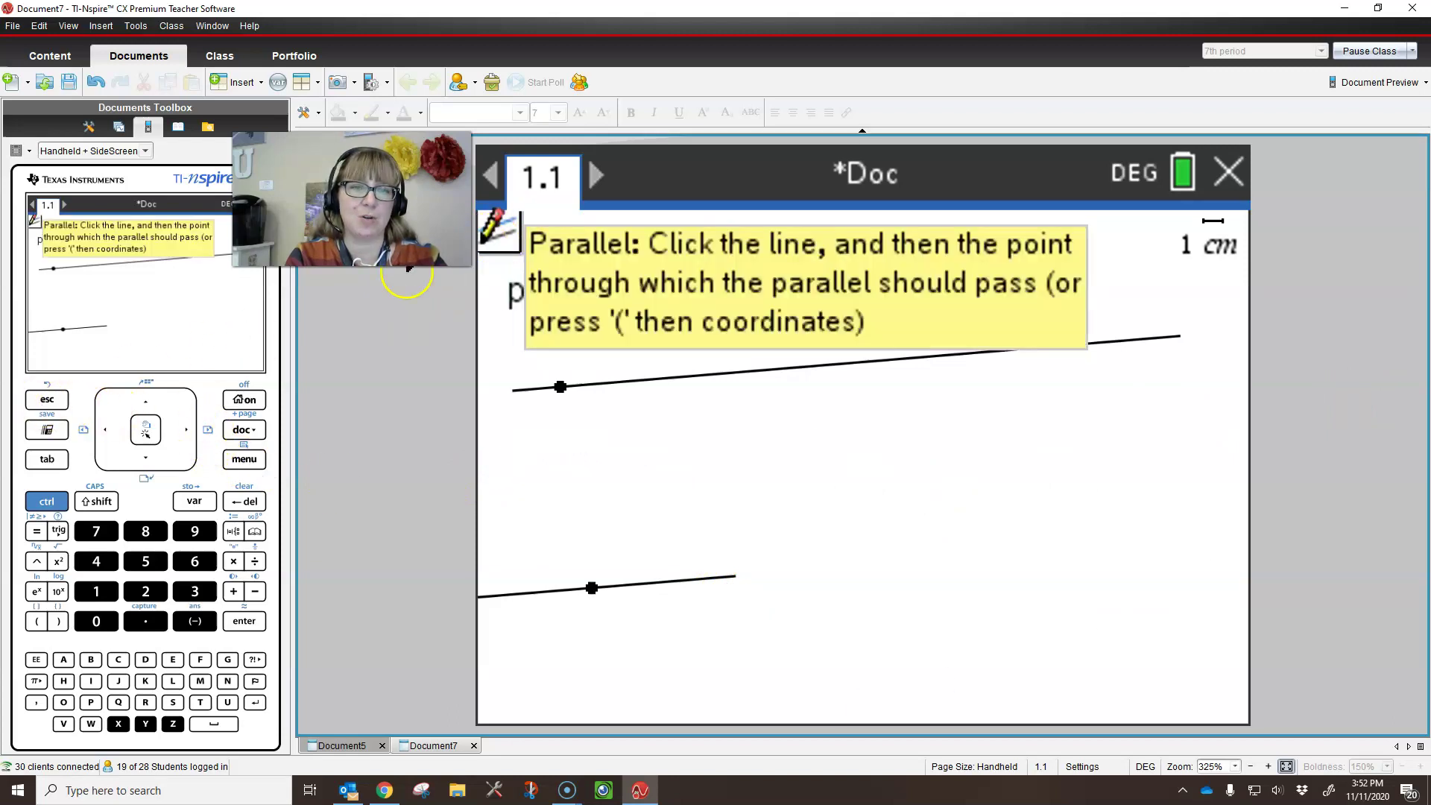
click(47, 402)
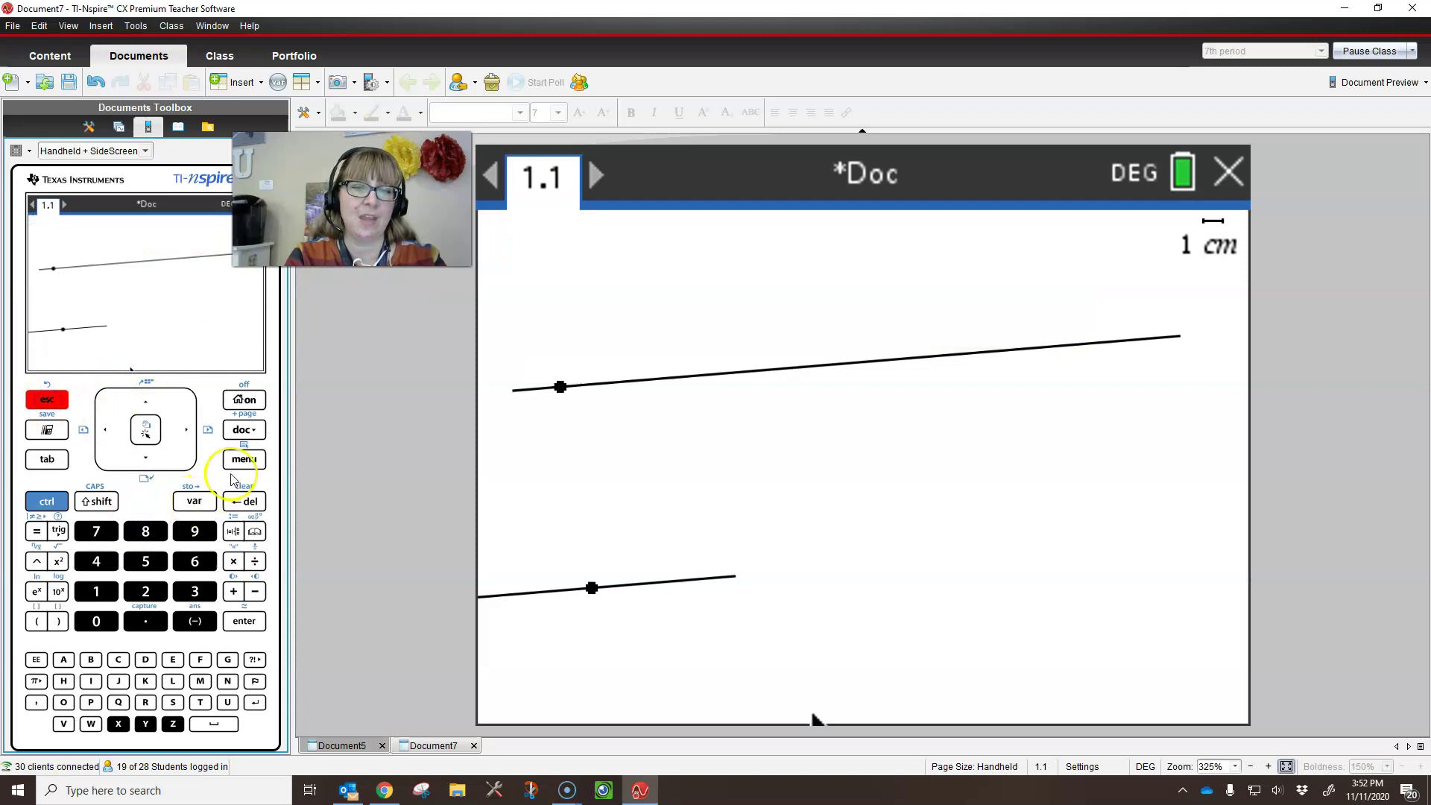
Step: Extend the lower parallel line across the page and rotate the upper line to a slightly steeper slope
drag(723, 589, 1203, 519)
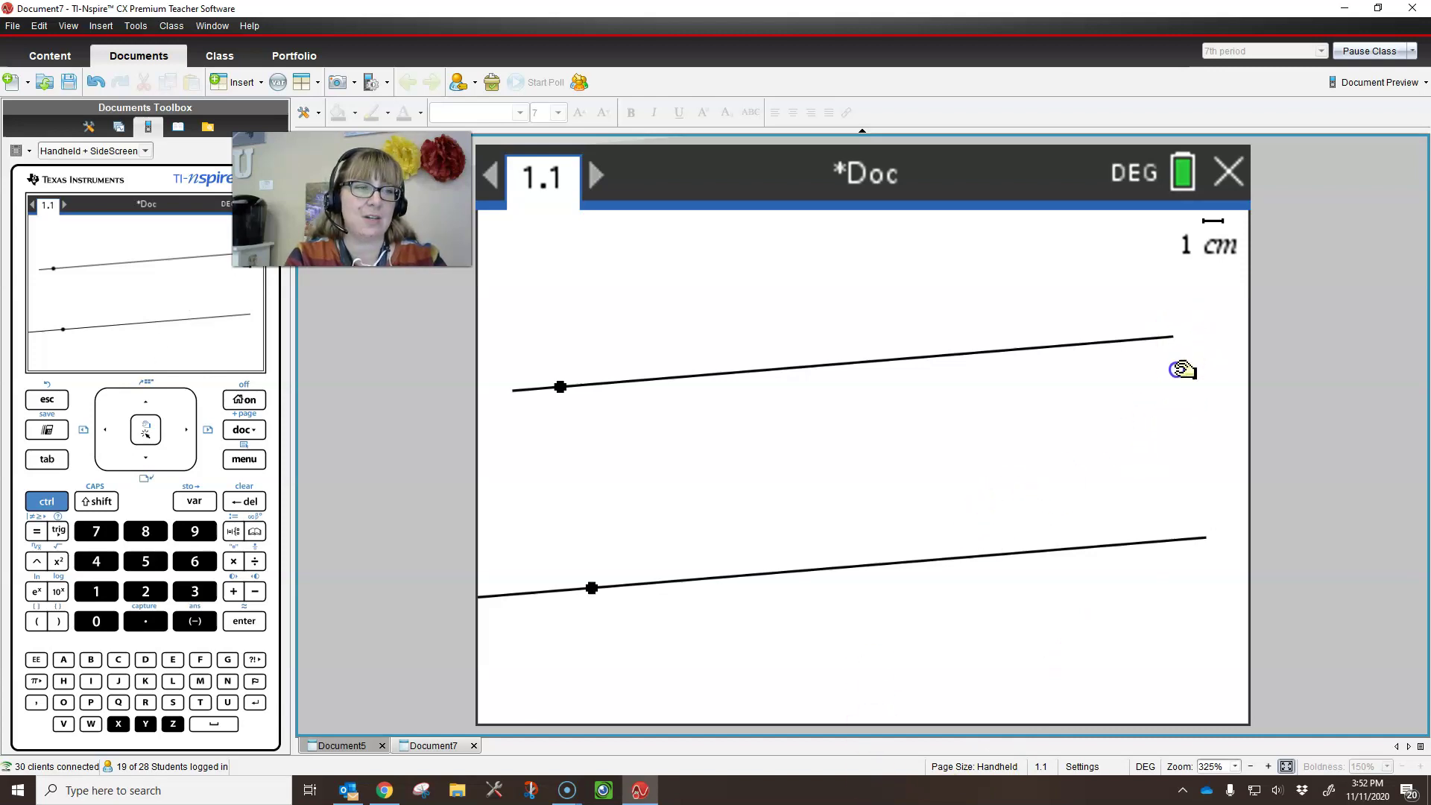
drag(1175, 332, 1109, 316)
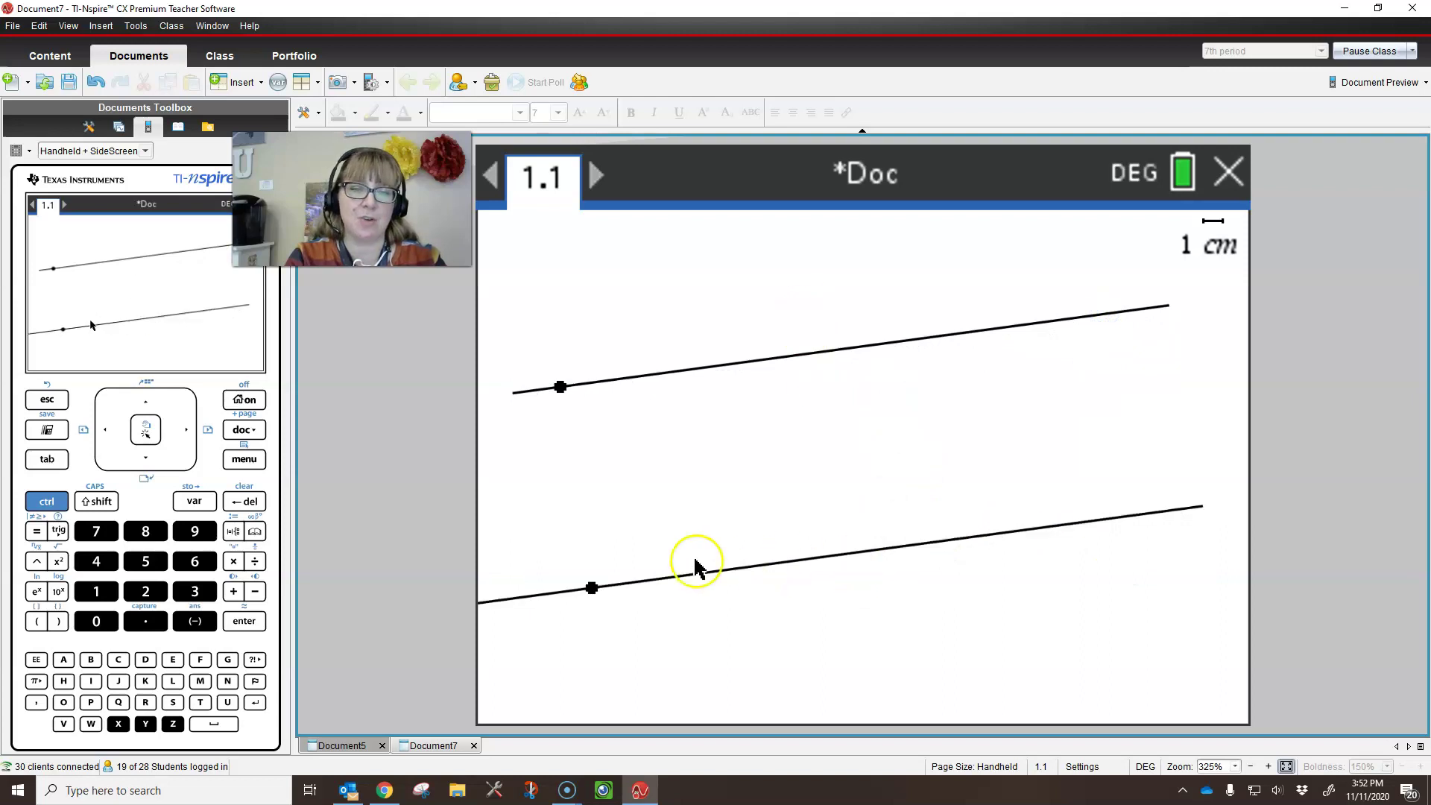
Step: Draw a steep transversal line from above the upper line down across both parallel lines, and exit the Line tool
click(245, 460)
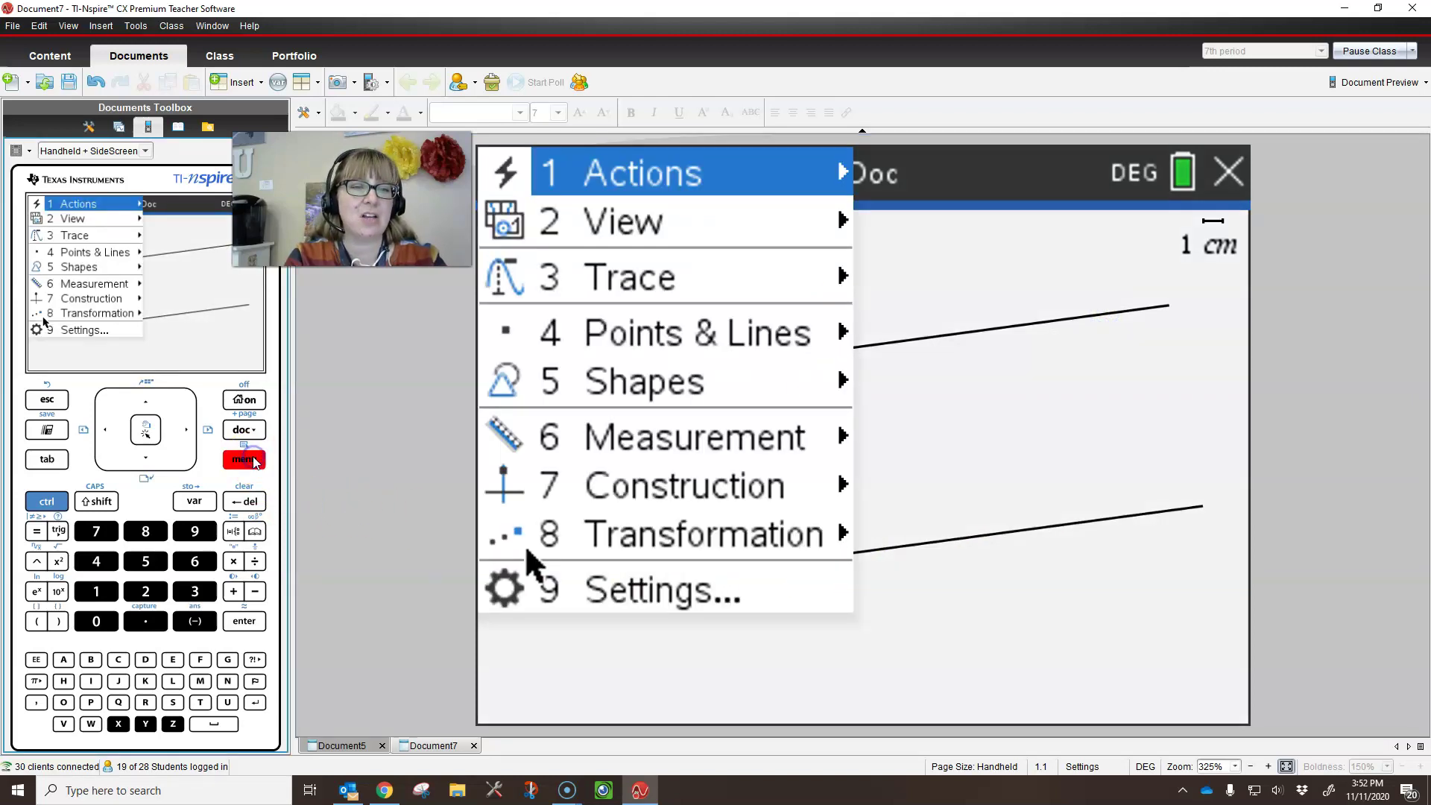
click(656, 326)
click(973, 463)
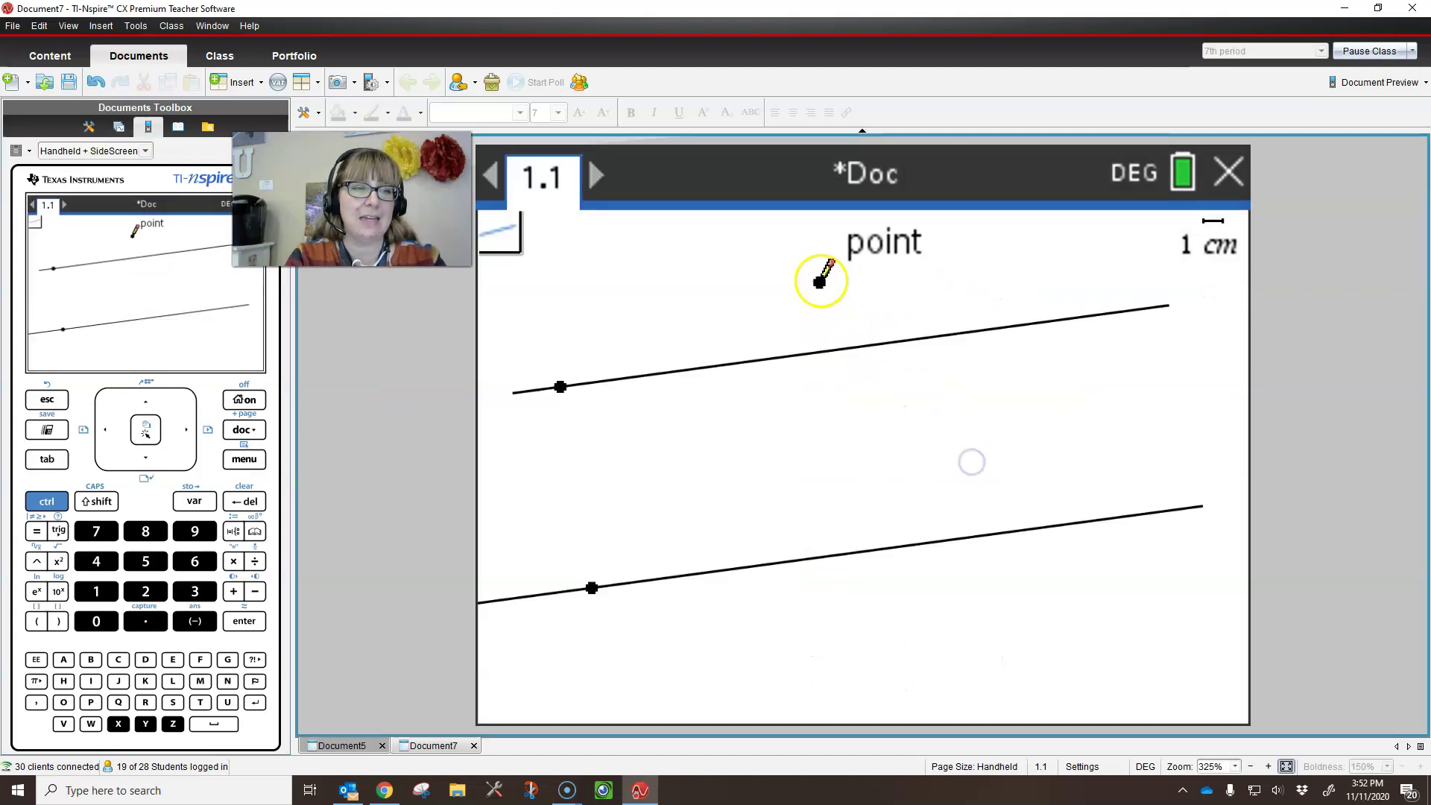
click(803, 240)
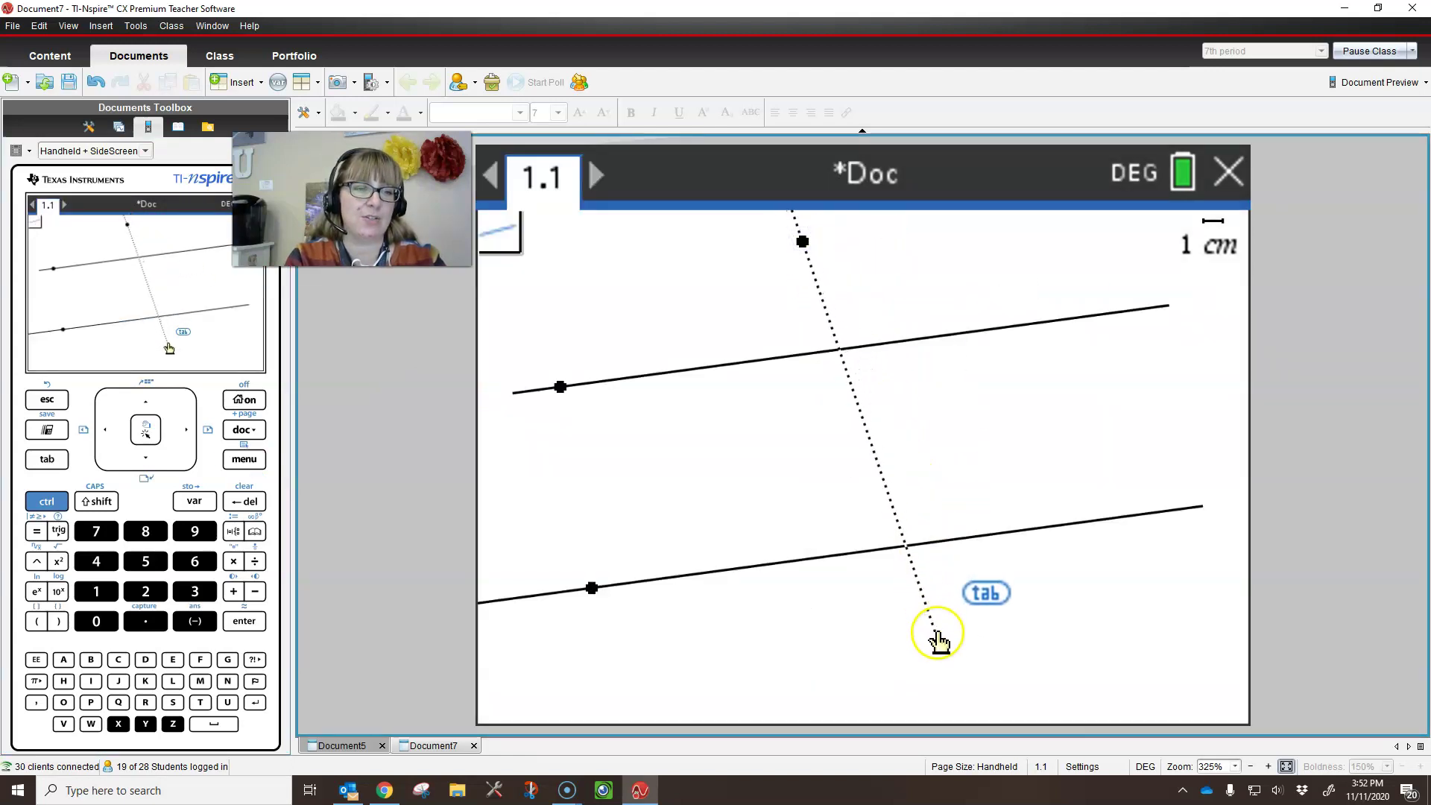
click(937, 687)
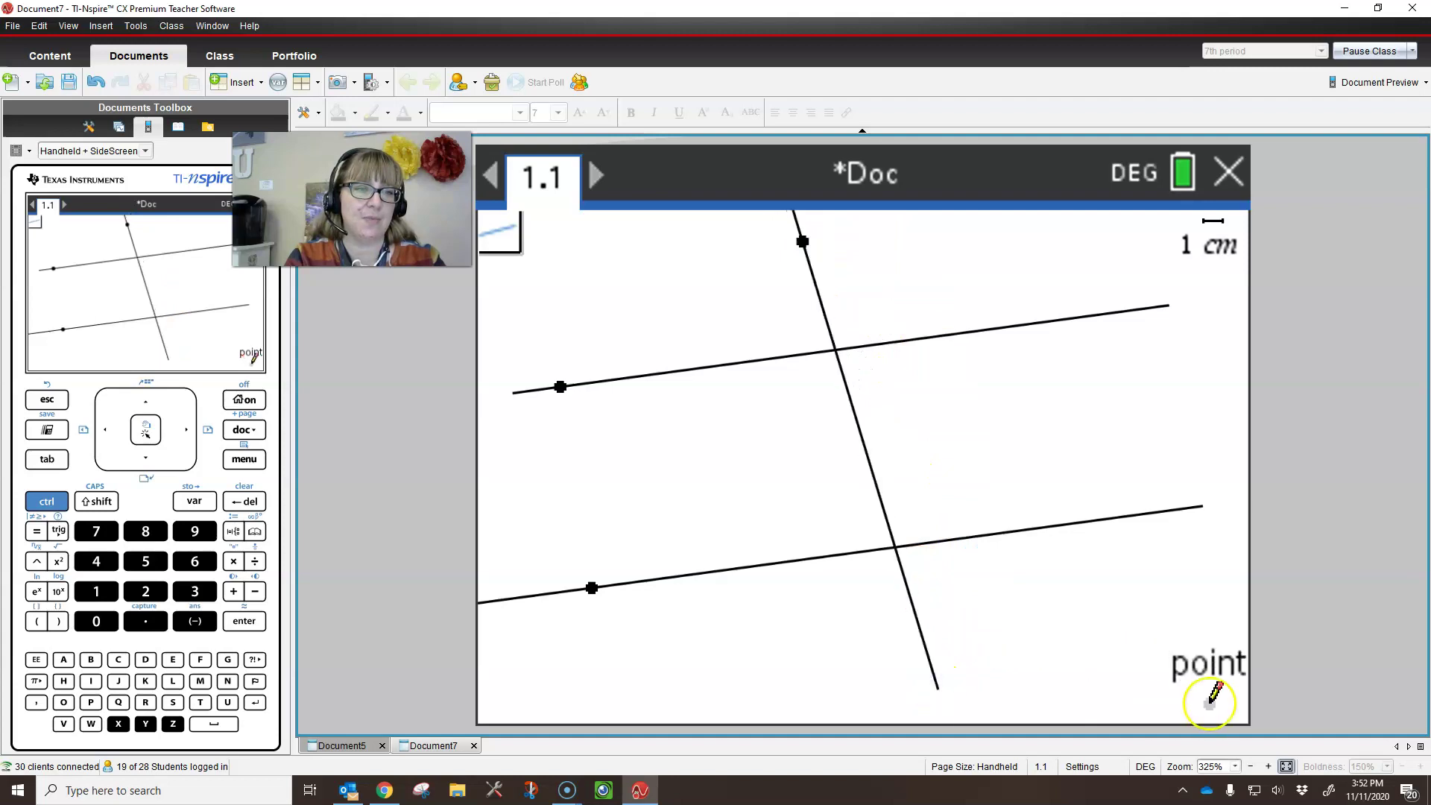
click(567, 627)
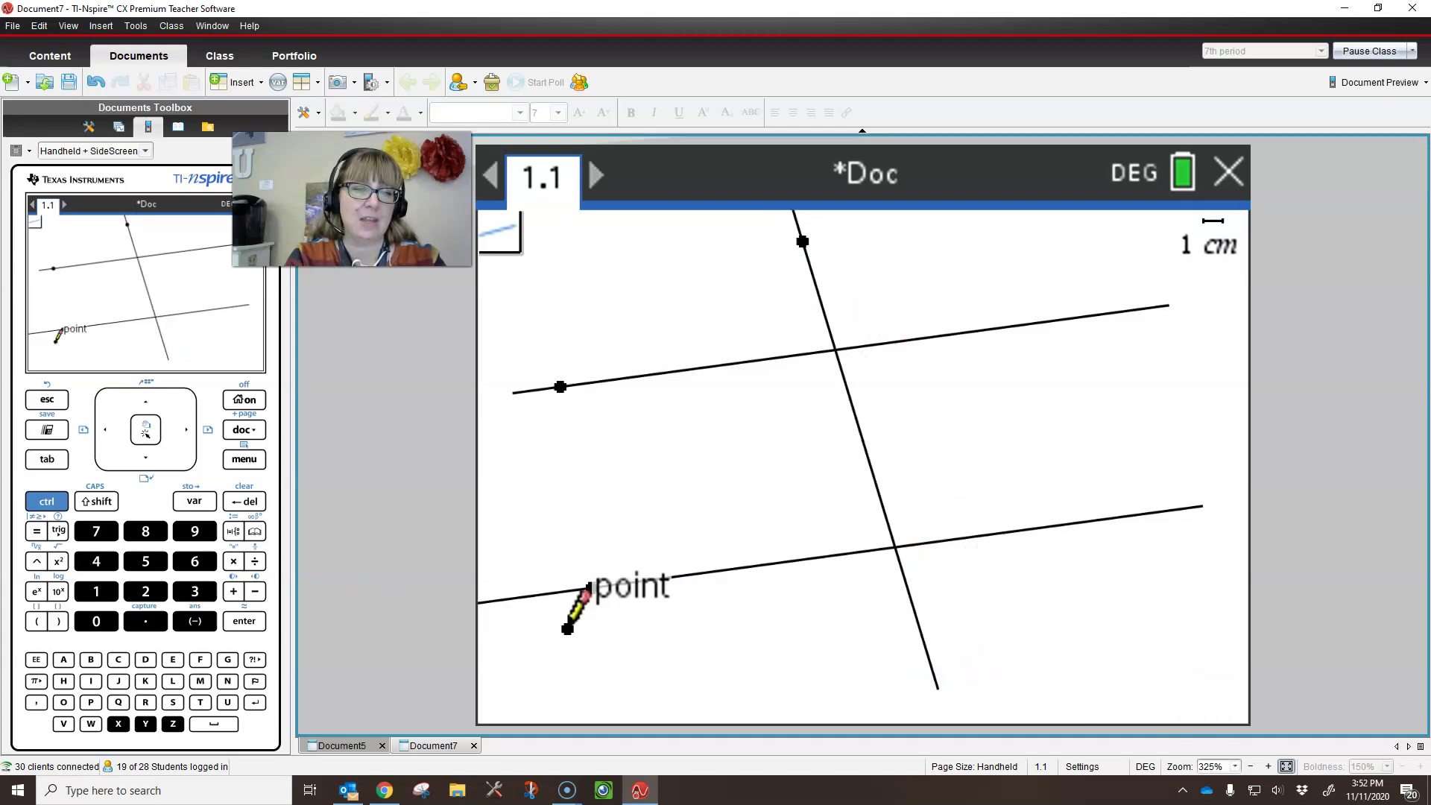
click(588, 588)
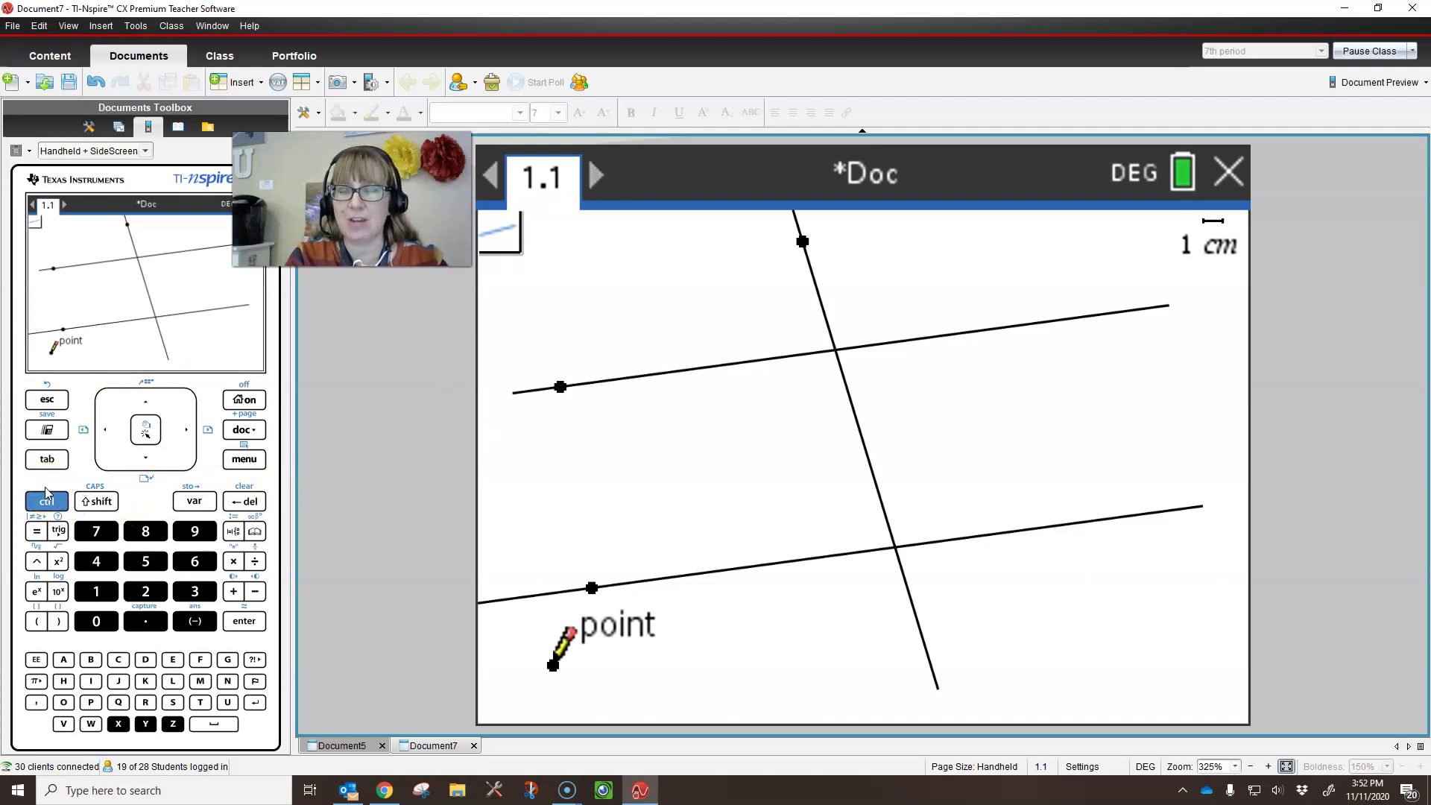
click(43, 400)
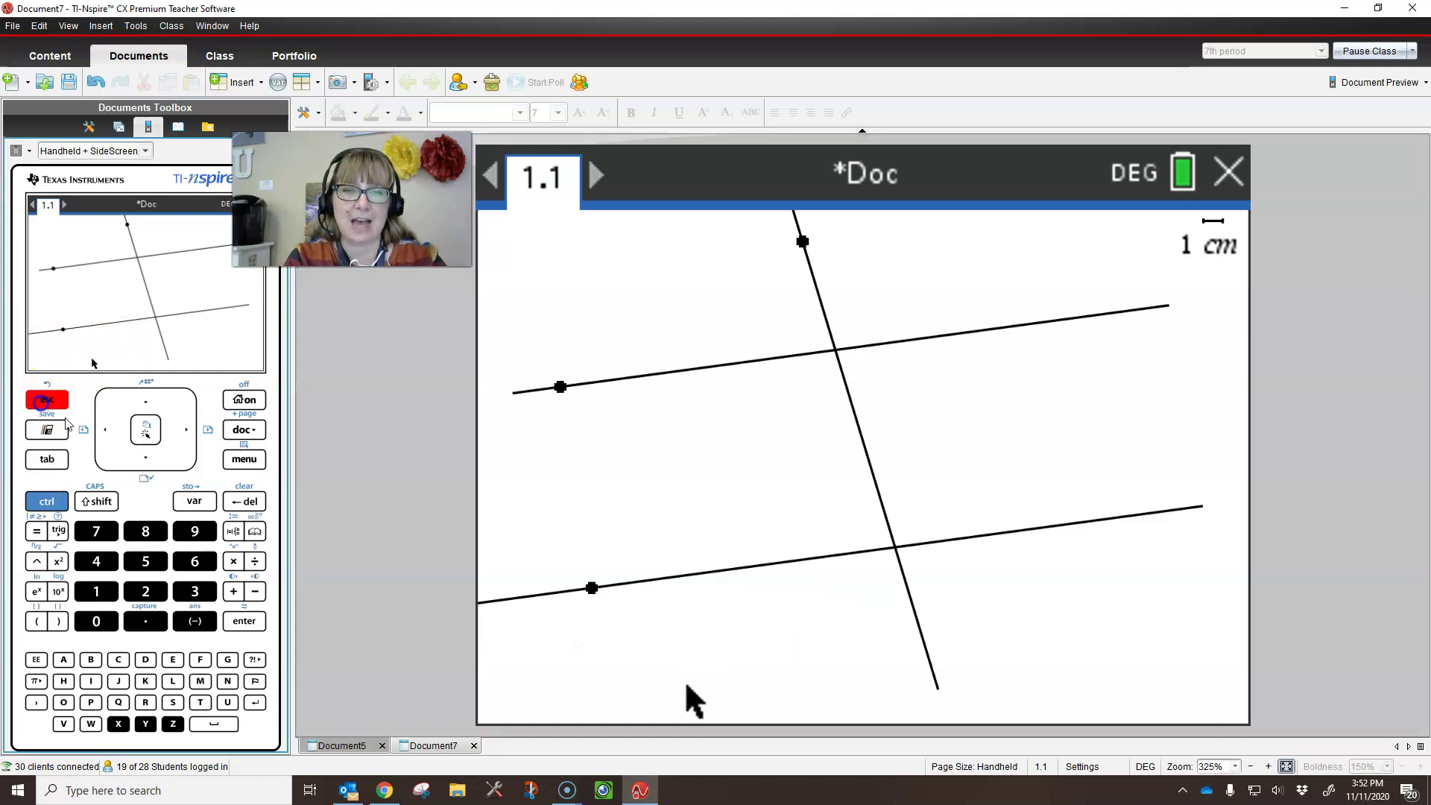
Step: Create the transversal's intersection points with the two parallels, labelling the upper one A and the lower one B
click(220, 468)
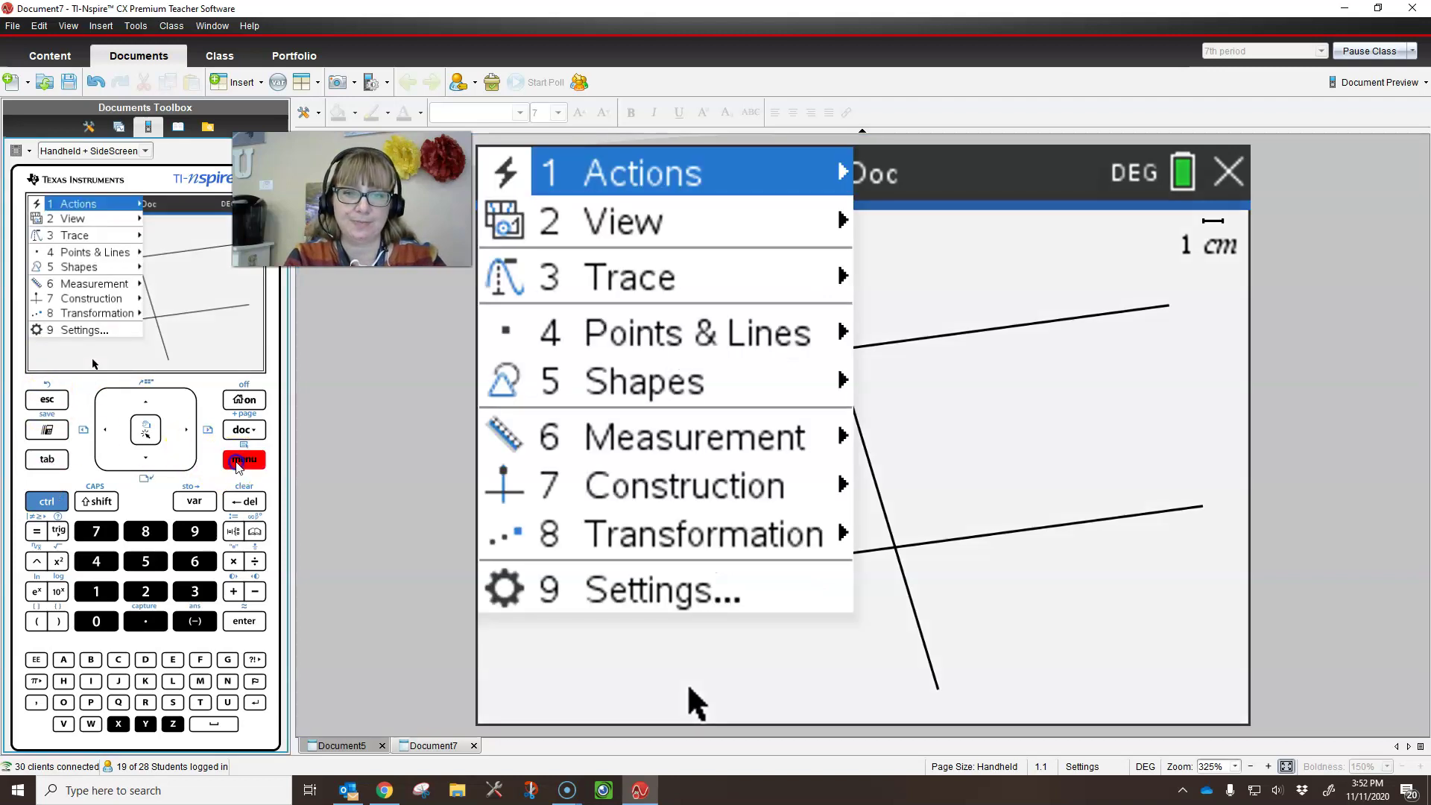
click(76, 252)
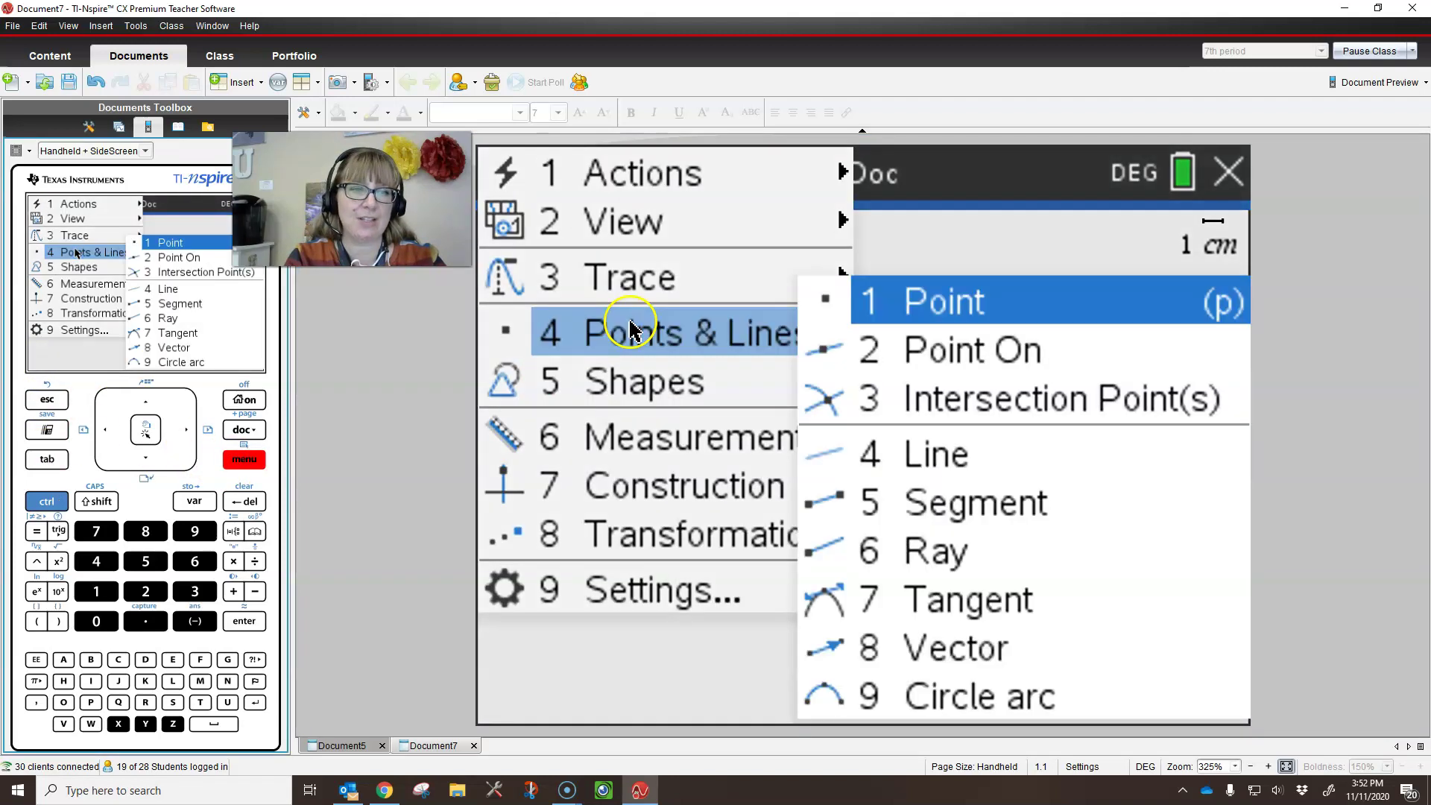
click(1002, 406)
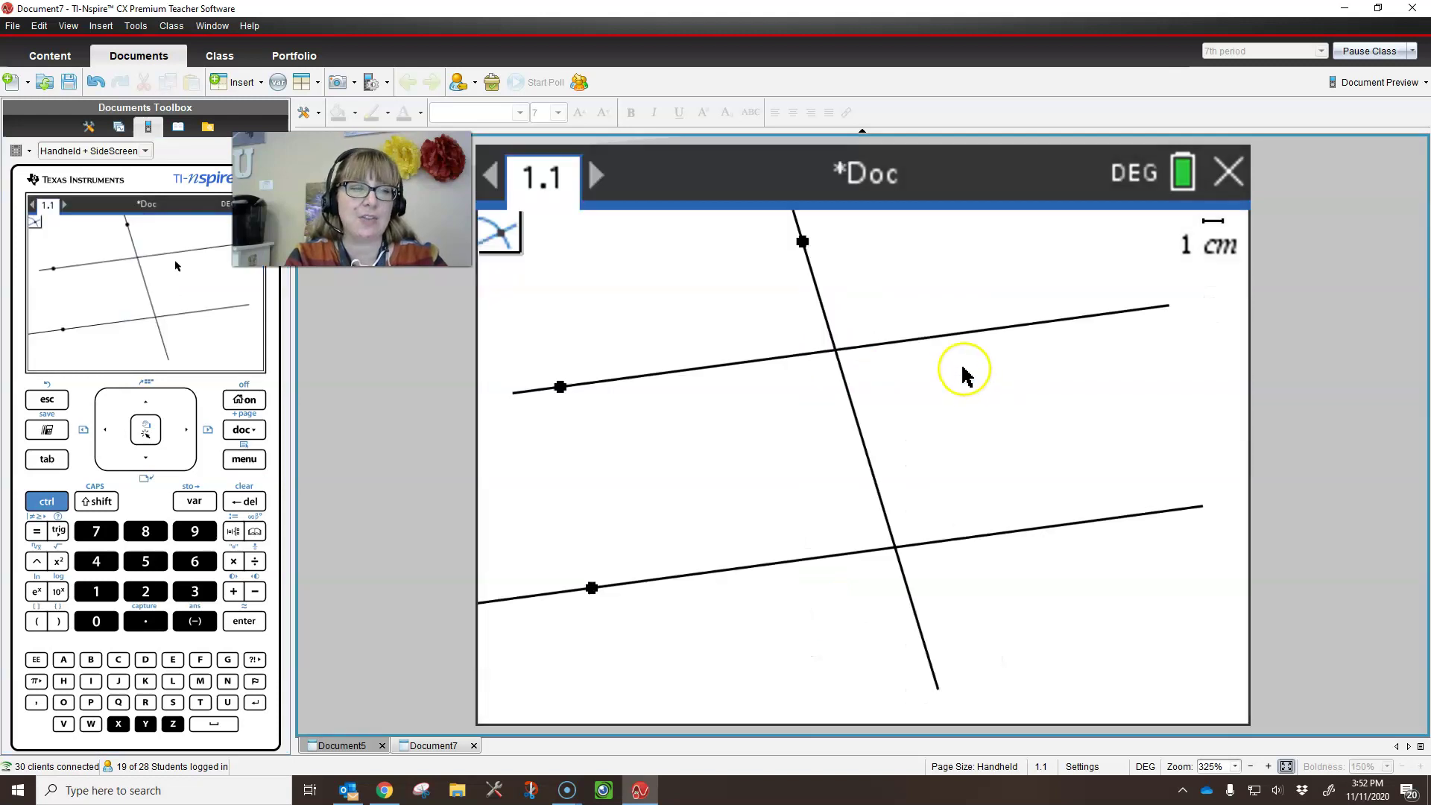
click(815, 298)
click(794, 356)
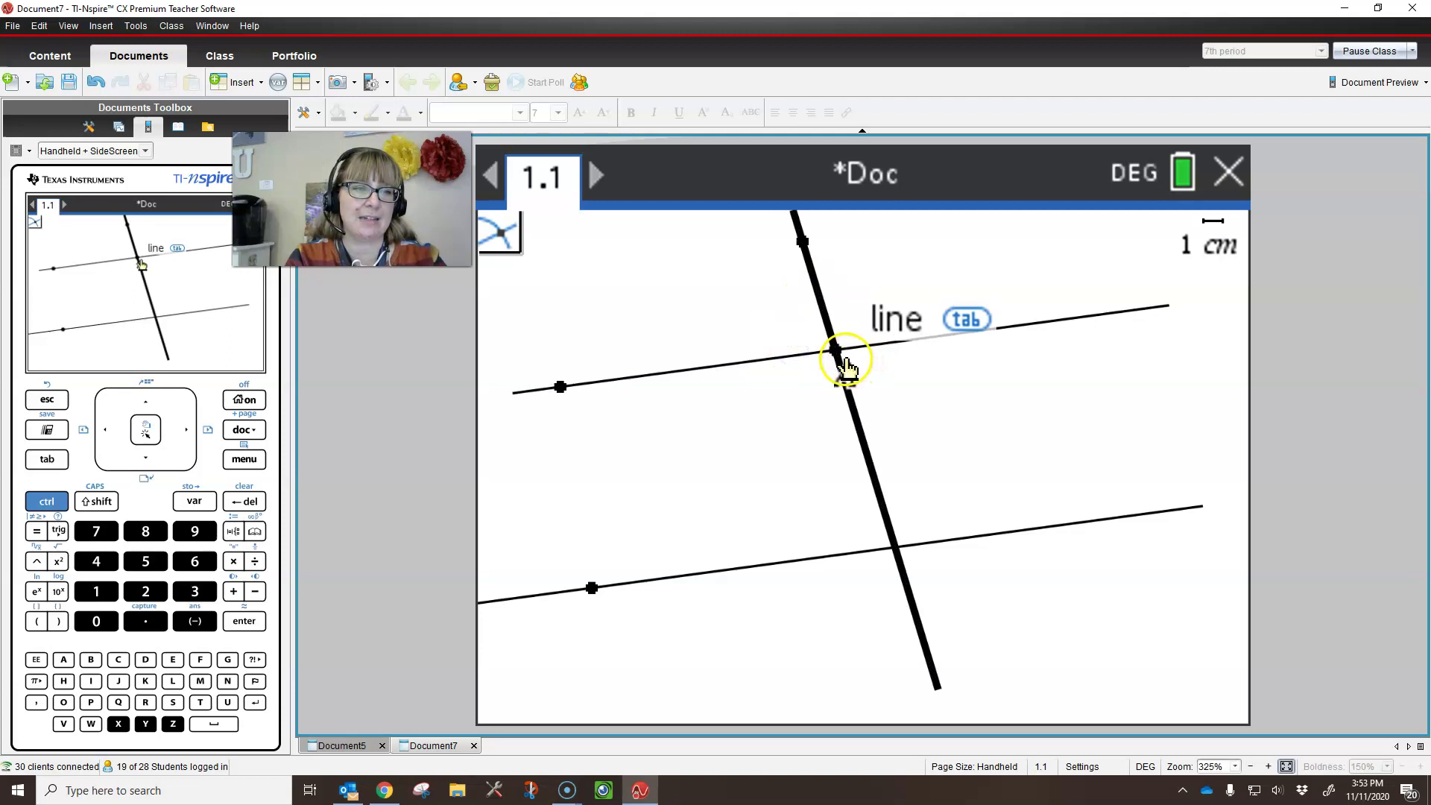
text(A)
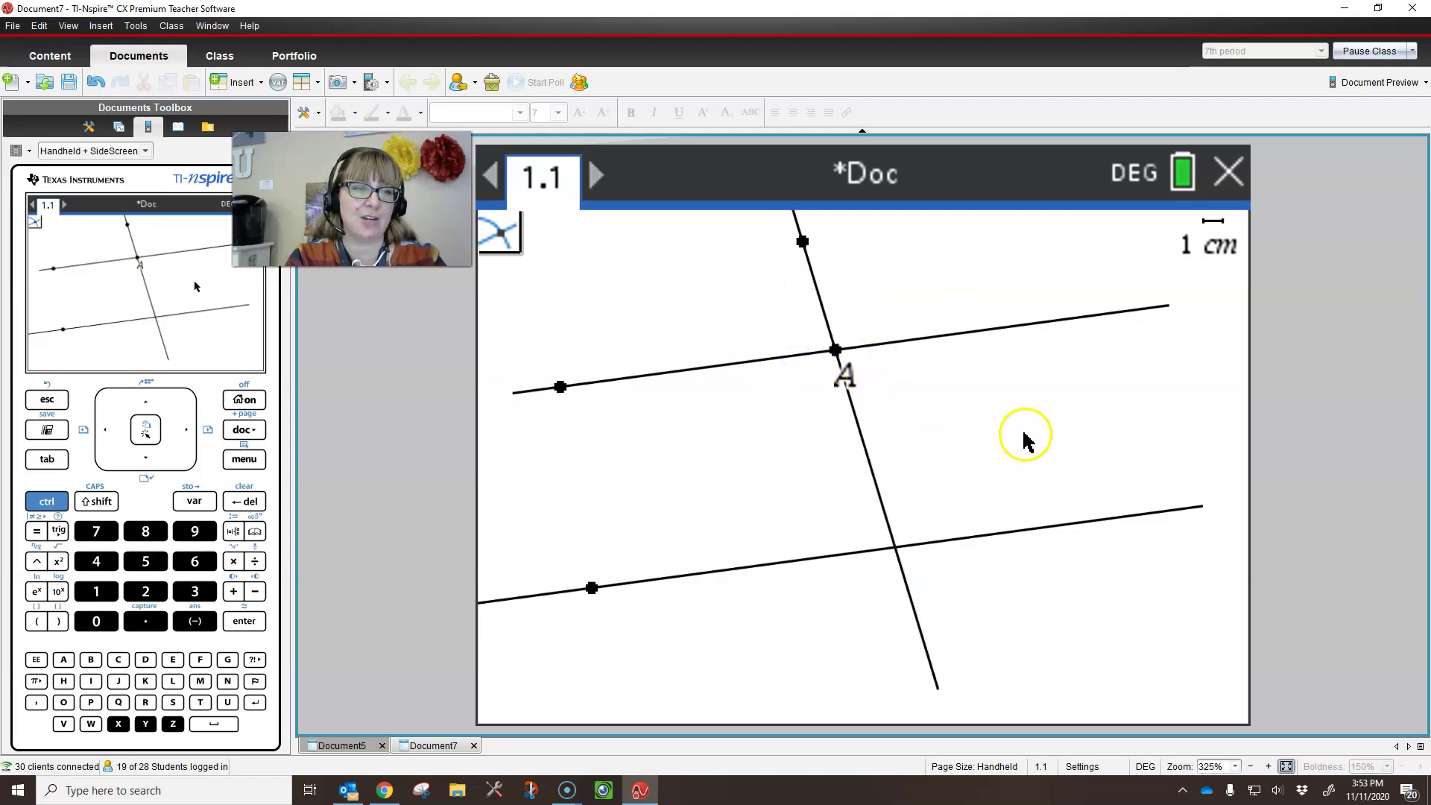
click(878, 513)
click(847, 555)
text(B)
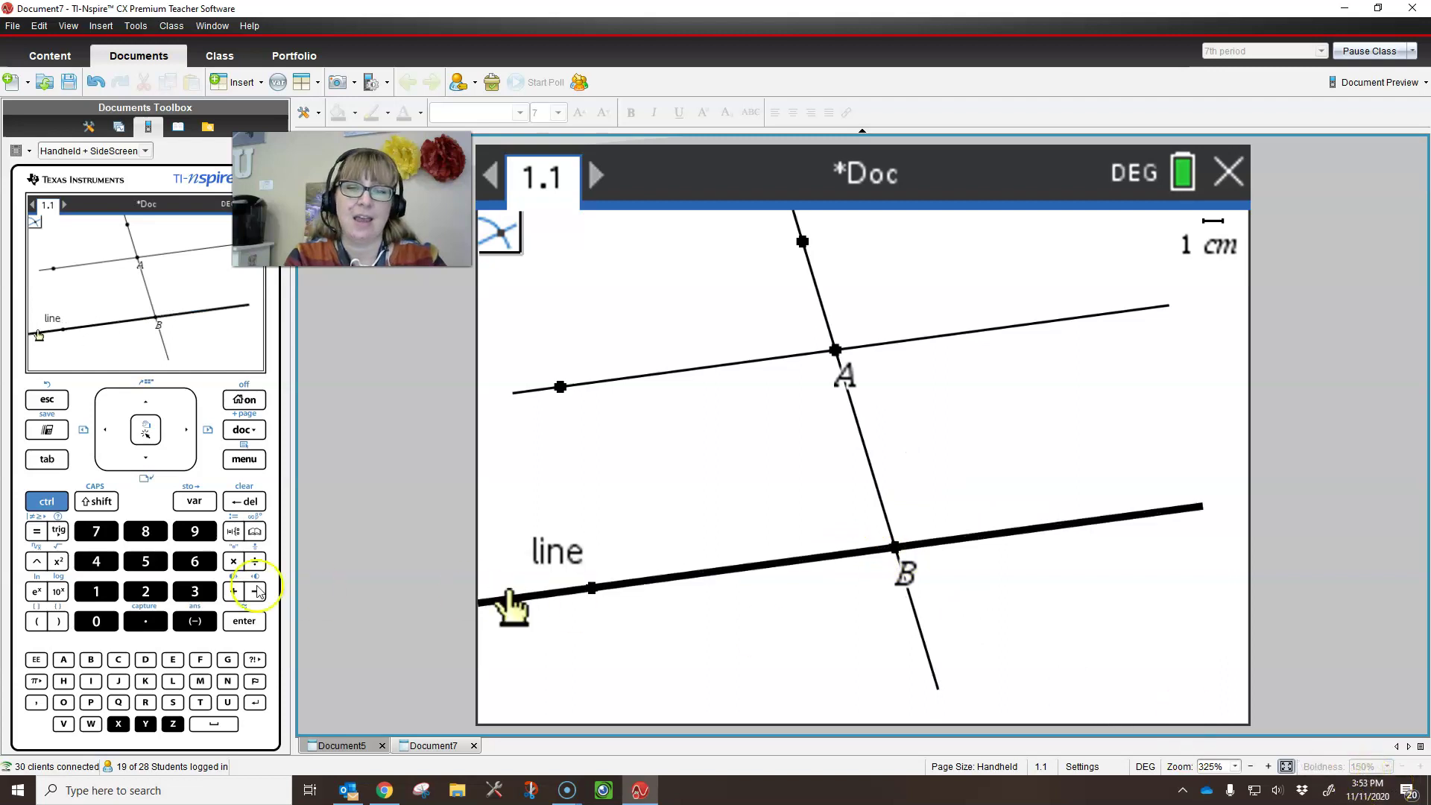
Step: Place points C and D on the upper parallel line and E and F on the lower one, either side of the transversal
click(248, 471)
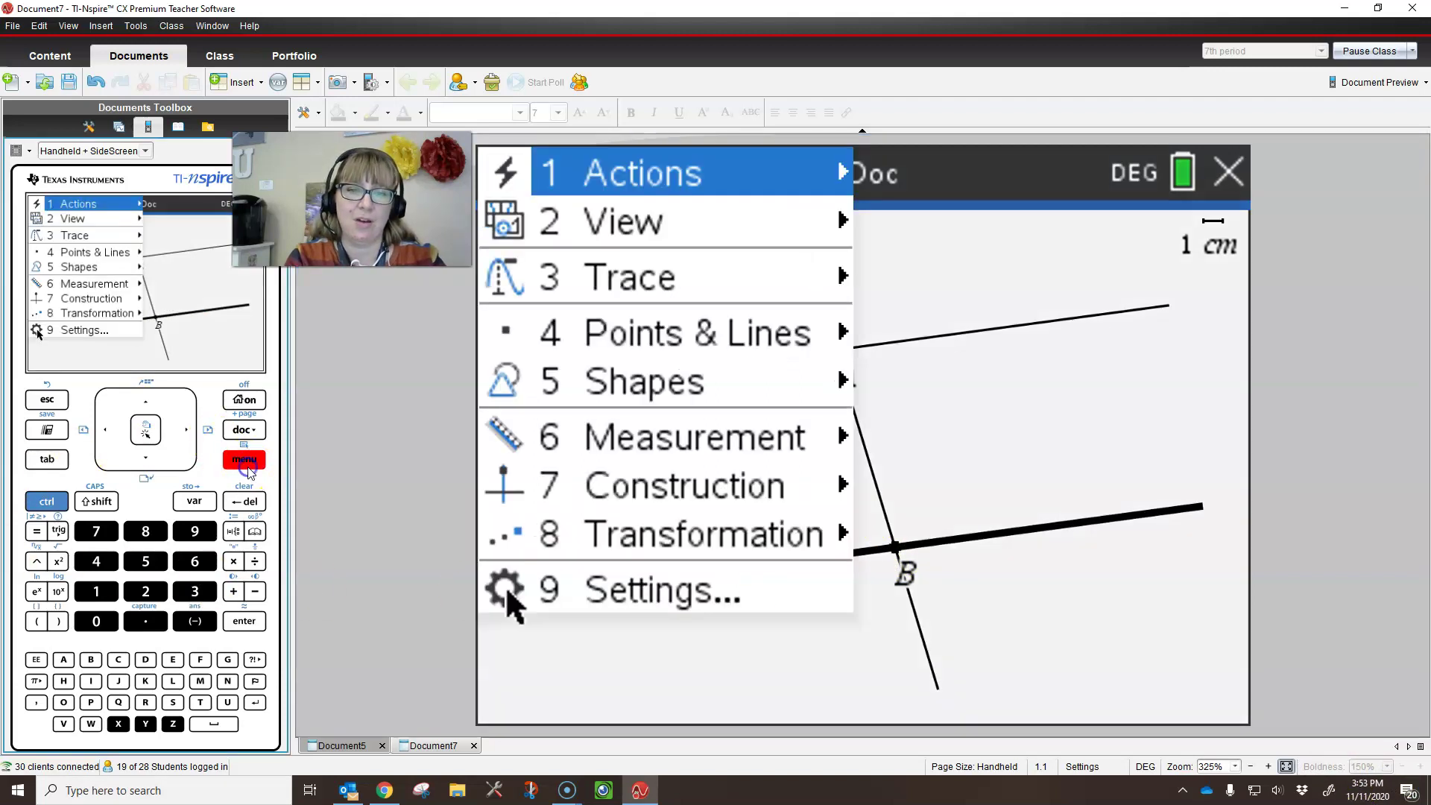
mouse_move(629, 332)
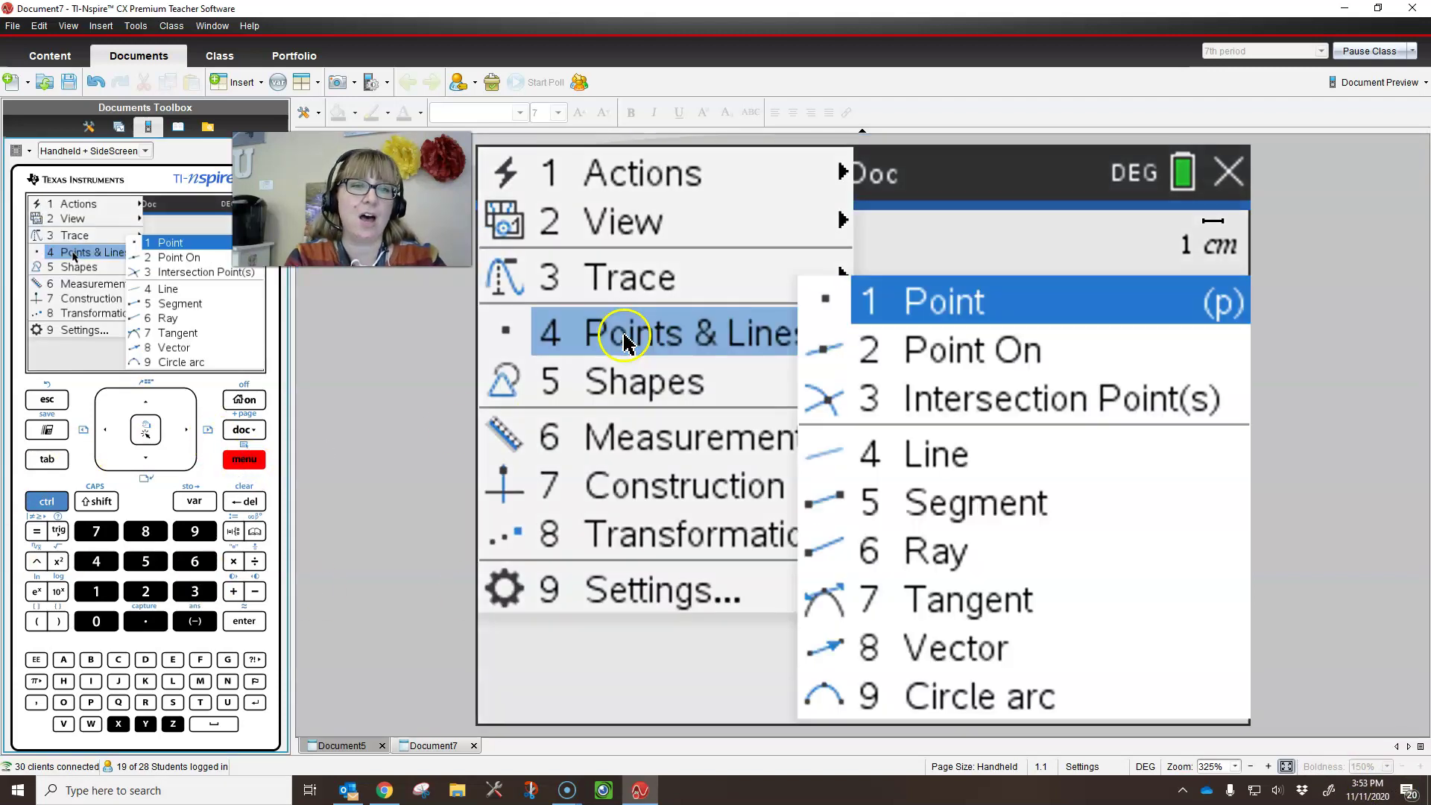
click(933, 358)
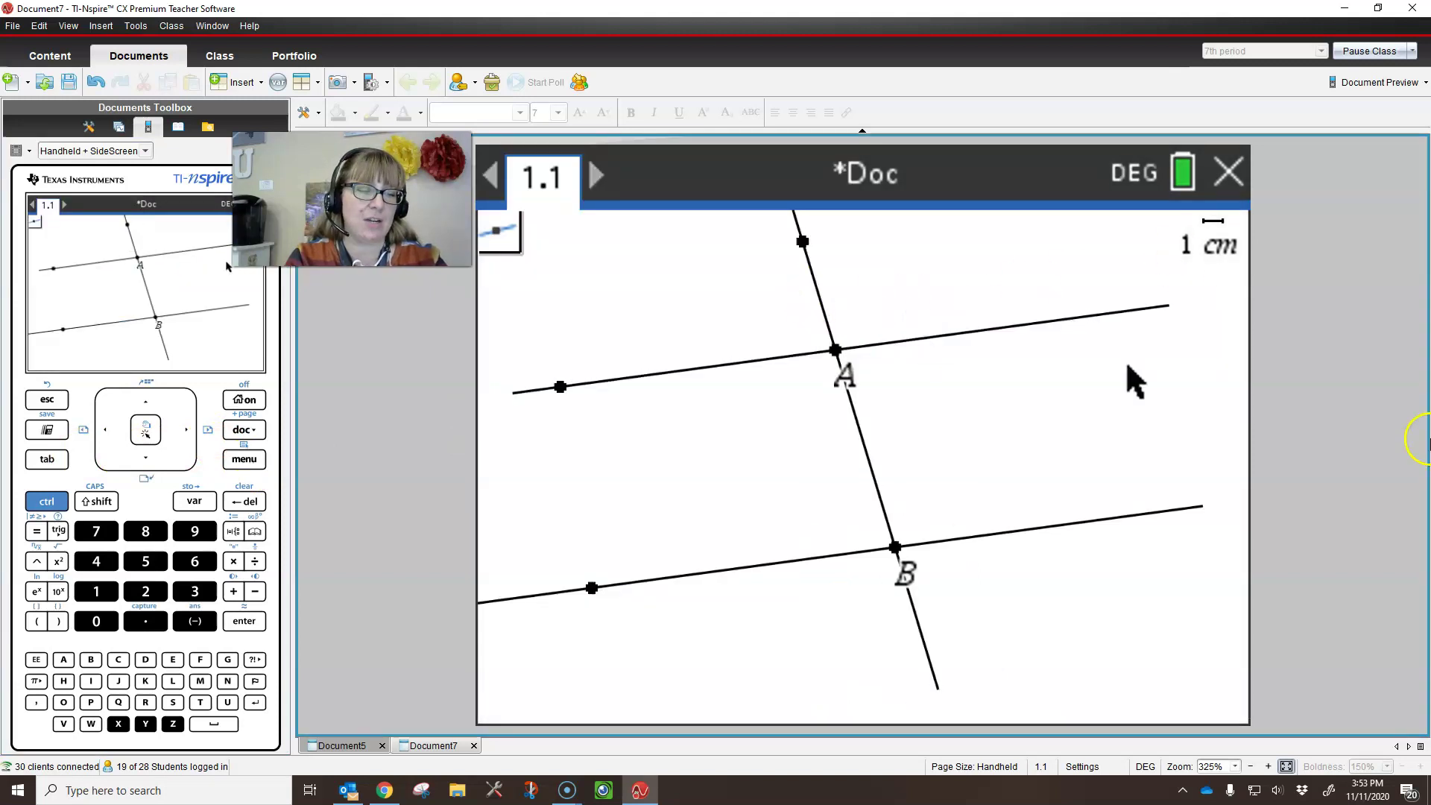
click(733, 364)
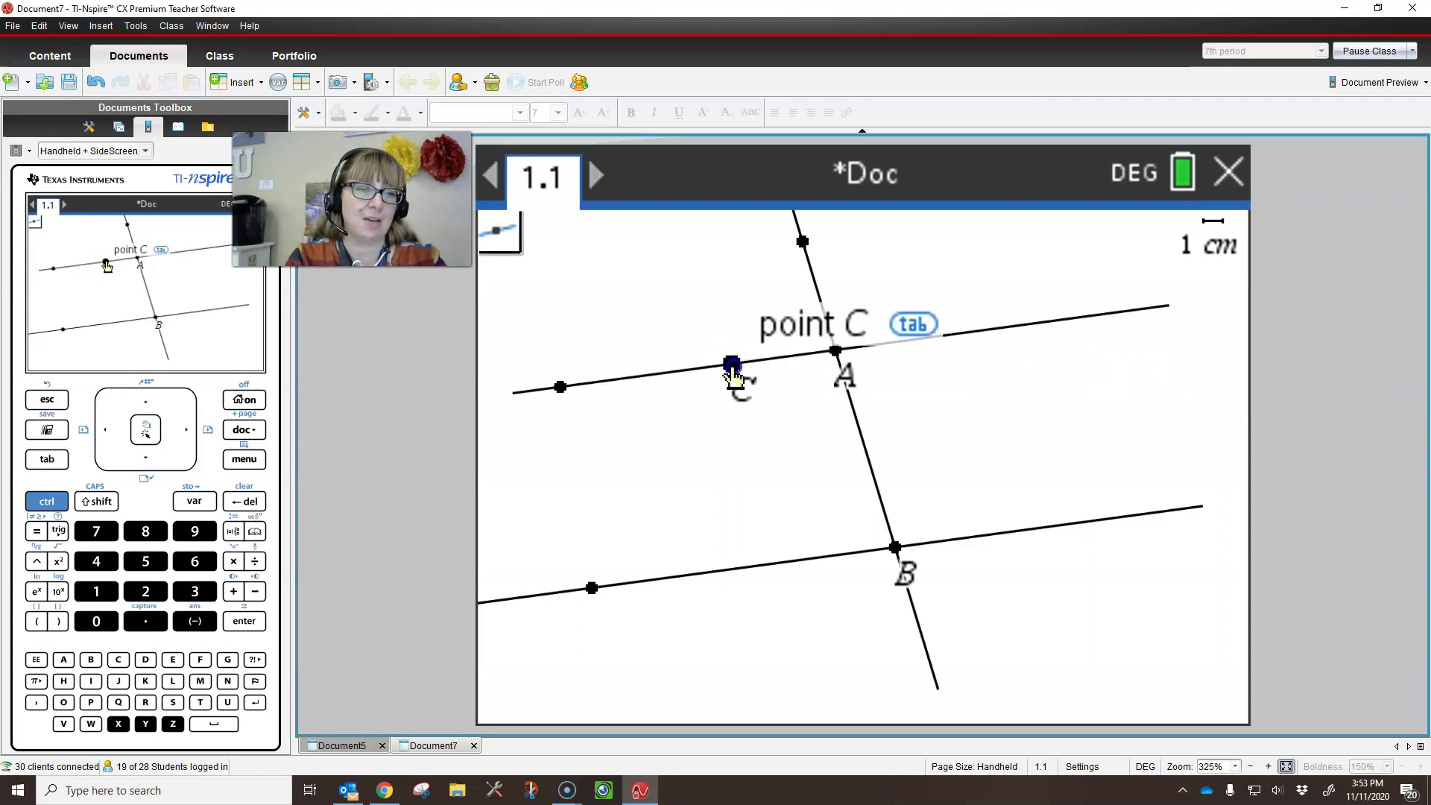
click(933, 335)
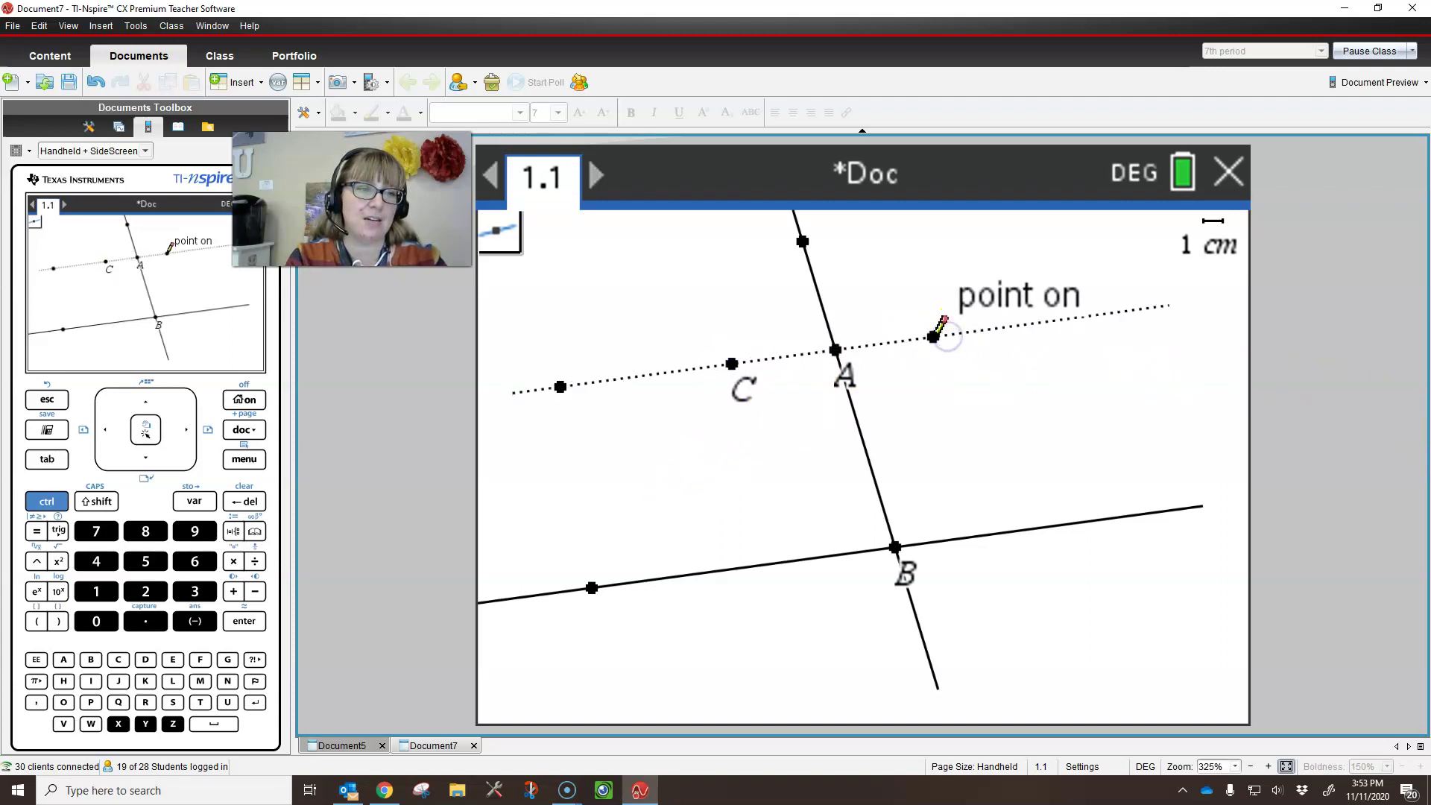
click(774, 564)
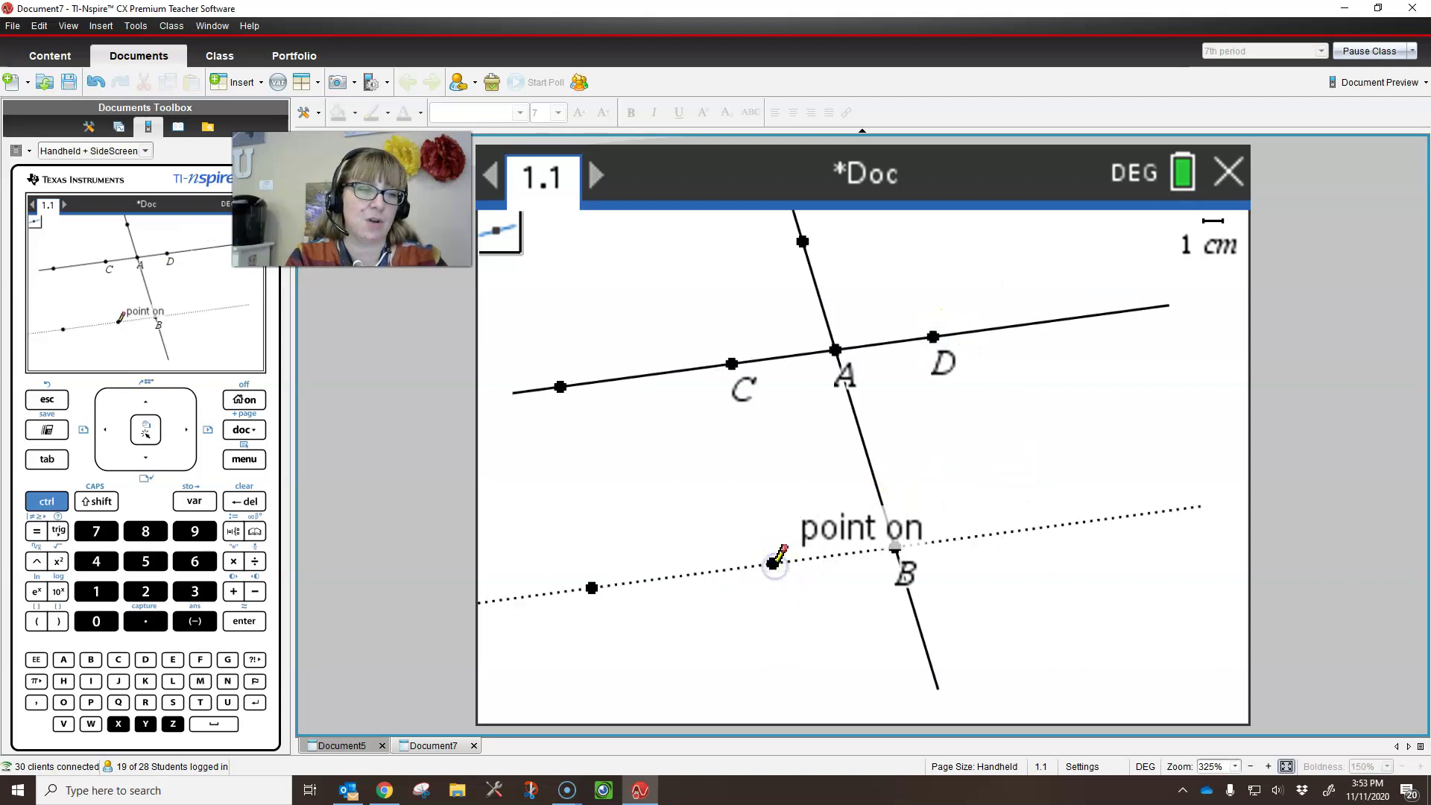
click(1024, 530)
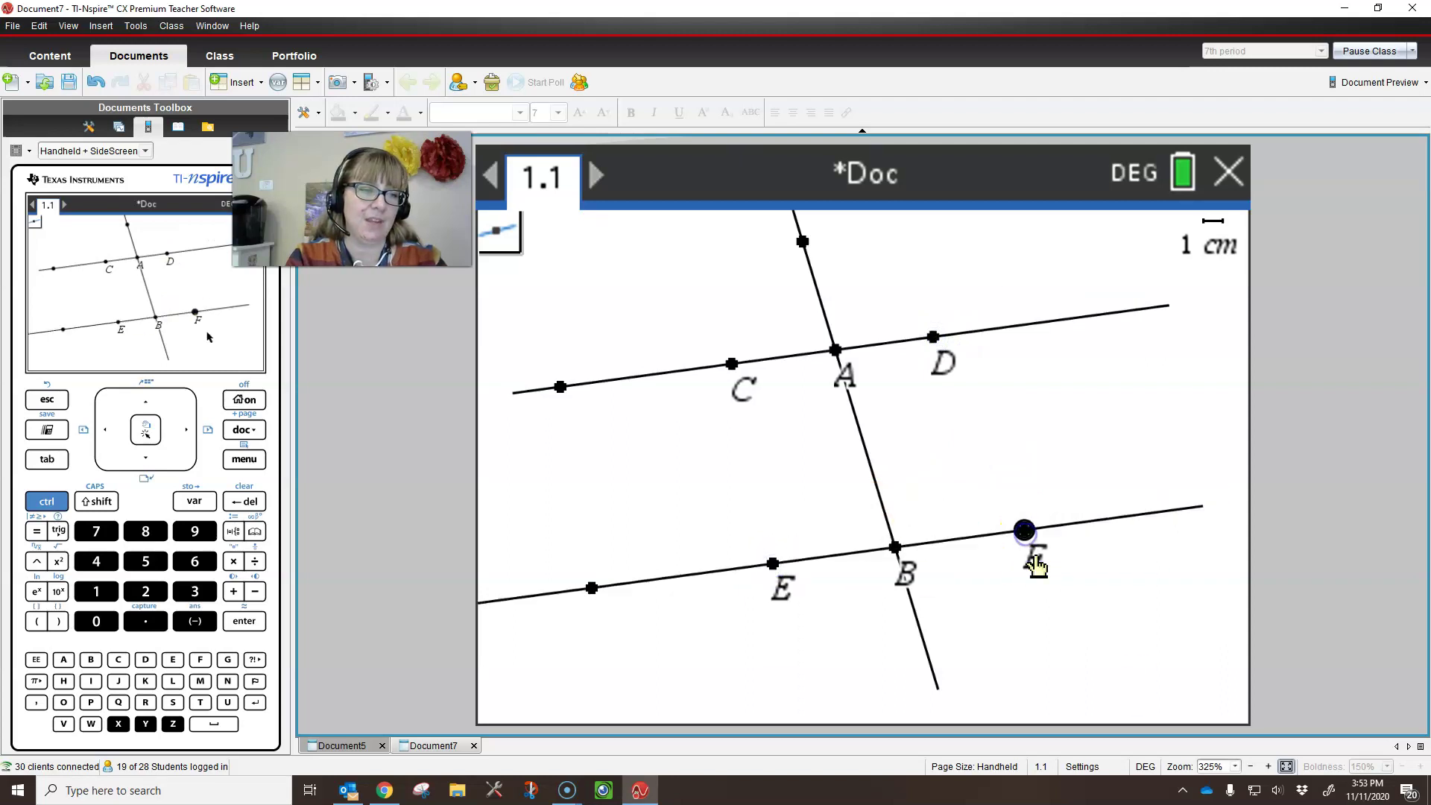
Step: Place point G on the transversal below B and point H above A, and exit the Point On tool
click(927, 652)
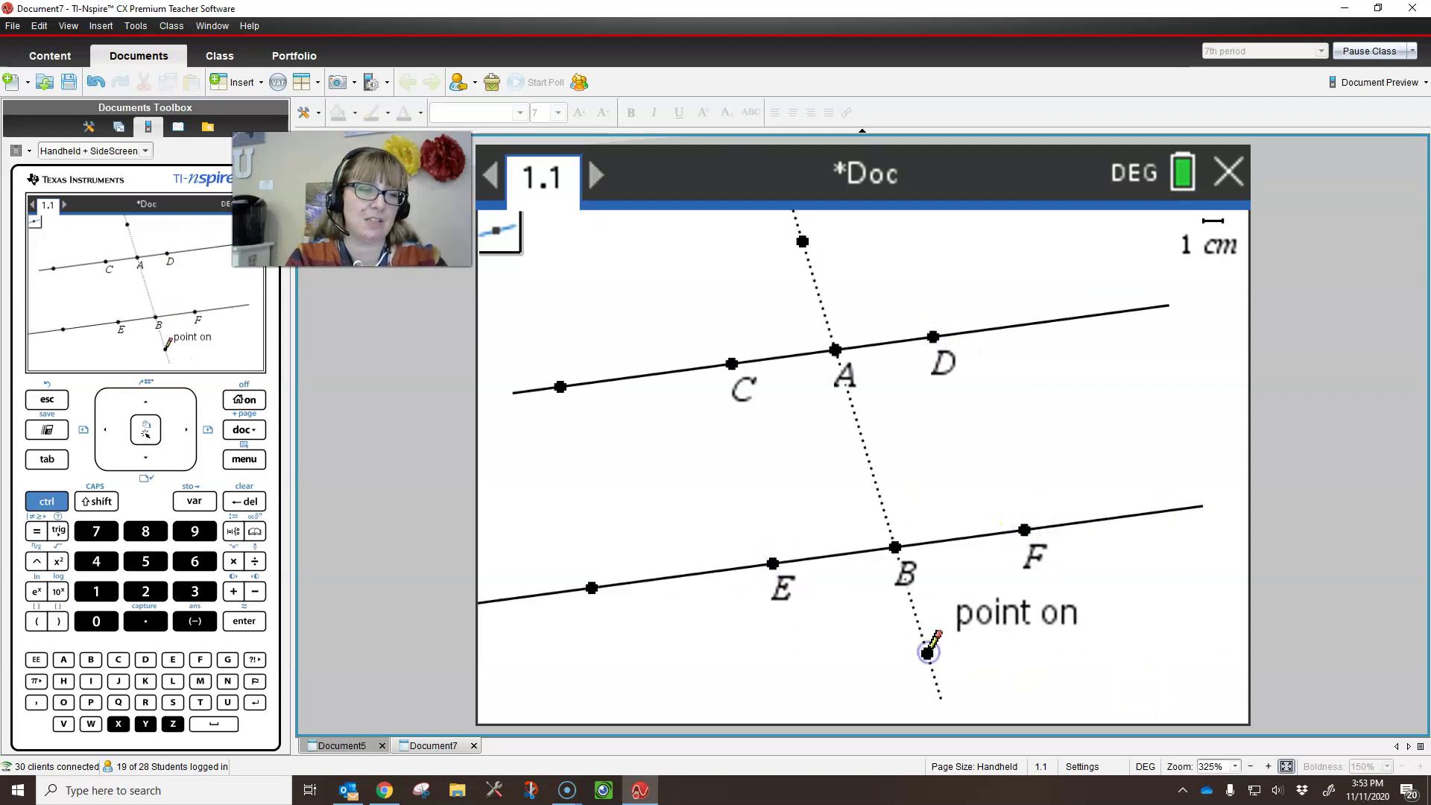
click(818, 291)
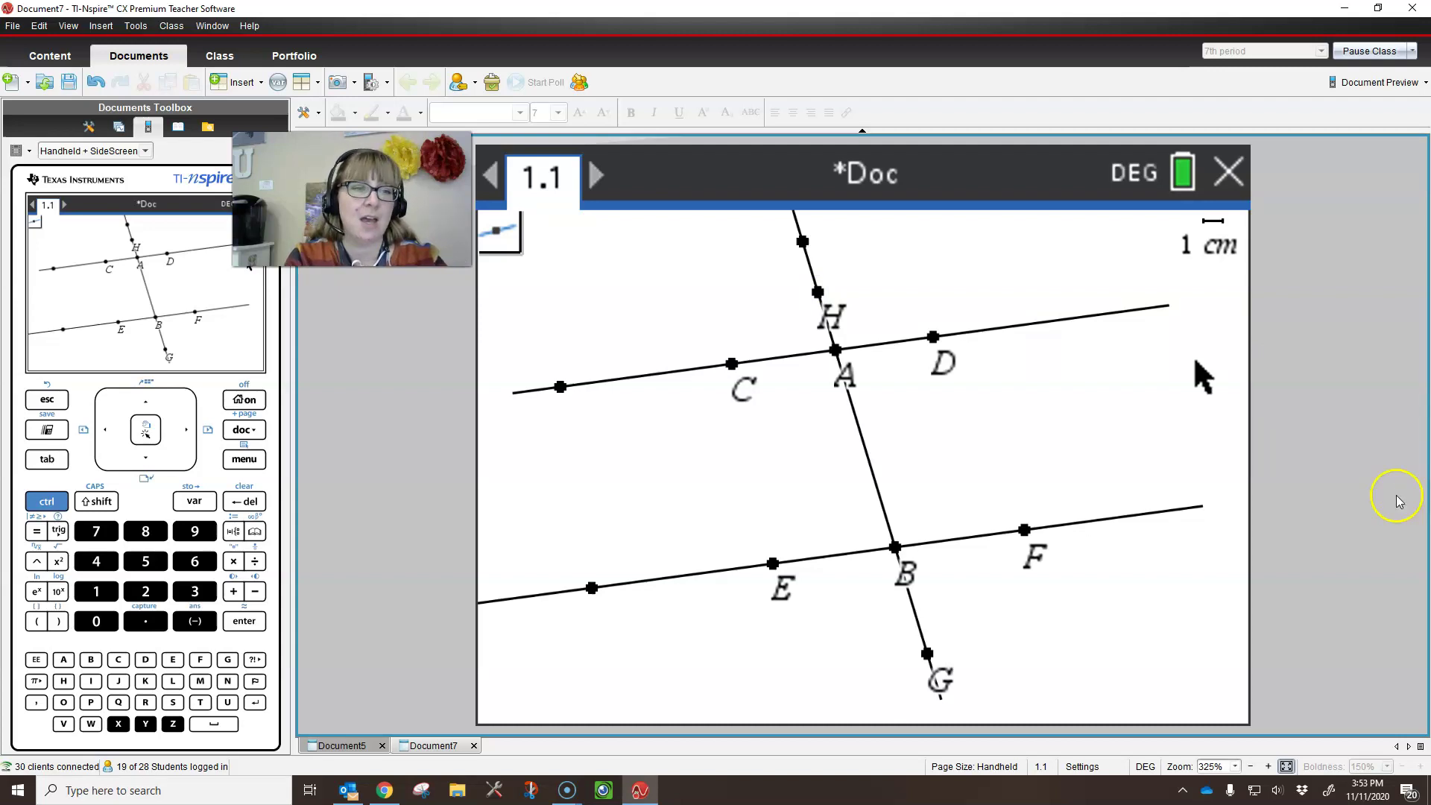
click(47, 399)
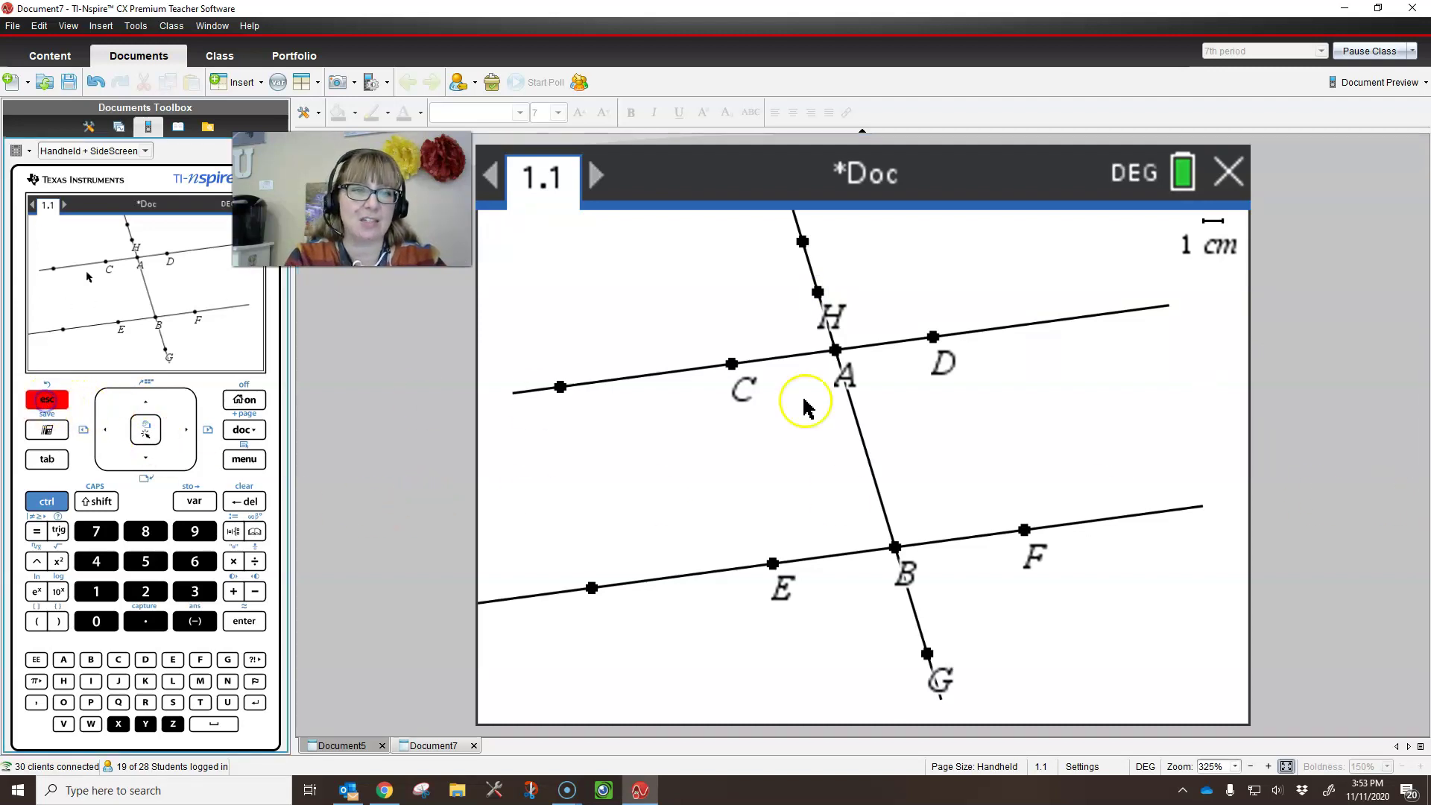
Step: Move label G clear of the transversal, and rotate the transversal slightly steeper and the parallel lines slightly flatter
click(931, 668)
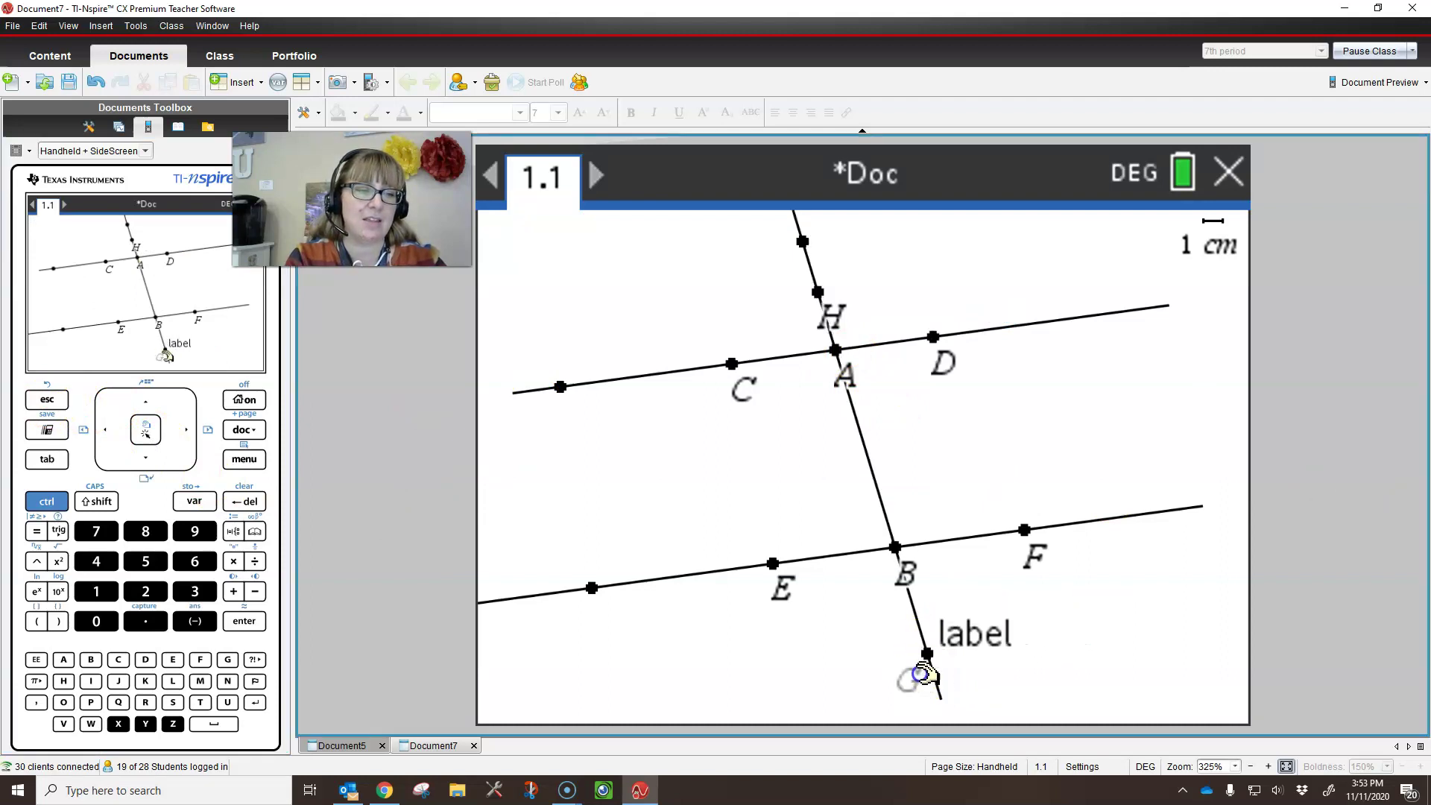
drag(966, 648, 887, 694)
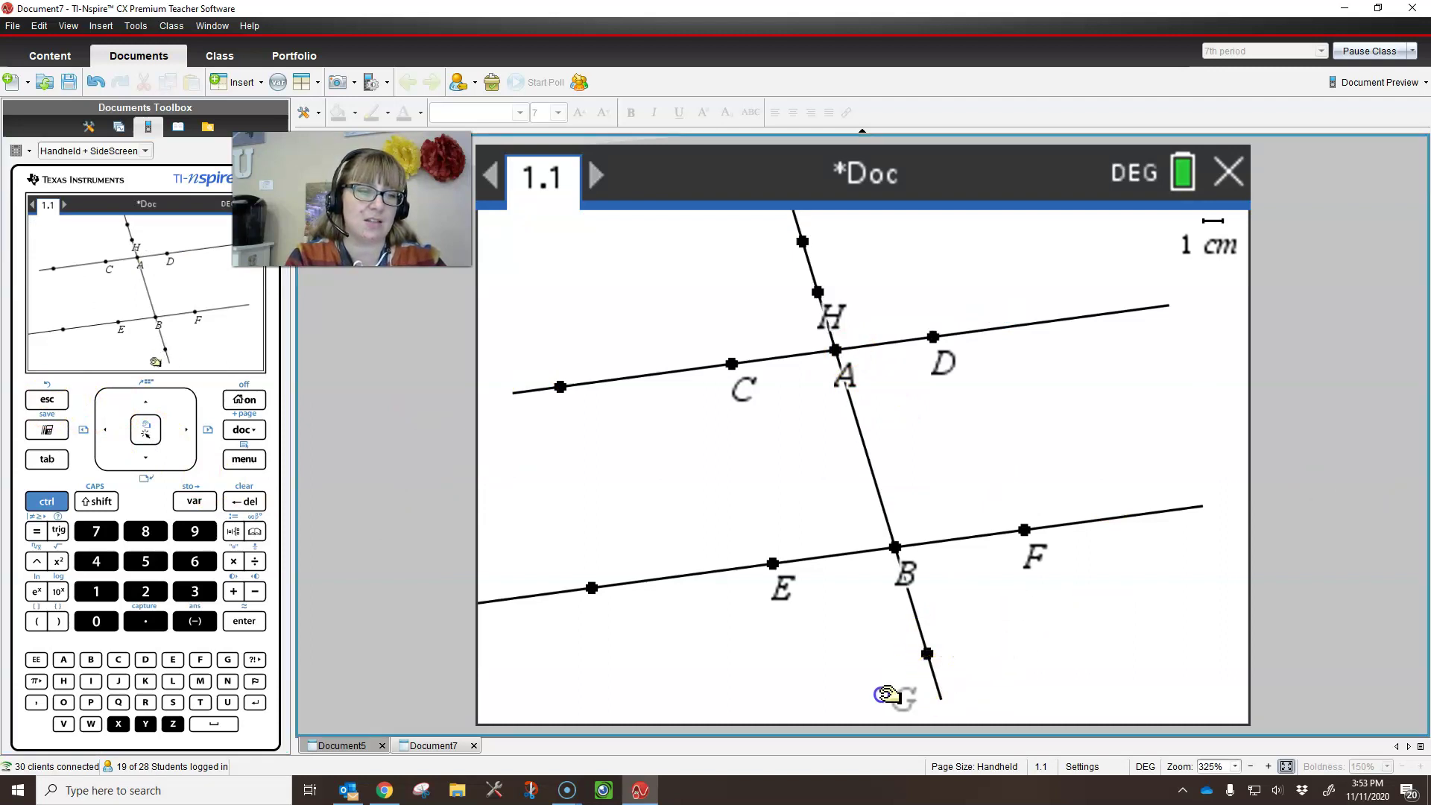
drag(919, 634, 886, 624)
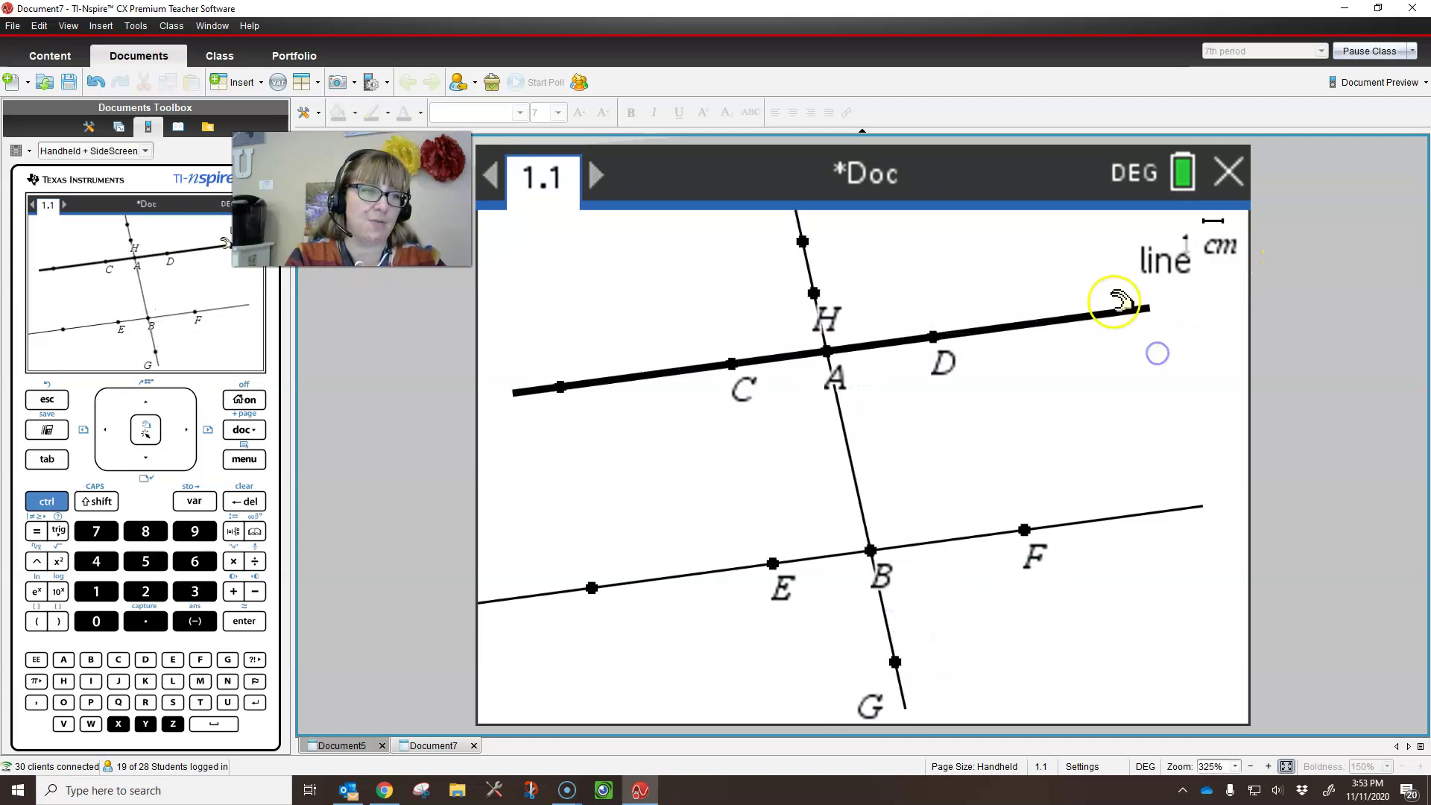
drag(1107, 314, 1099, 346)
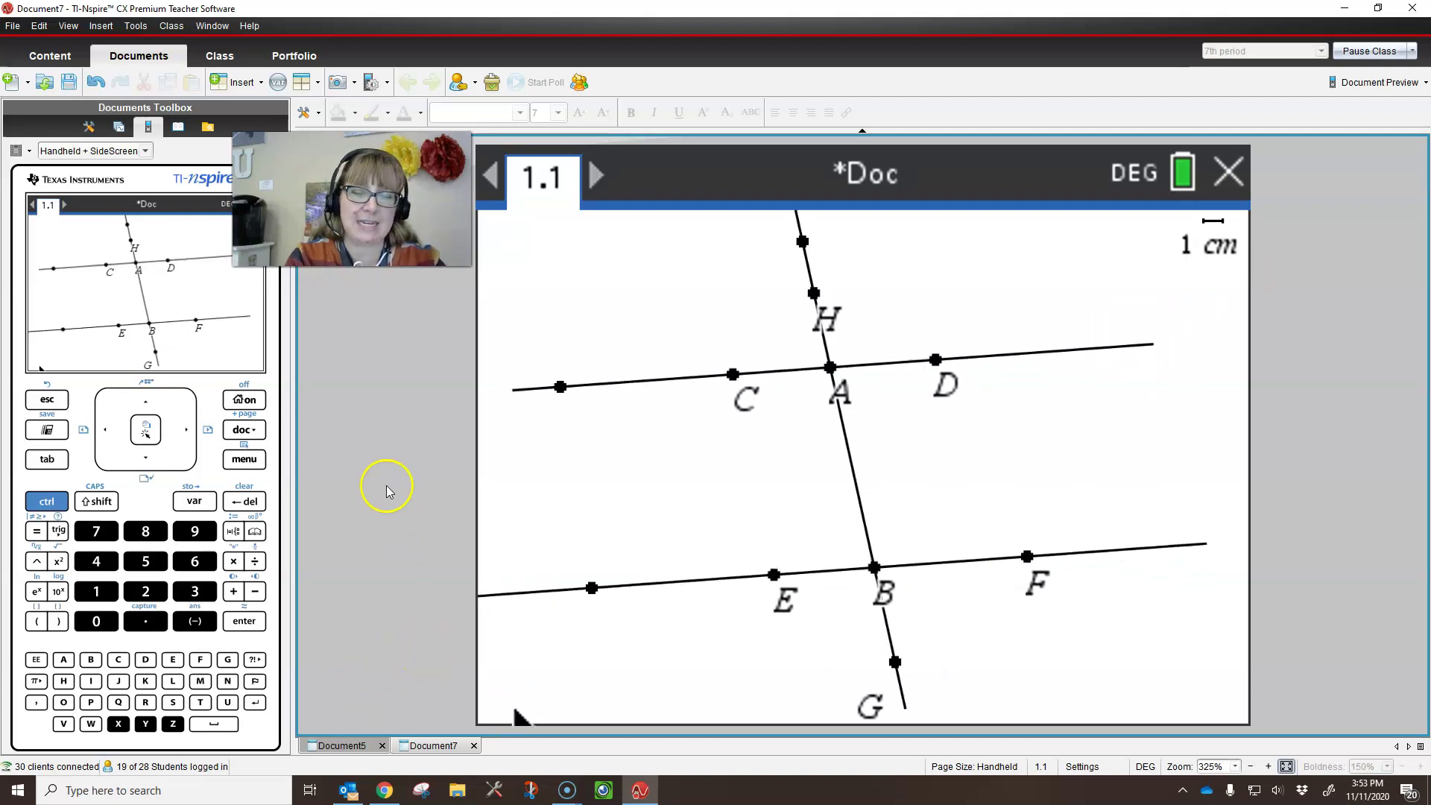
Step: Measure angle HAC and move its value above the upper line, between C and H
click(244, 459)
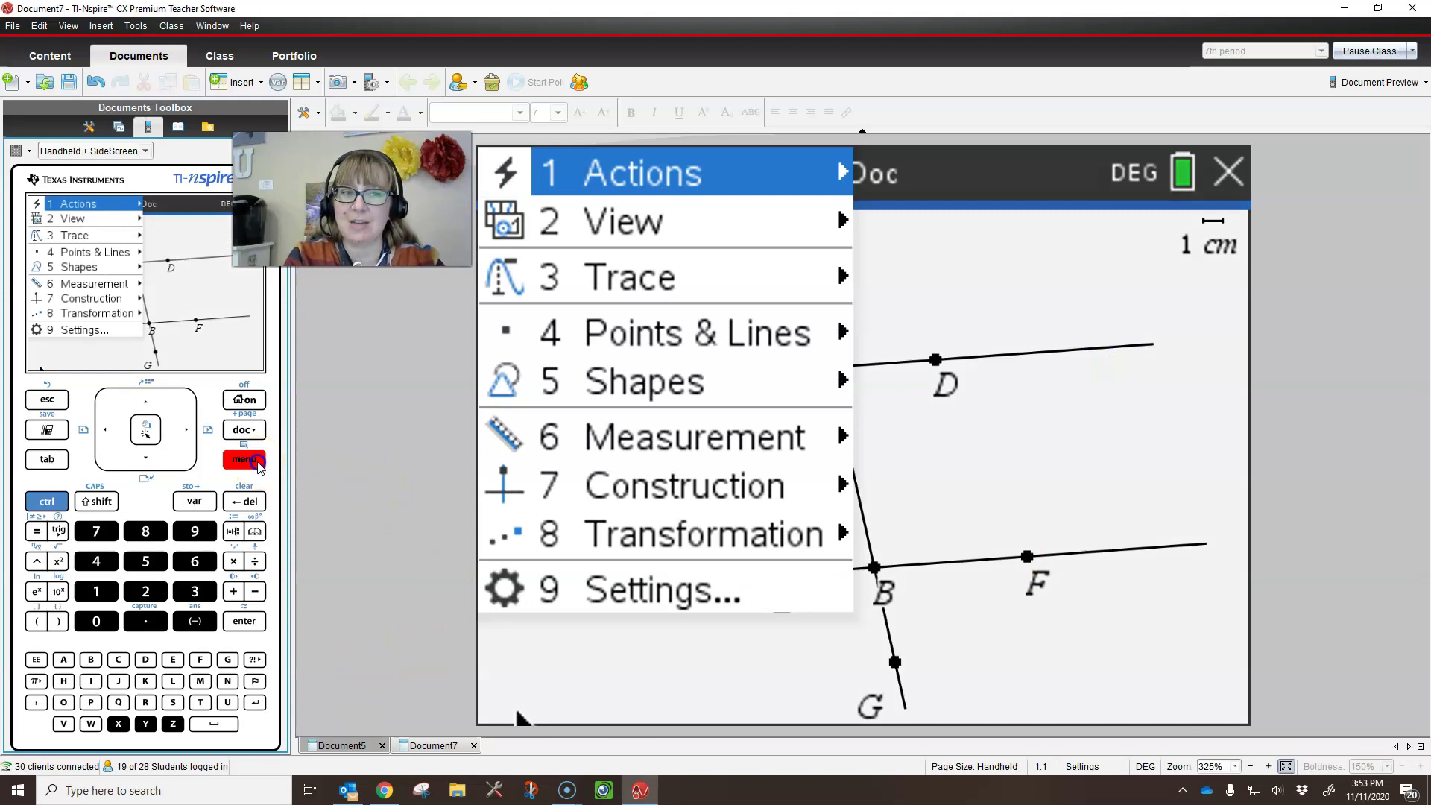
mouse_move(718, 447)
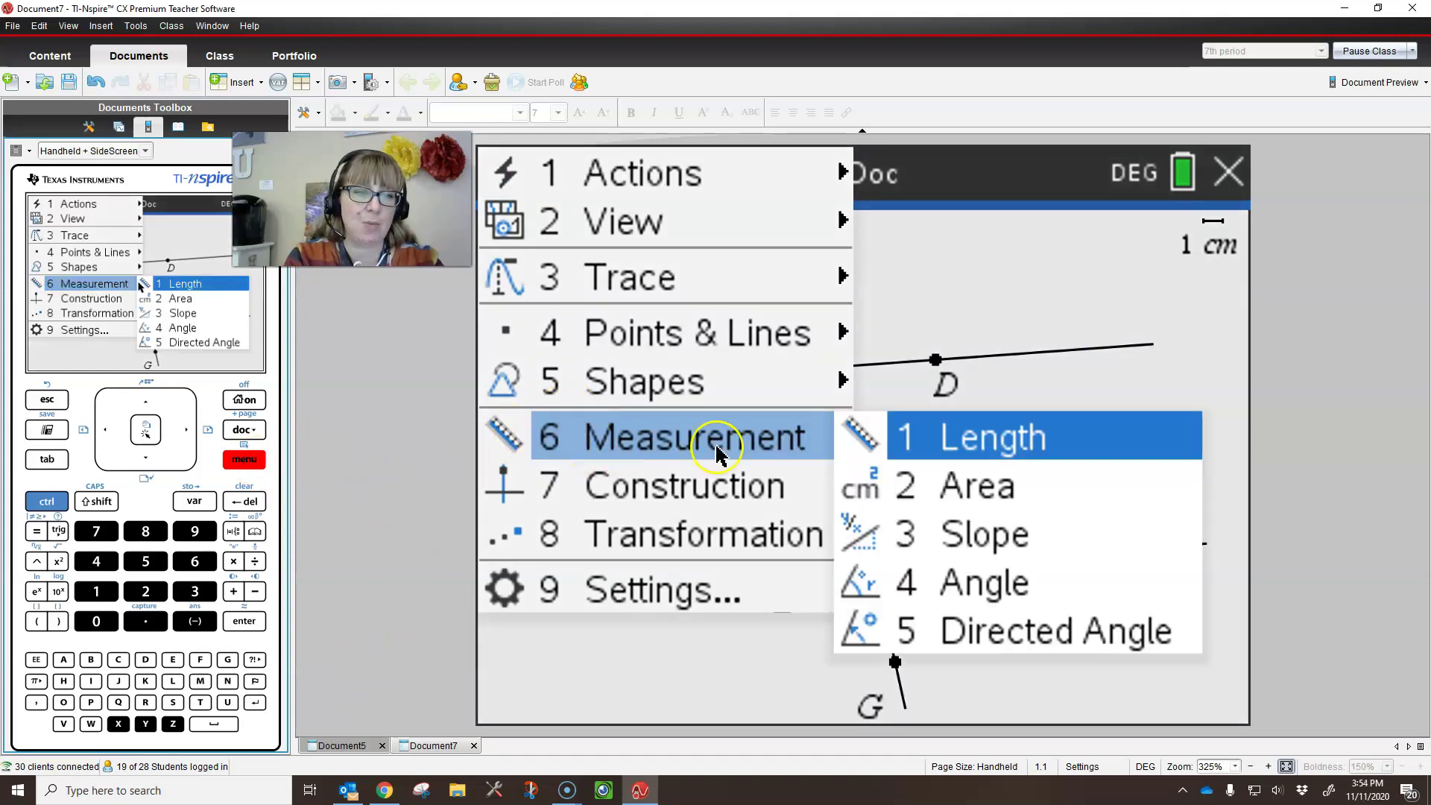
click(966, 596)
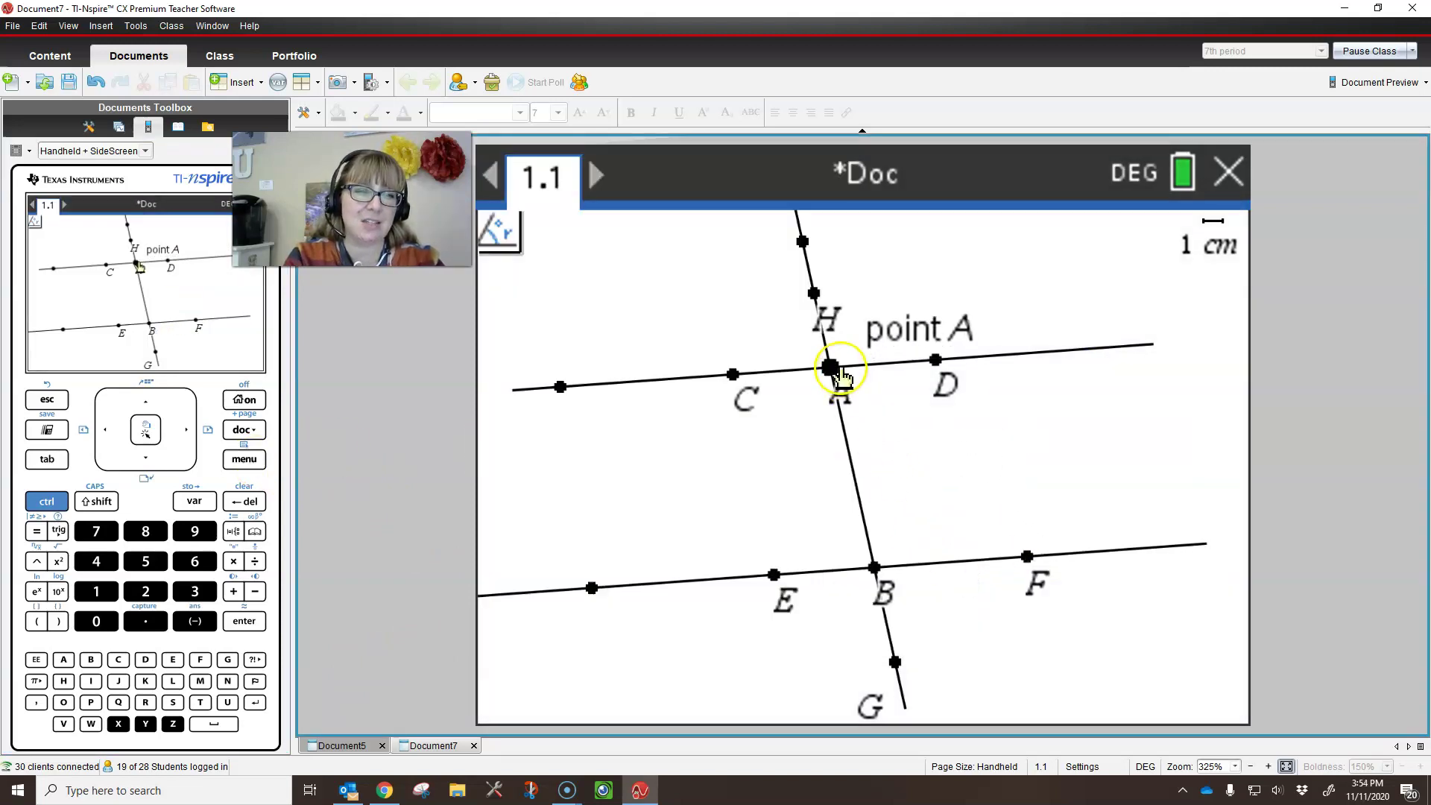
click(813, 293)
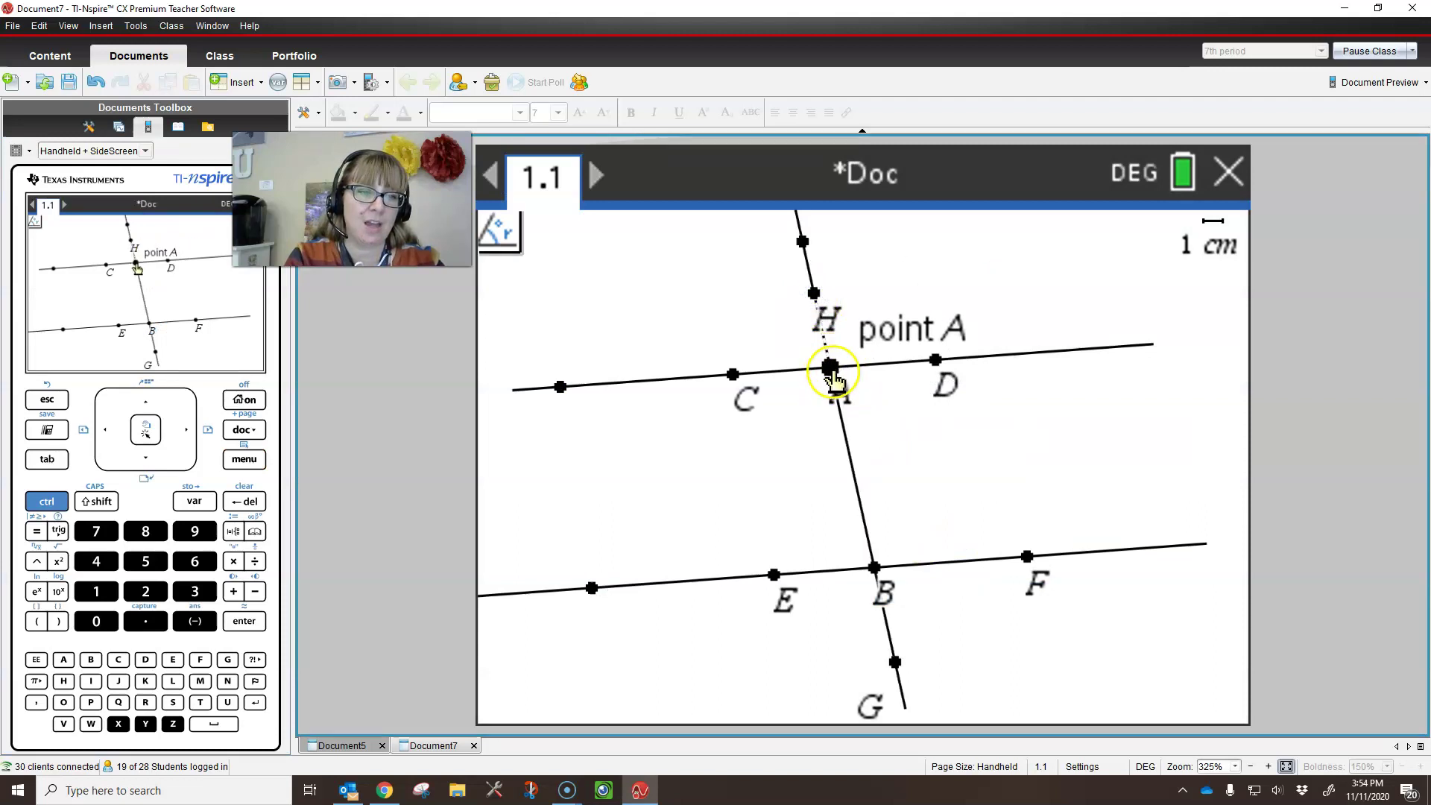
click(829, 367)
click(733, 374)
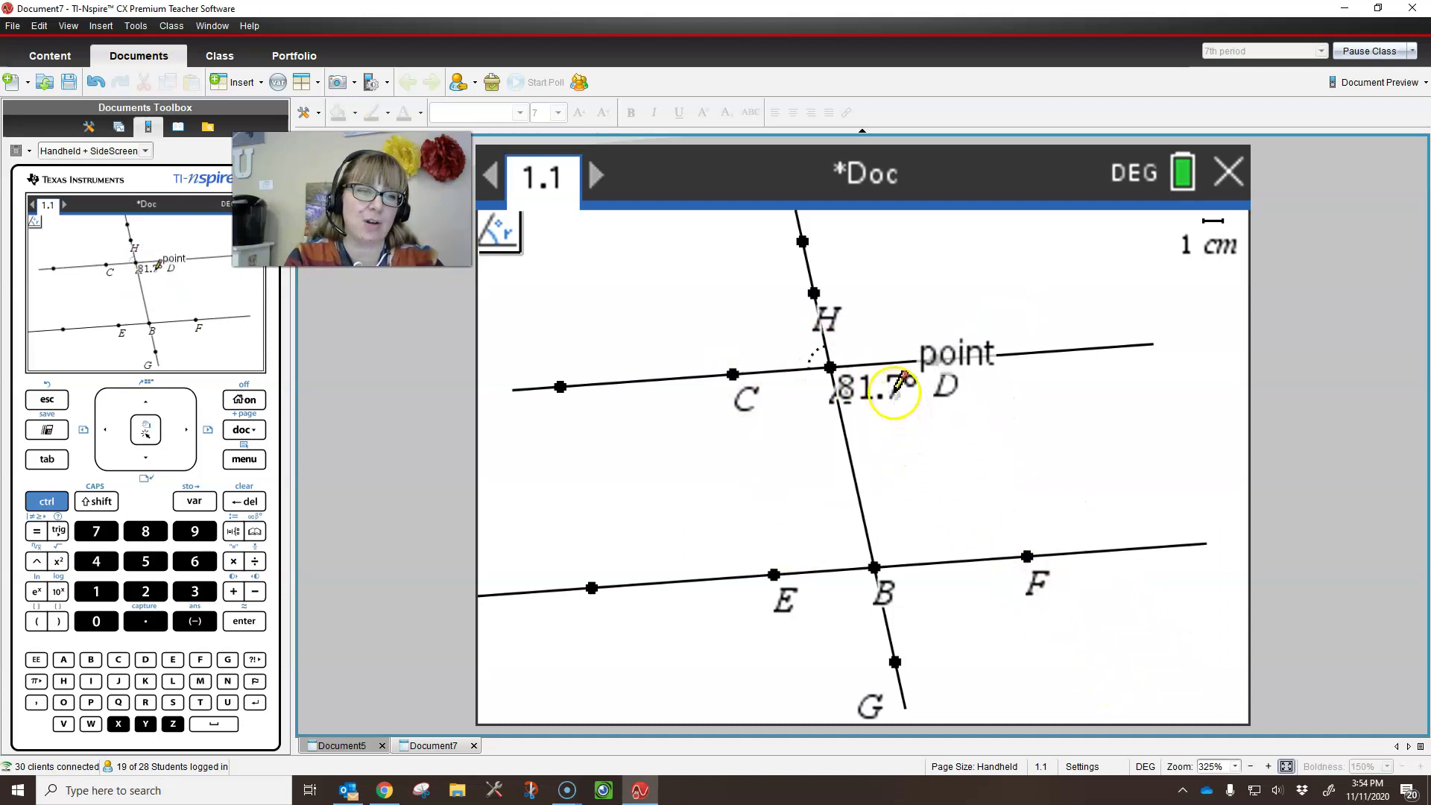
key(Escape)
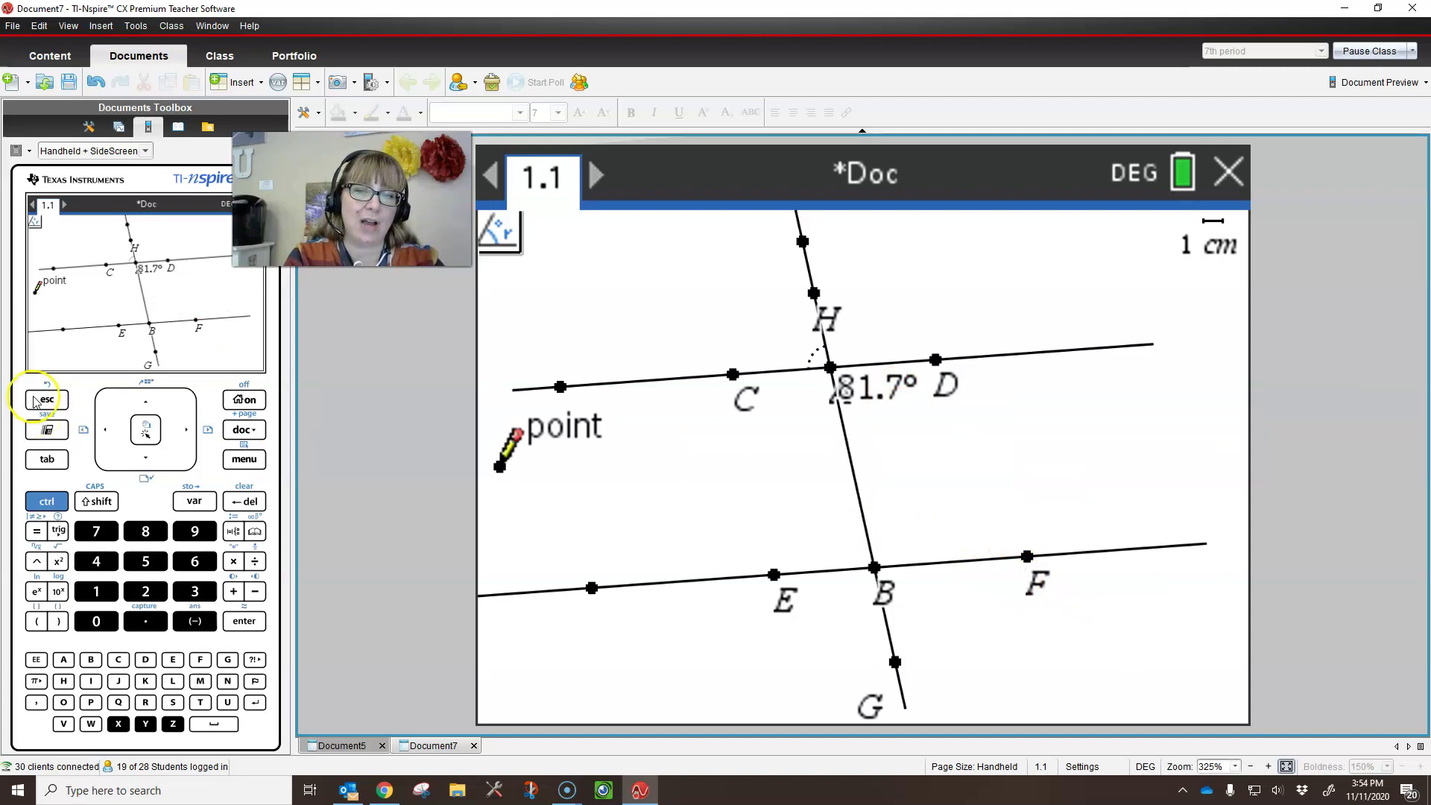
drag(892, 386, 784, 348)
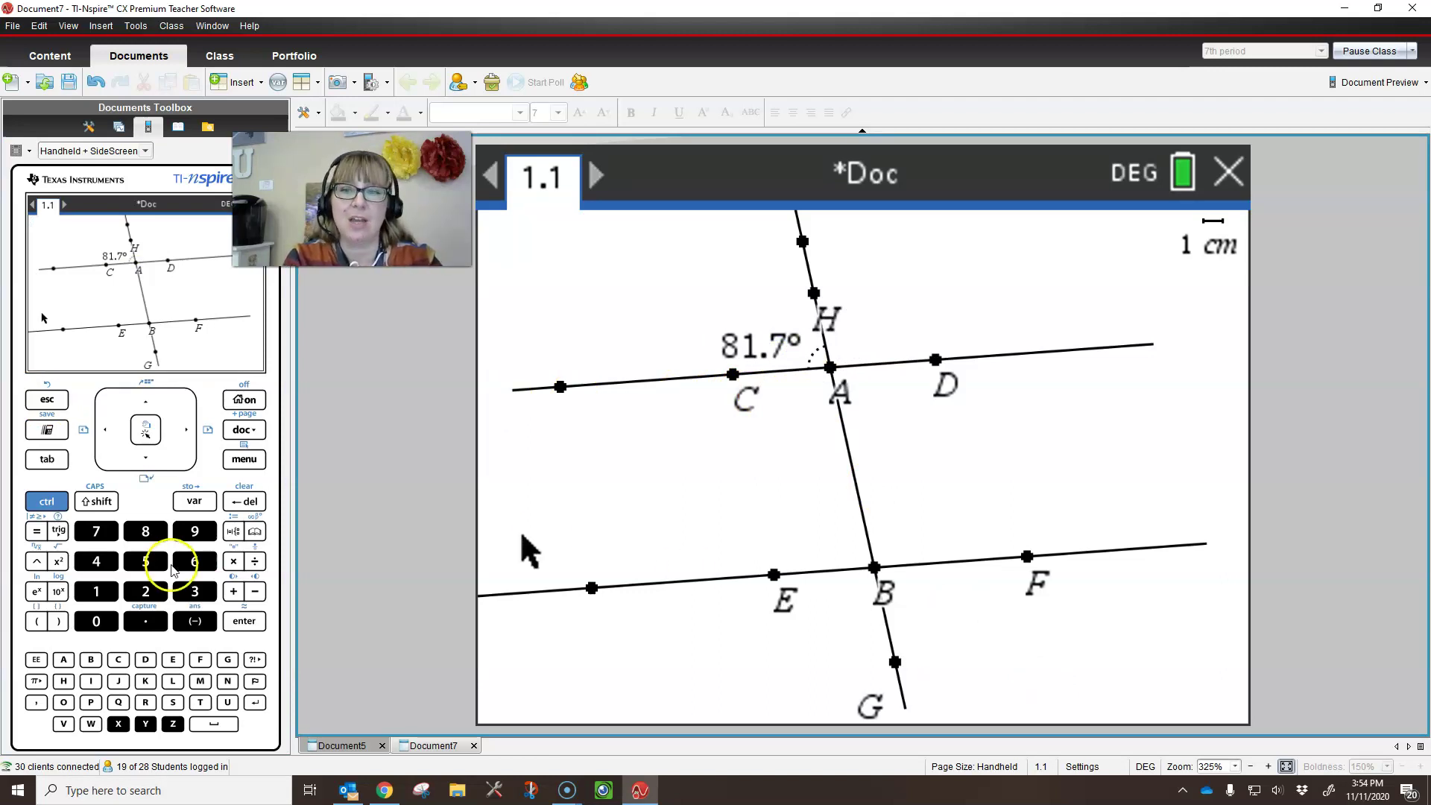
click(232, 454)
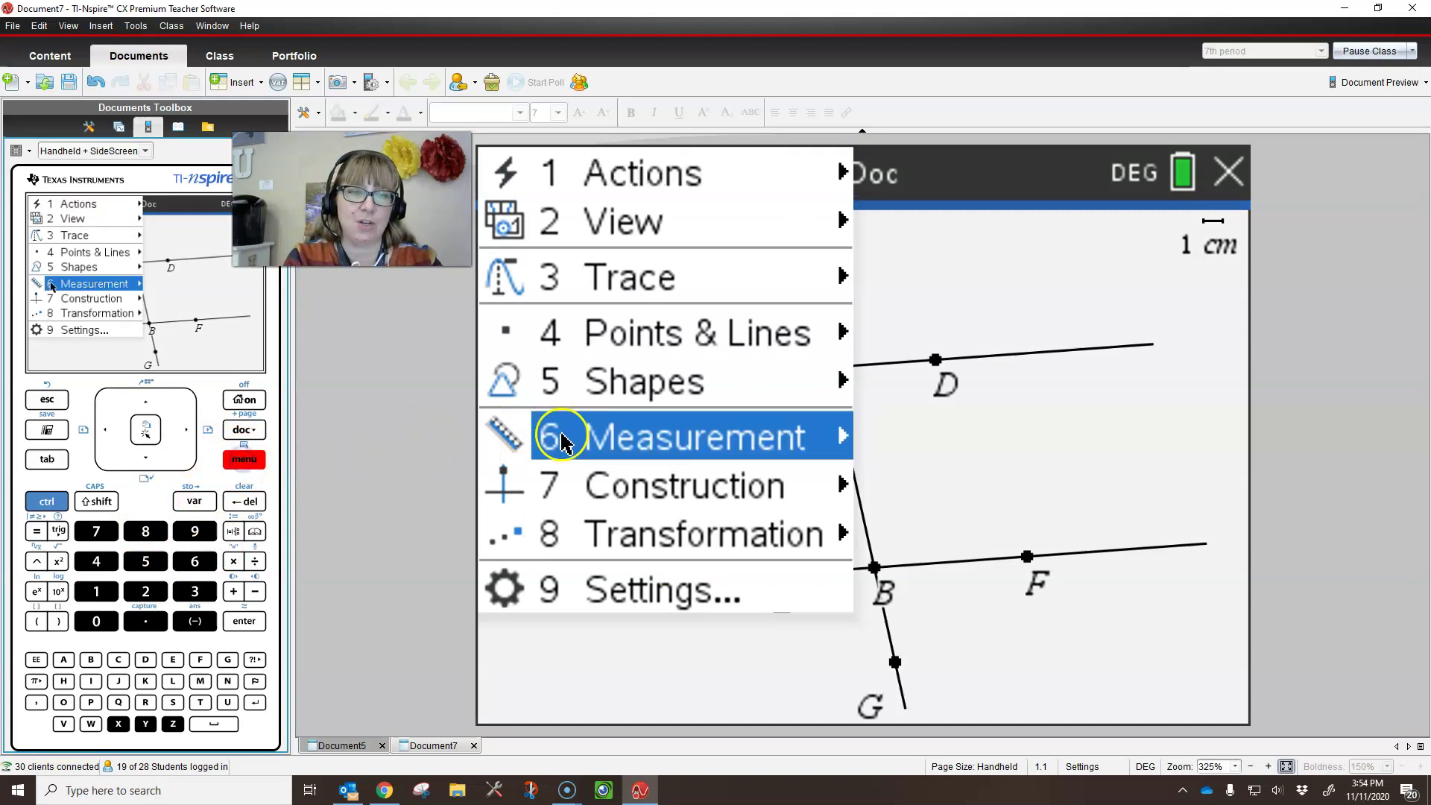
mouse_move(719, 437)
click(990, 582)
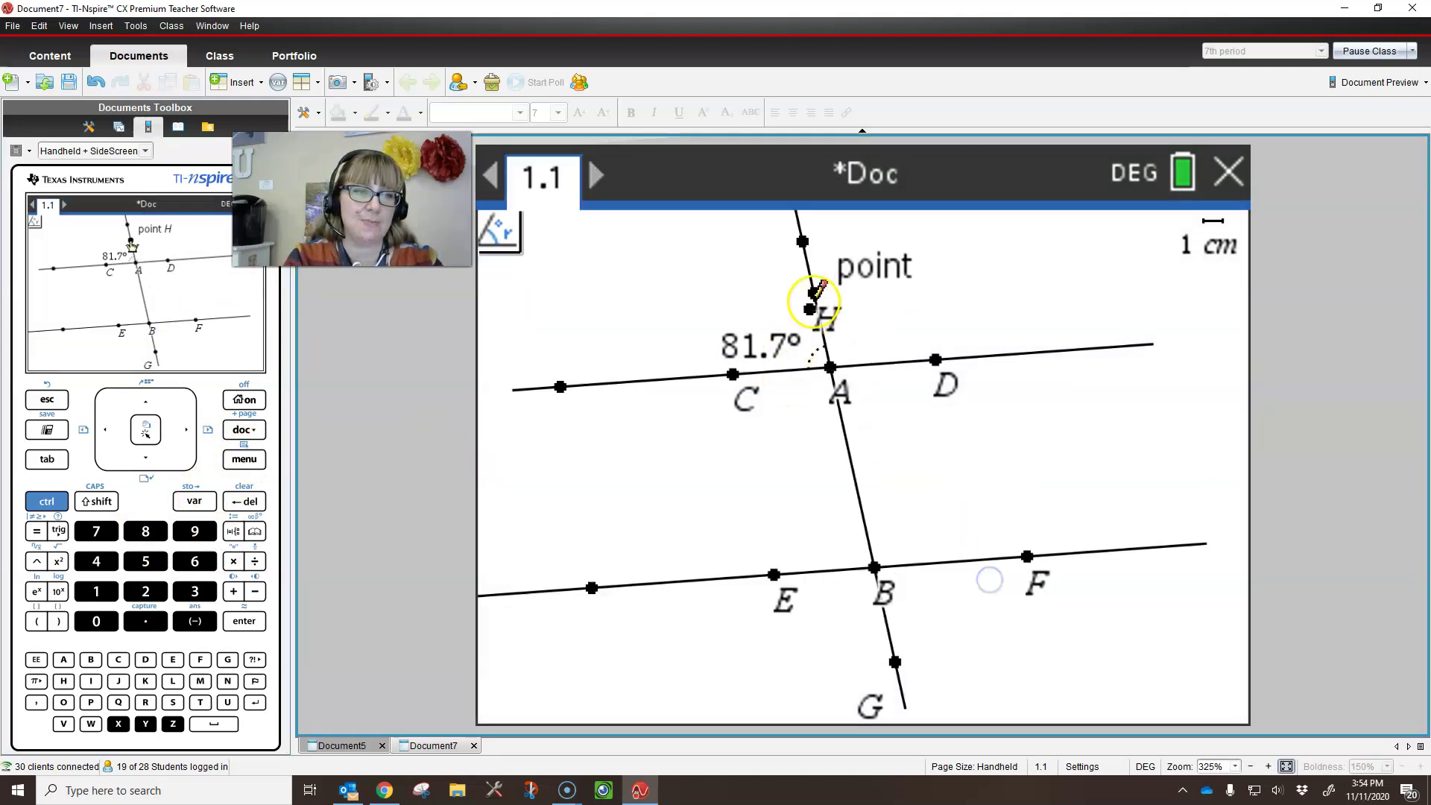
Step: Measure angle HAD and move its value above the upper line, between H and D
key(ctrl+m)
mouse_move(638, 441)
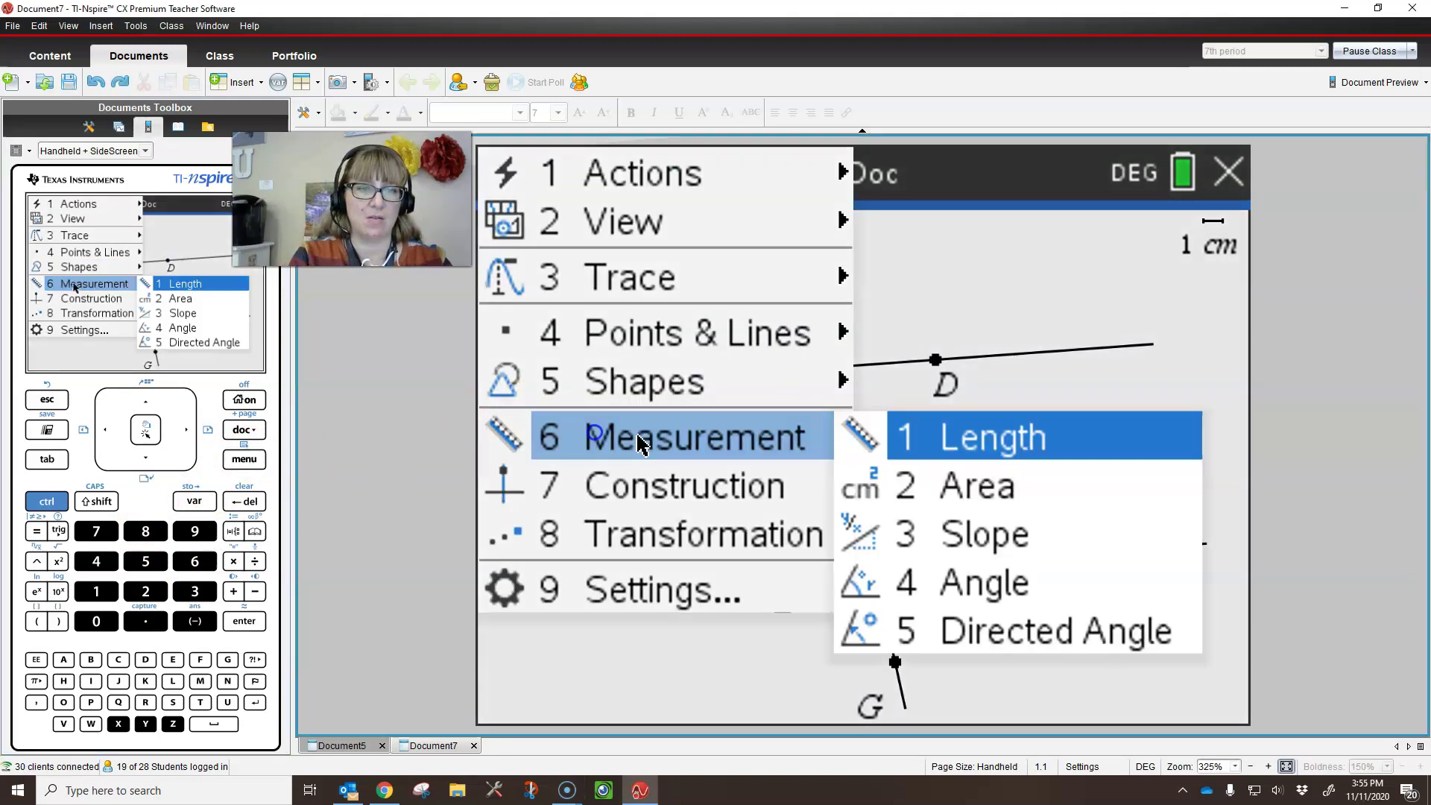
click(1006, 583)
click(814, 294)
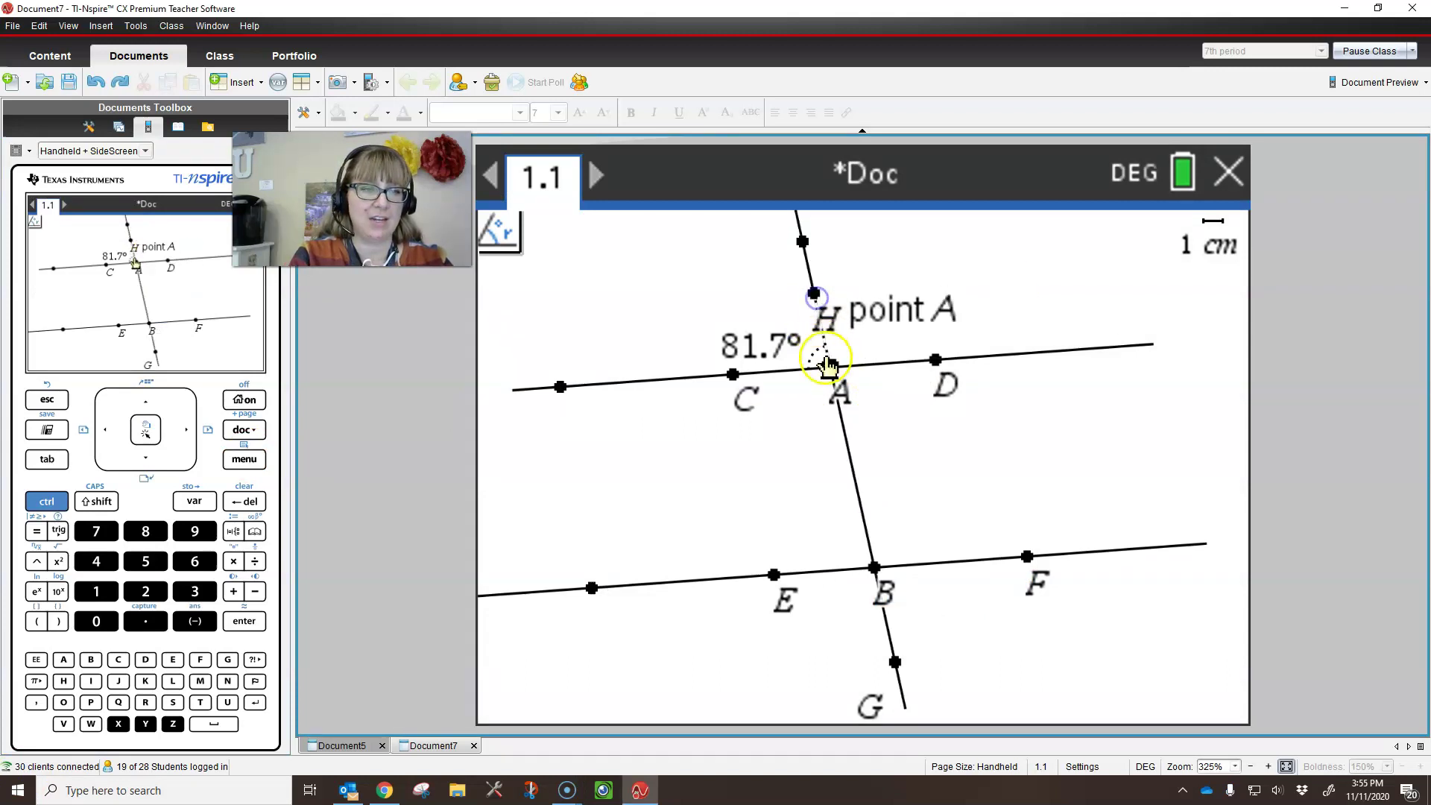
click(829, 367)
click(935, 360)
click(759, 404)
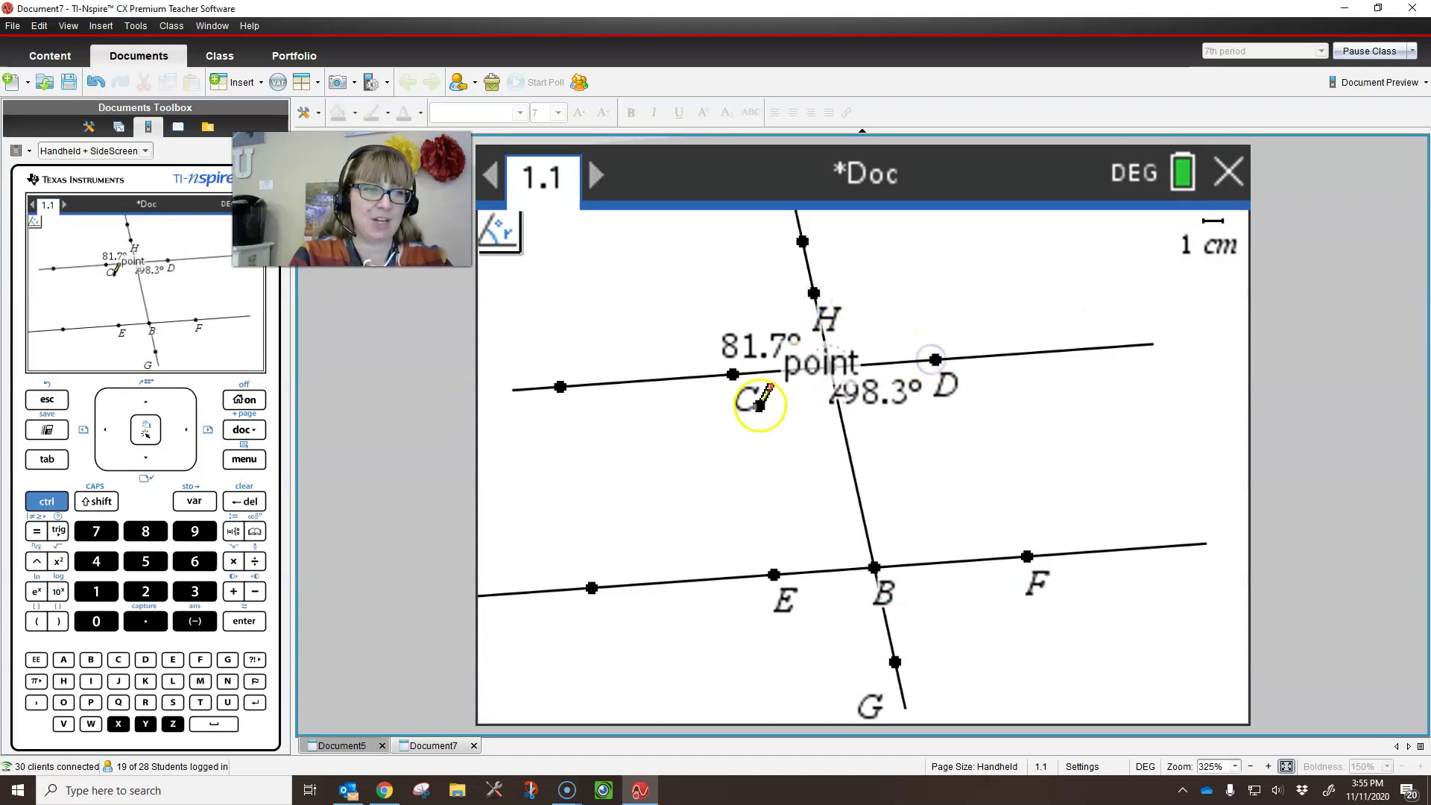
key(Escape)
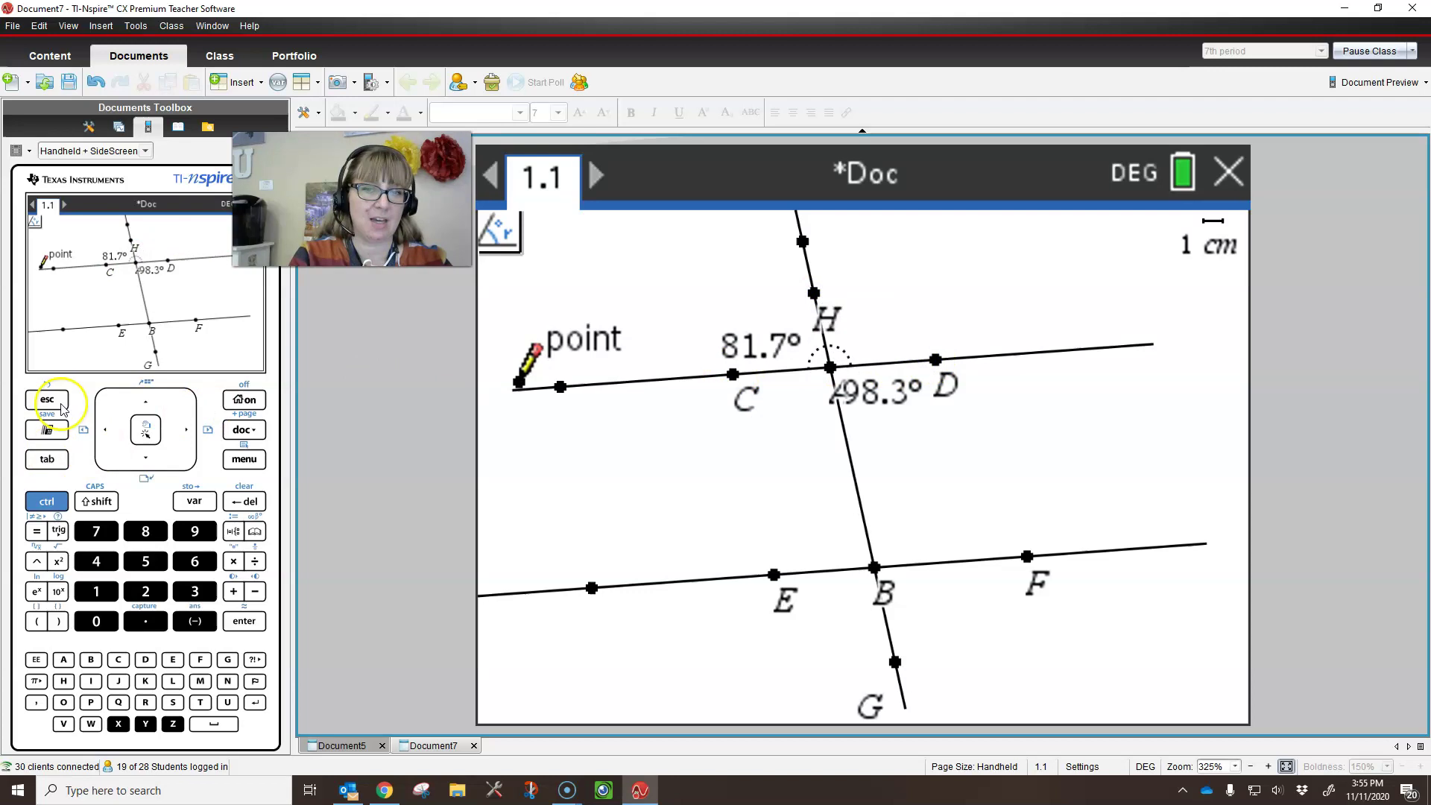
drag(904, 391, 894, 324)
Step: Measure angle CAB below the upper line by selecting points C, A and B
key(ctrl+m)
mouse_move(709, 435)
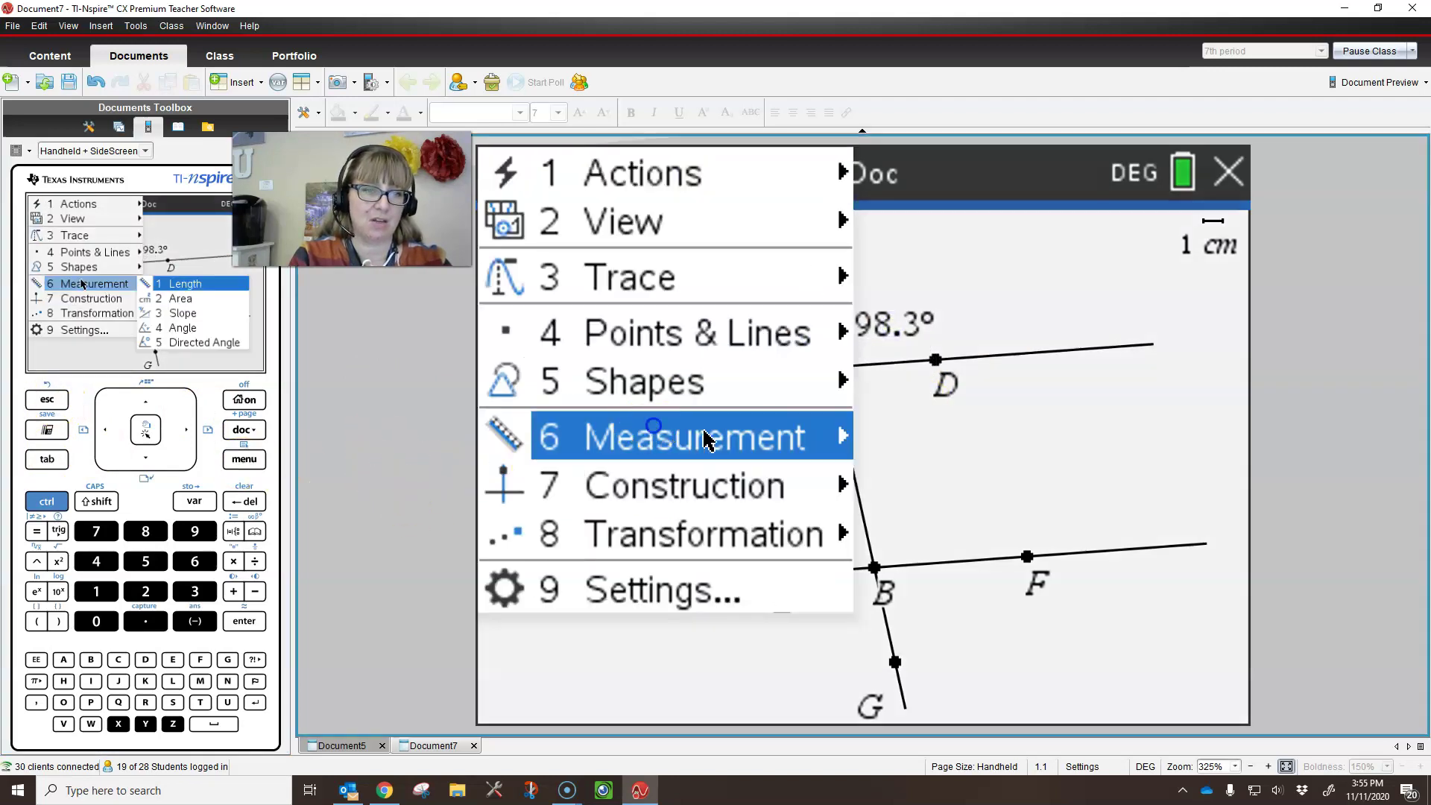
click(961, 584)
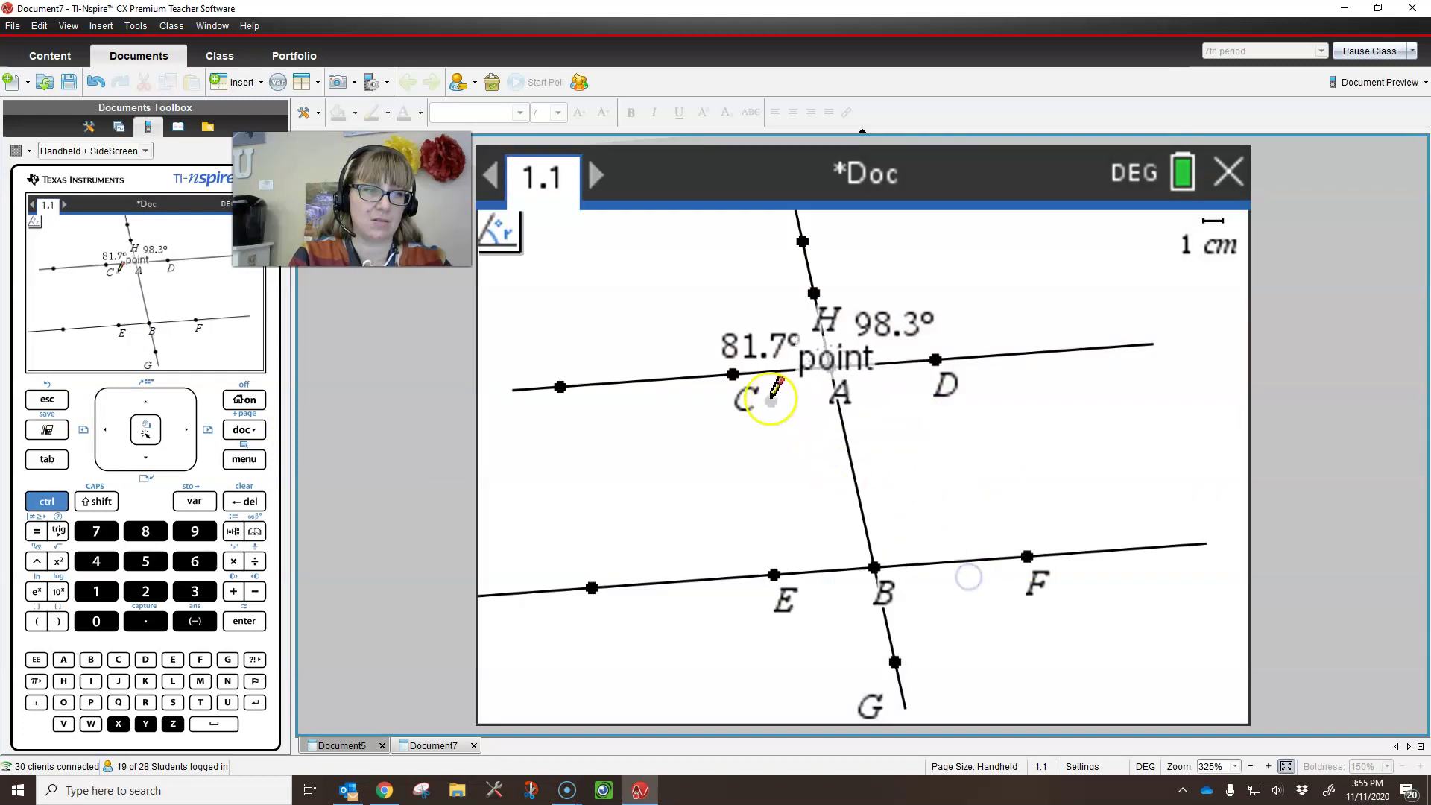
click(733, 375)
click(829, 367)
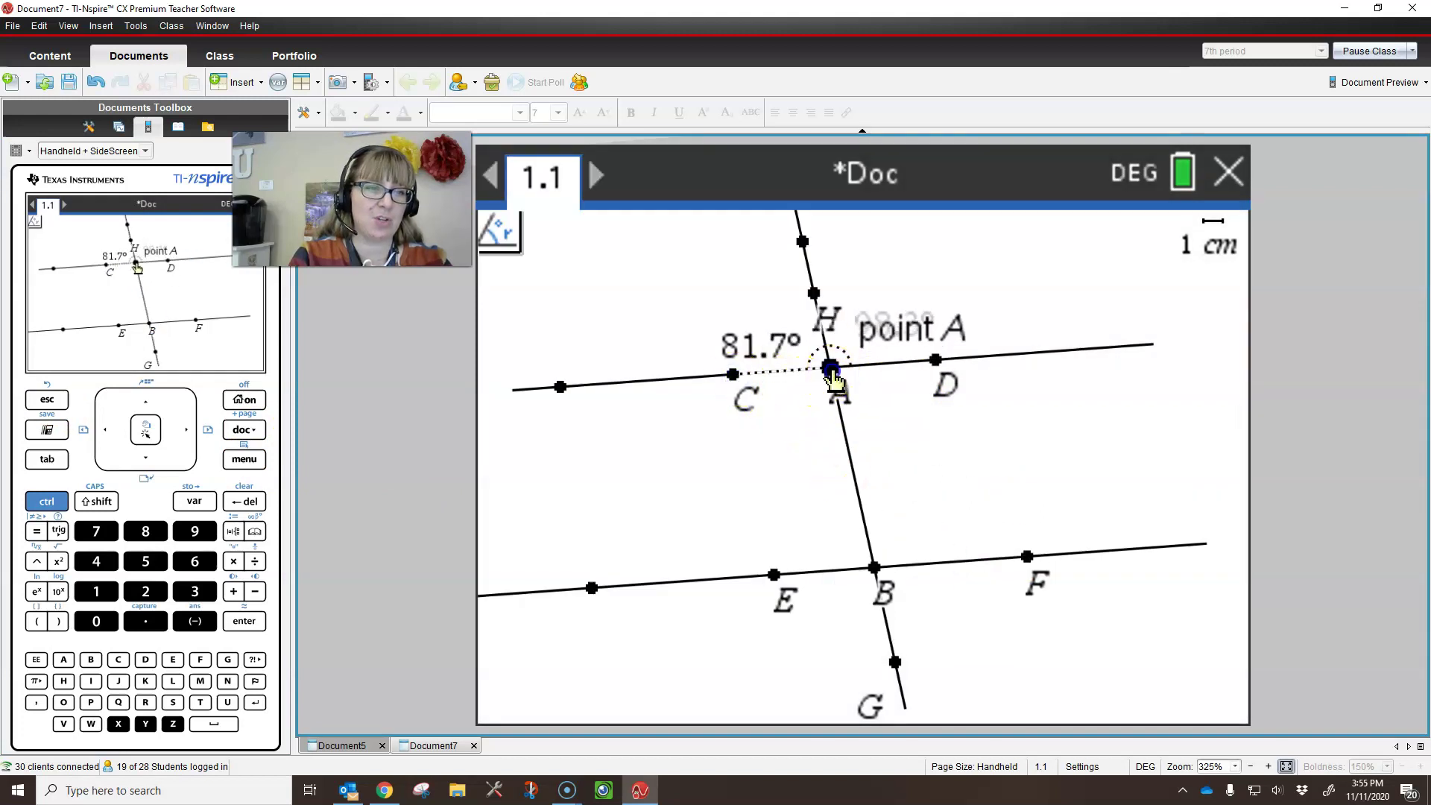
click(873, 568)
Step: Measure angle BAD below the upper line, and exit the Angle tool
click(873, 568)
click(829, 366)
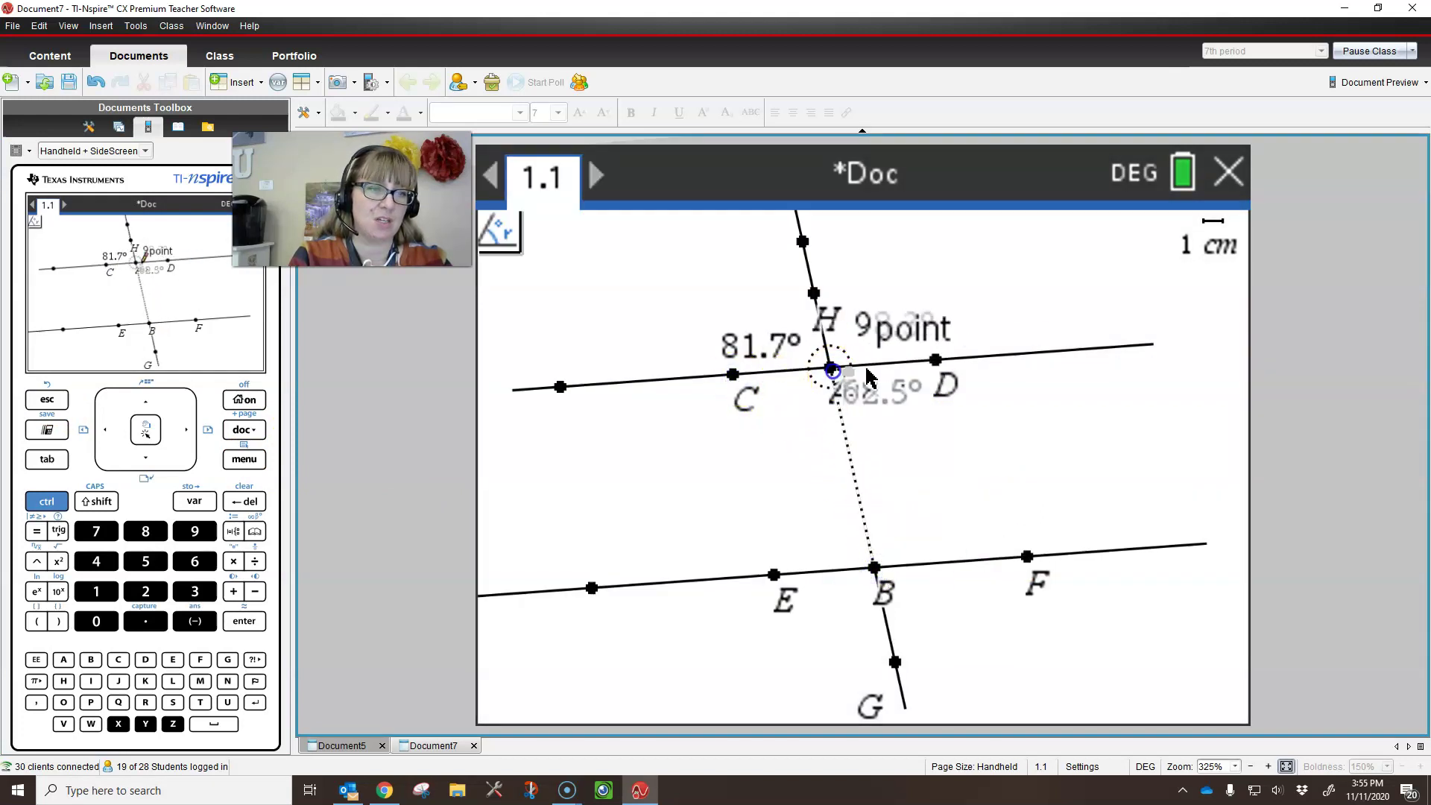
click(934, 360)
key(Escape)
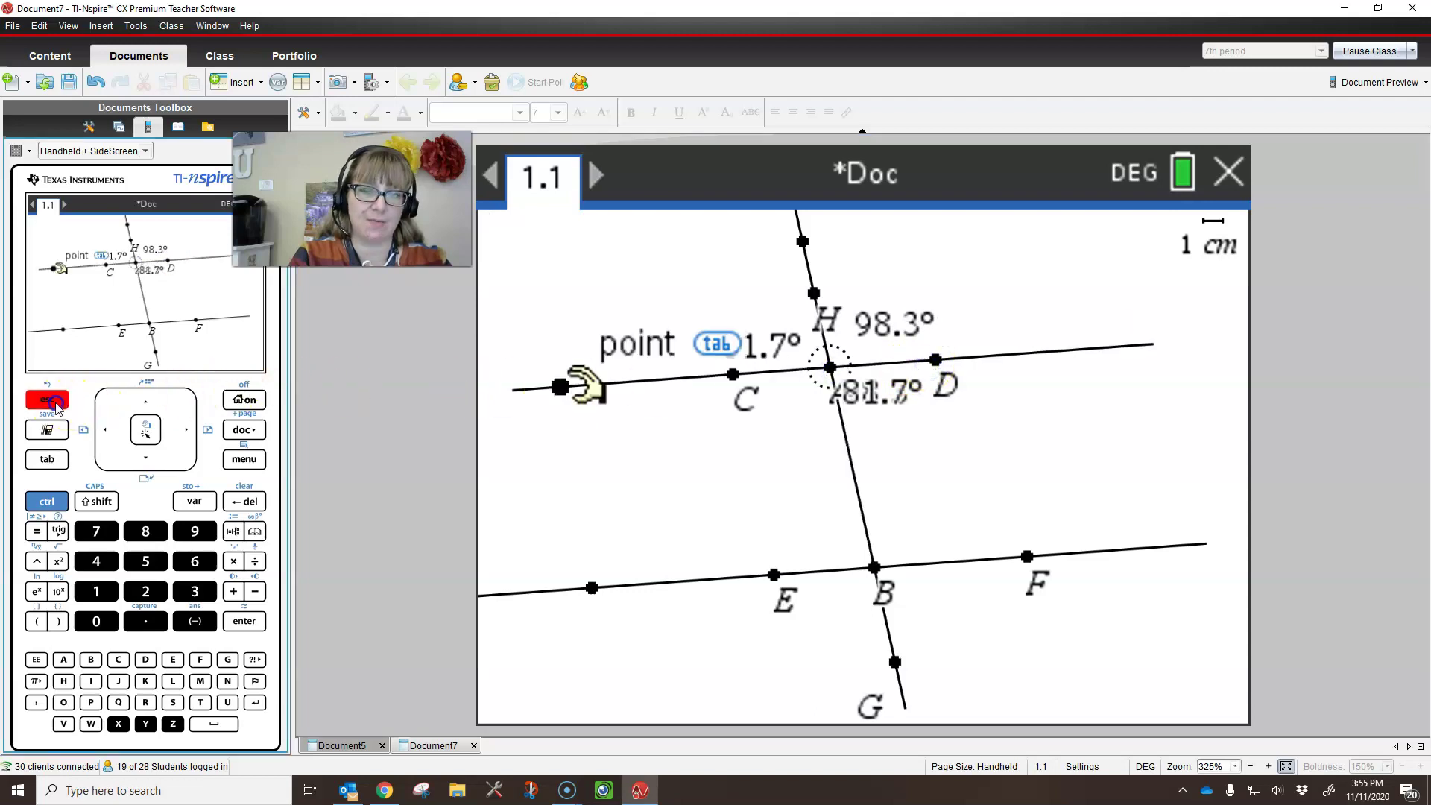
Step: Separate the two overlapping angle values below A, placing CAB's value left of the transversal and BAD's value right of it
drag(904, 447, 962, 436)
drag(887, 386, 800, 414)
drag(952, 442, 893, 423)
click(1024, 486)
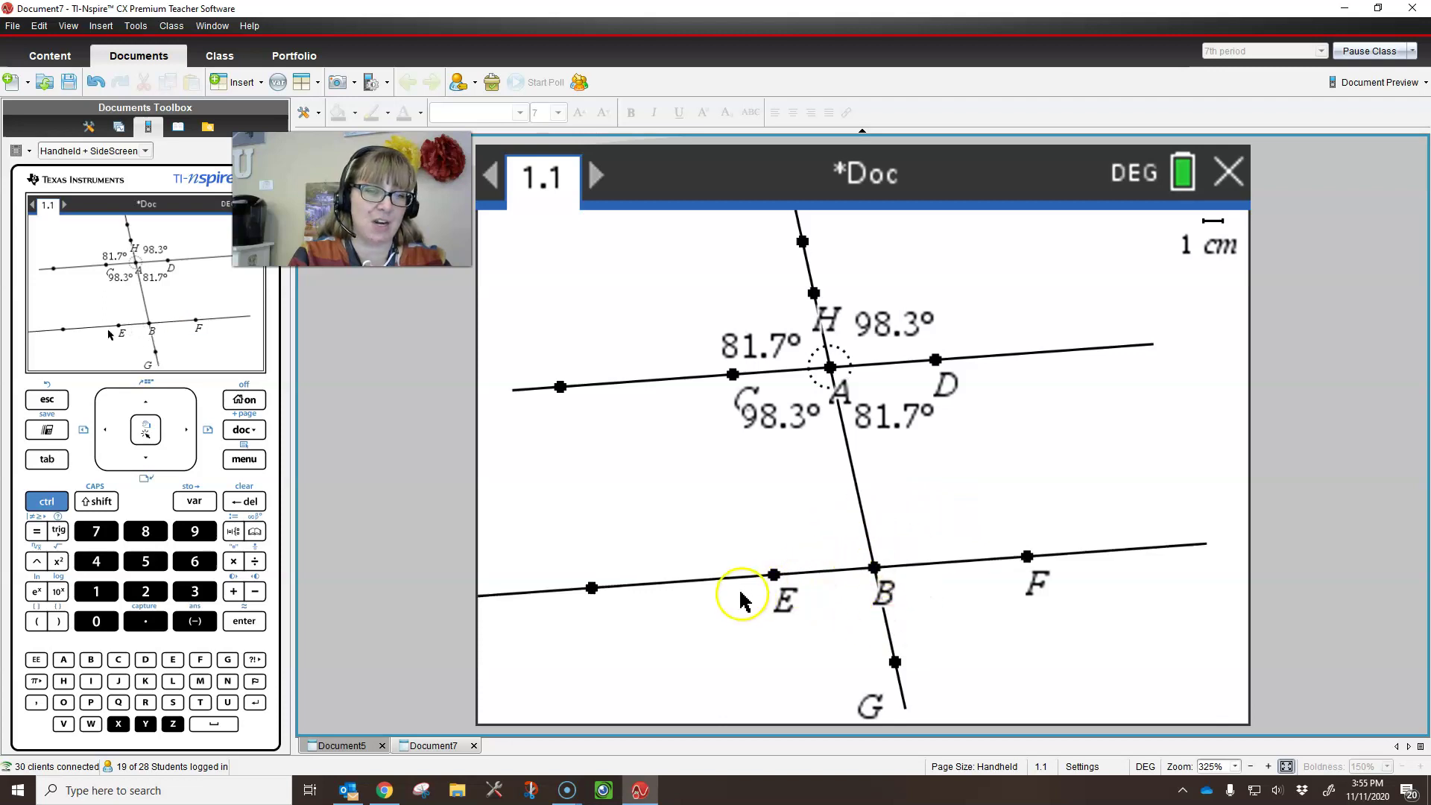
Step: Measure angle FBG below the lower line by selecting points F, B and G with the Angle tool
click(243, 459)
mouse_move(629, 437)
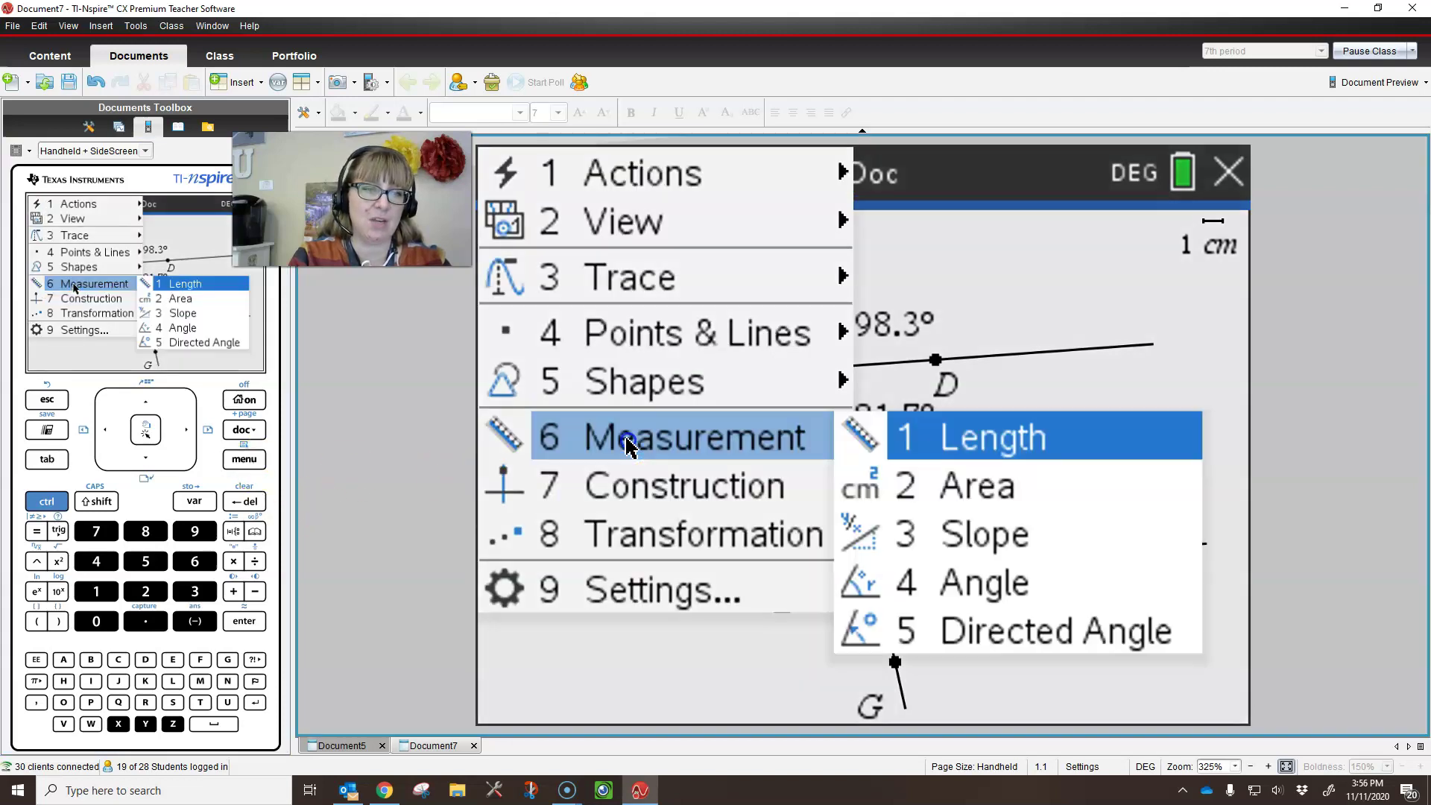
click(976, 584)
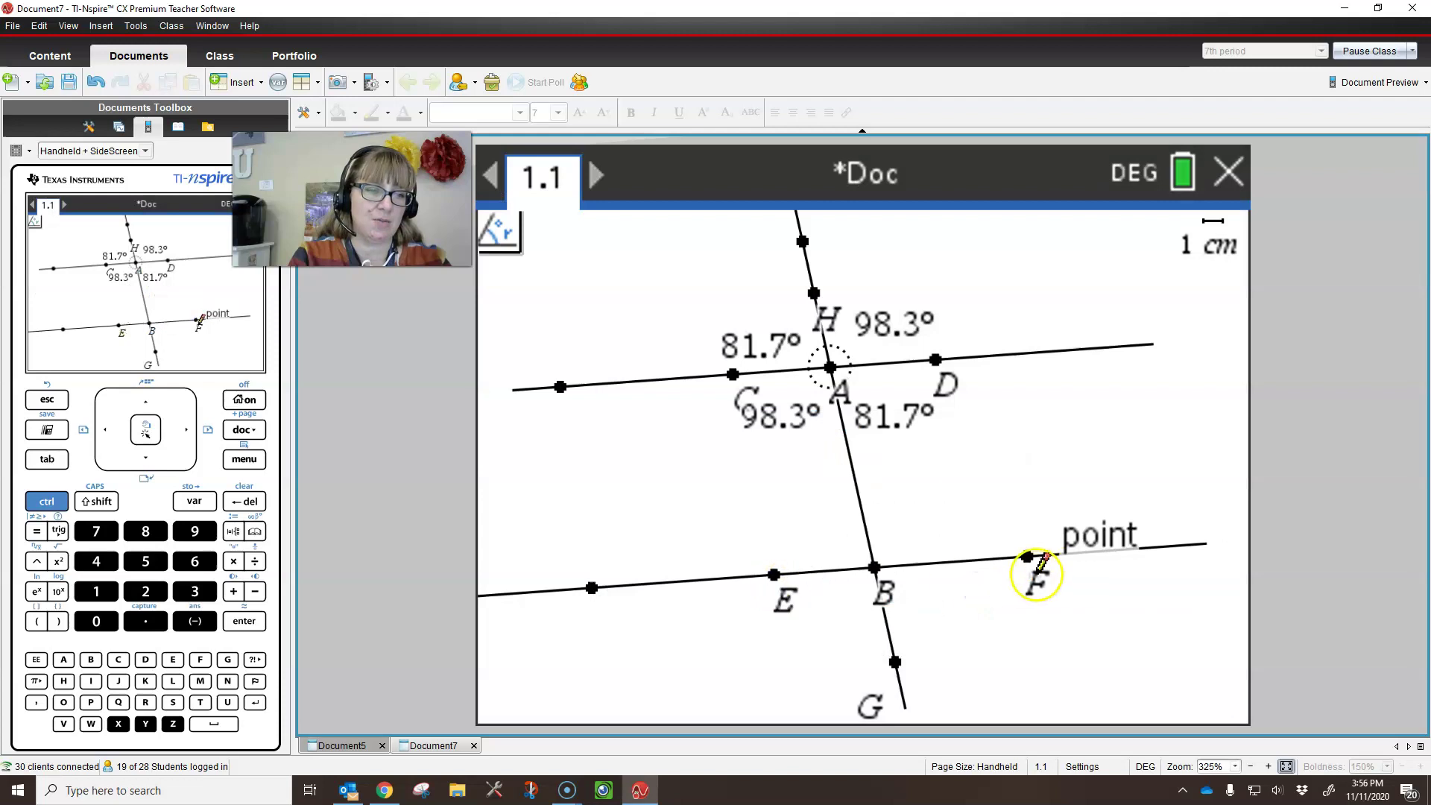
click(1027, 559)
click(876, 570)
click(894, 663)
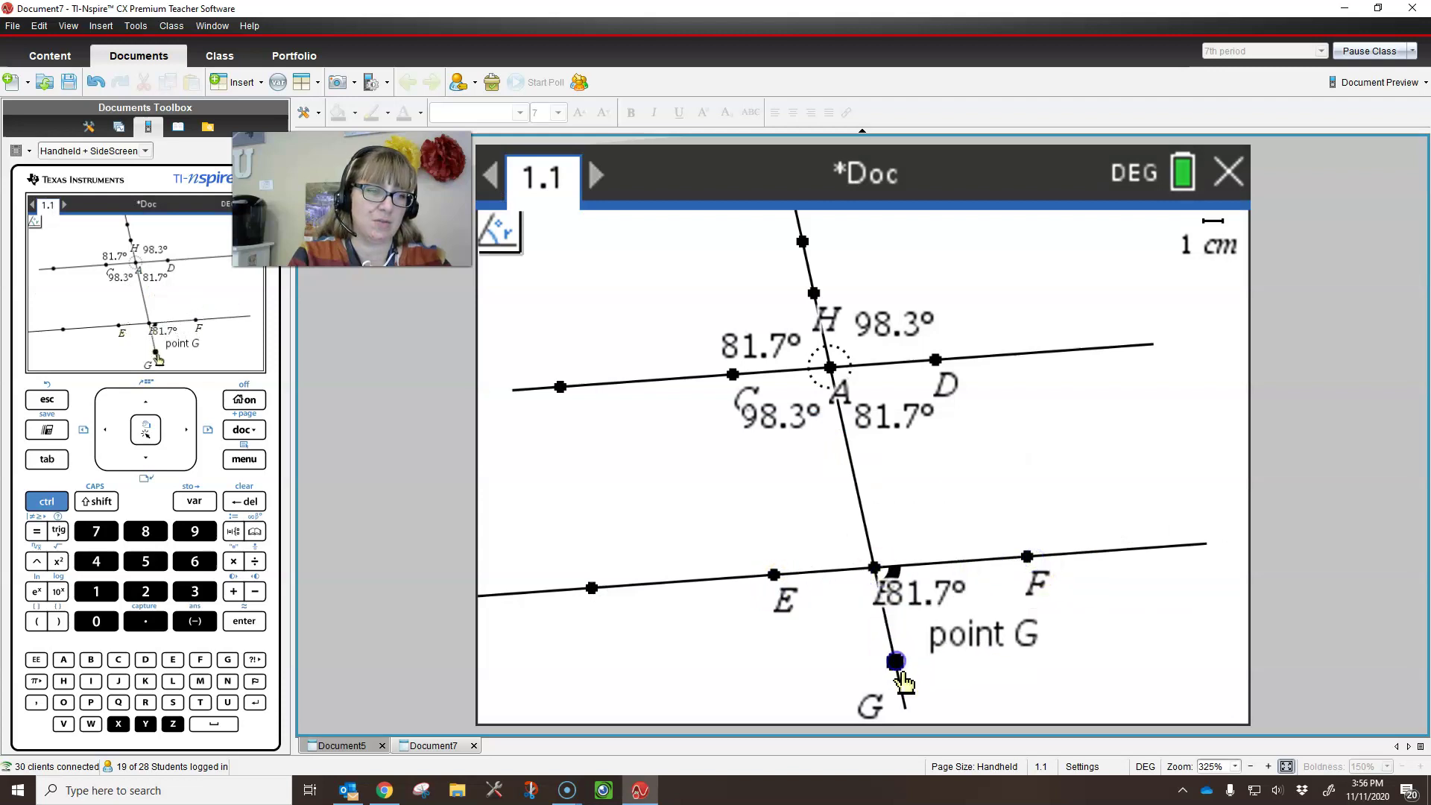
Step: Measure angle GBE, and separate the two overlapping values below B so each sits on its own side of the transversal
click(774, 574)
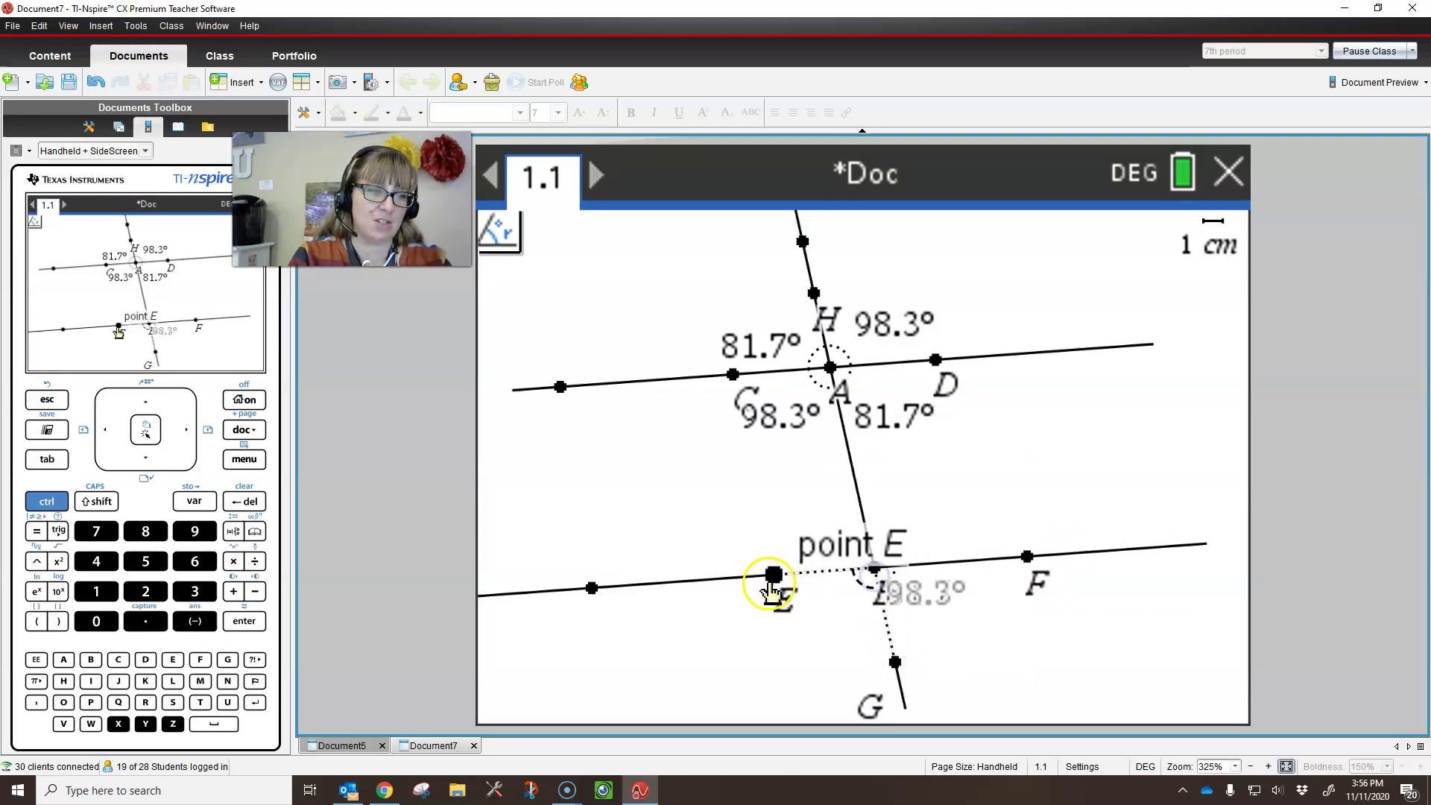
click(42, 412)
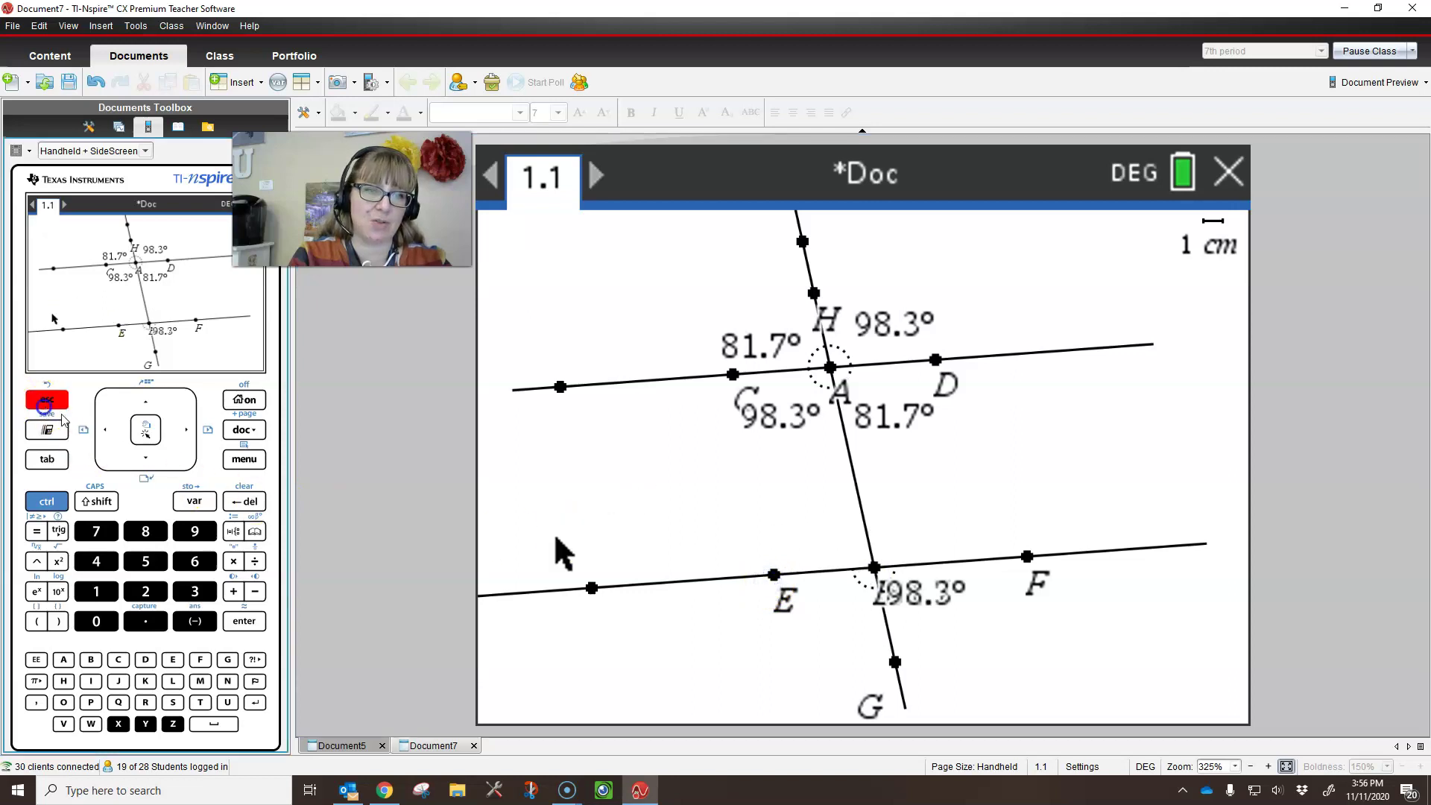
drag(913, 592, 955, 615)
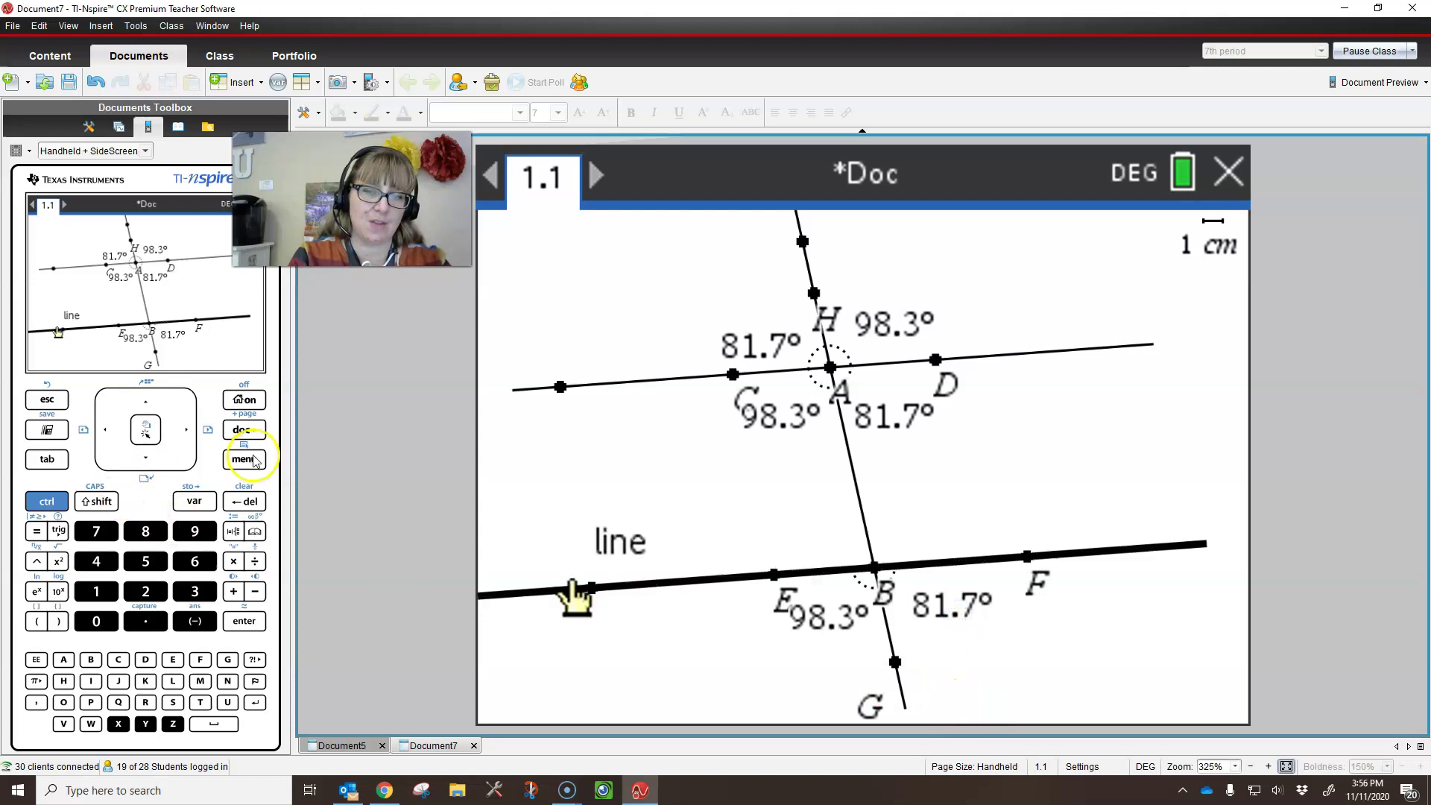
Step: Measure angle EBA above the lower line by selecting points E, B and A with the Angle tool
key(ctrl+m)
mouse_move(622, 447)
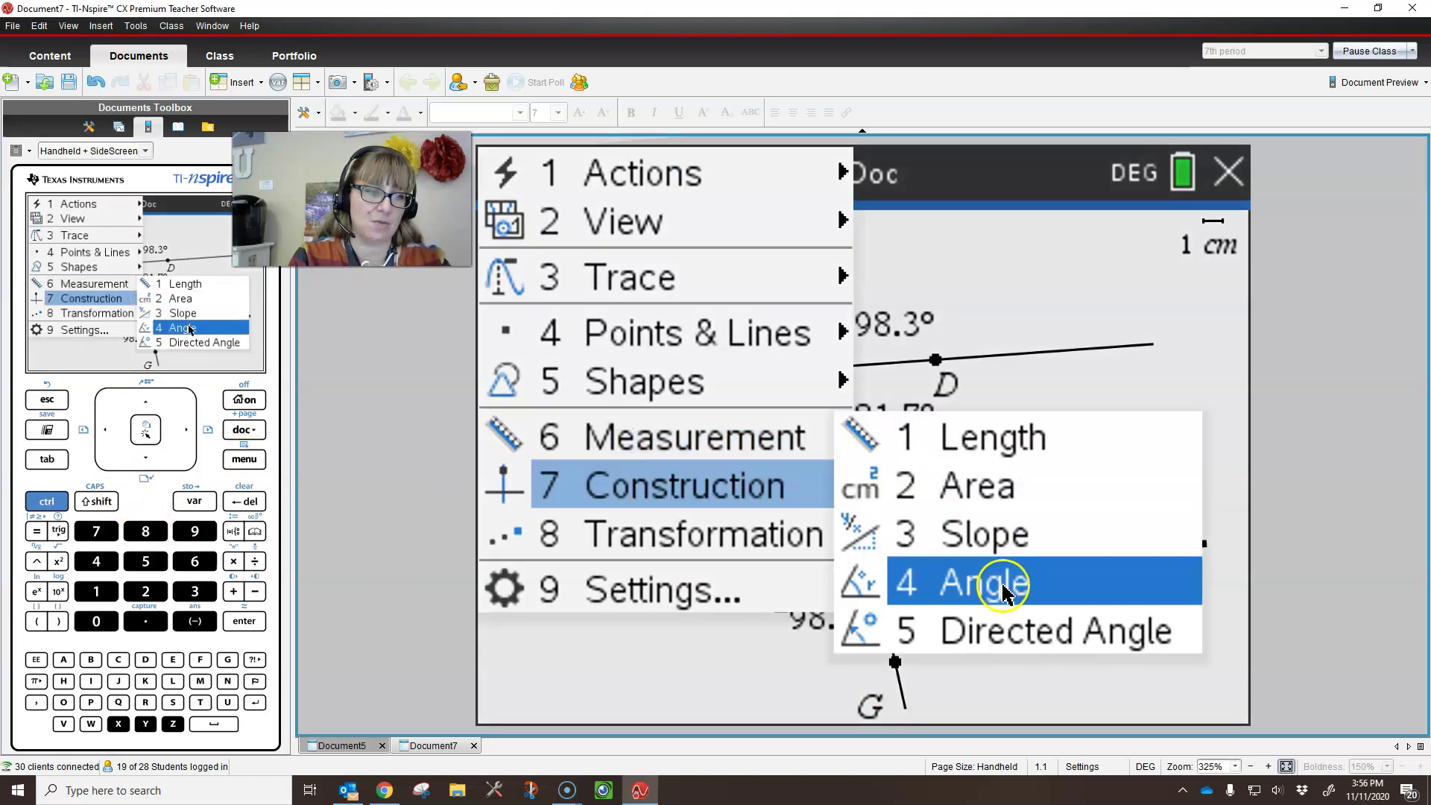
click(968, 582)
click(773, 574)
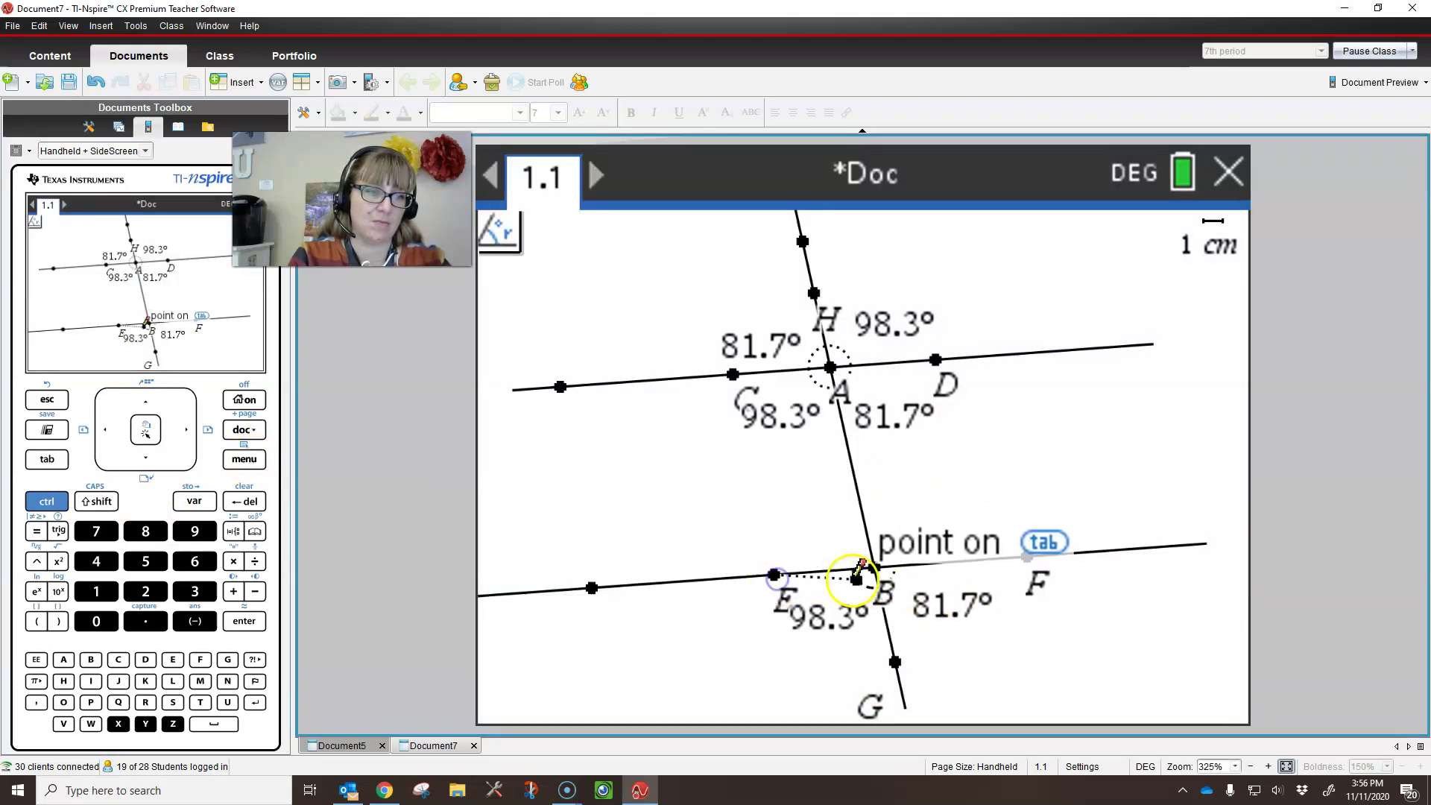
click(873, 569)
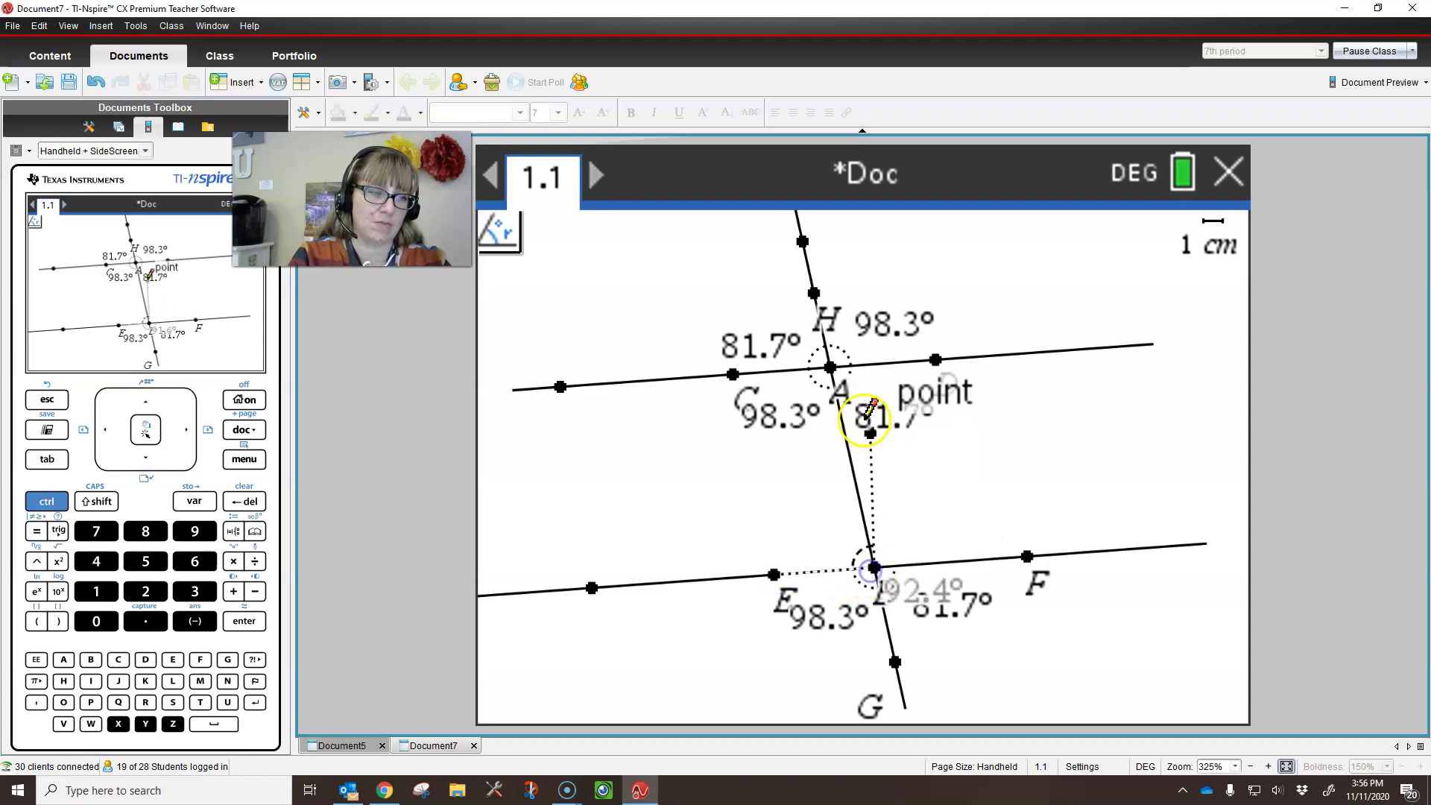
click(829, 368)
Step: Measure angle ABF above the lower line by selecting points A, B and F
click(830, 368)
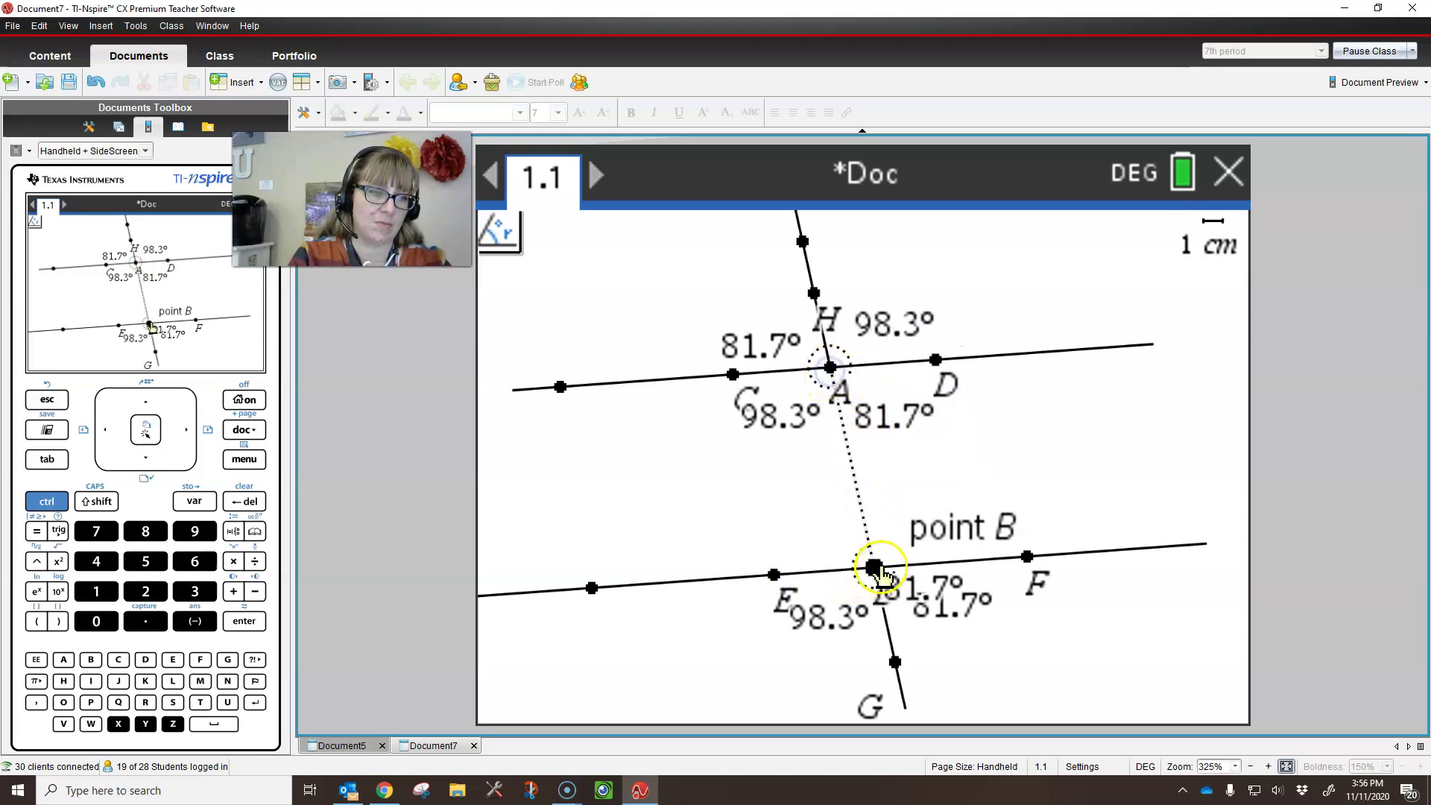
click(874, 568)
click(1028, 558)
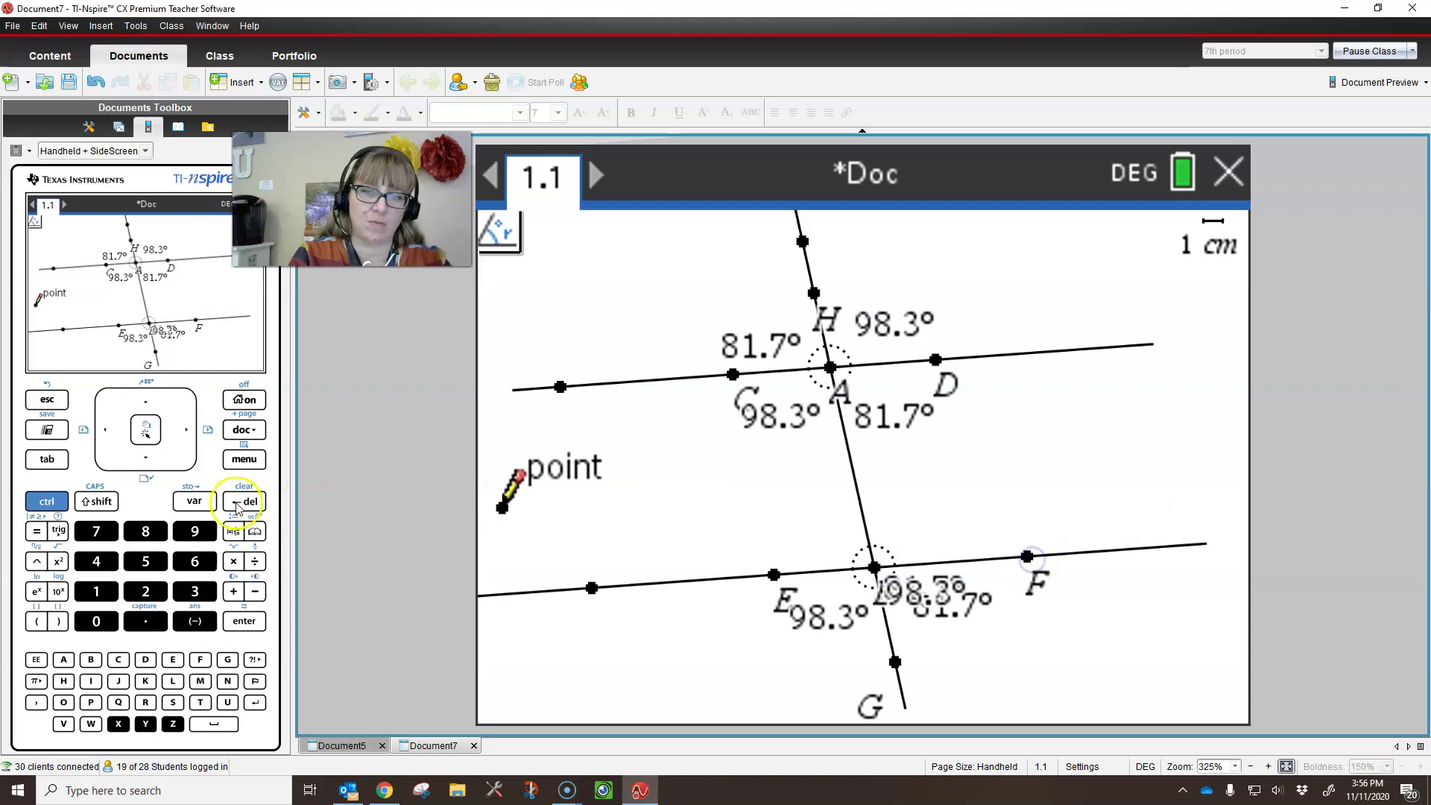
Step: Exit the Angle tool and separate the values above B, placing ABF's value right of the transversal and EBA's value left of it
click(47, 400)
drag(896, 584, 927, 527)
click(918, 581)
drag(918, 582, 790, 537)
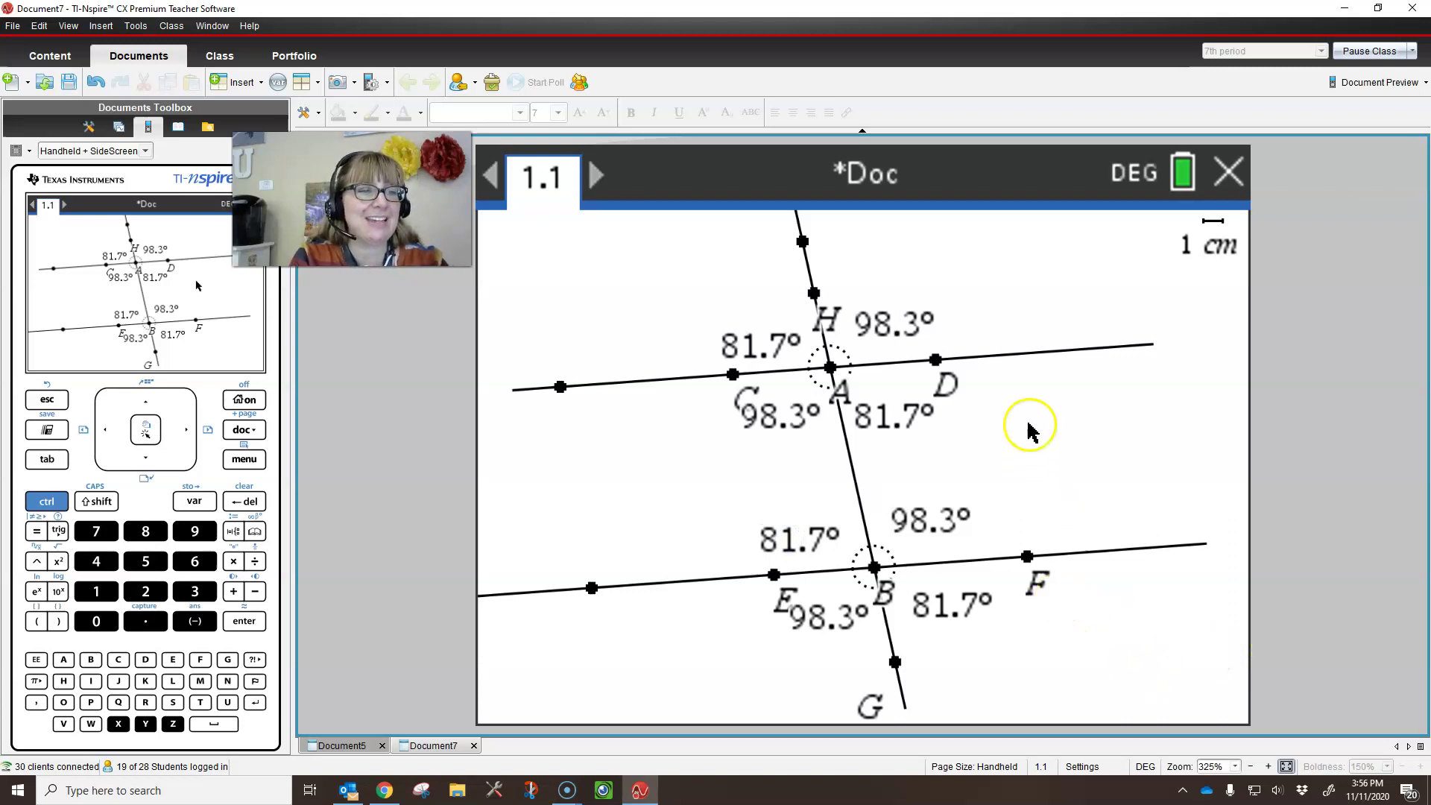
Step: Tilt the transversal and the parallel lines to change the angles, and reposition the angle values around B
click(936, 631)
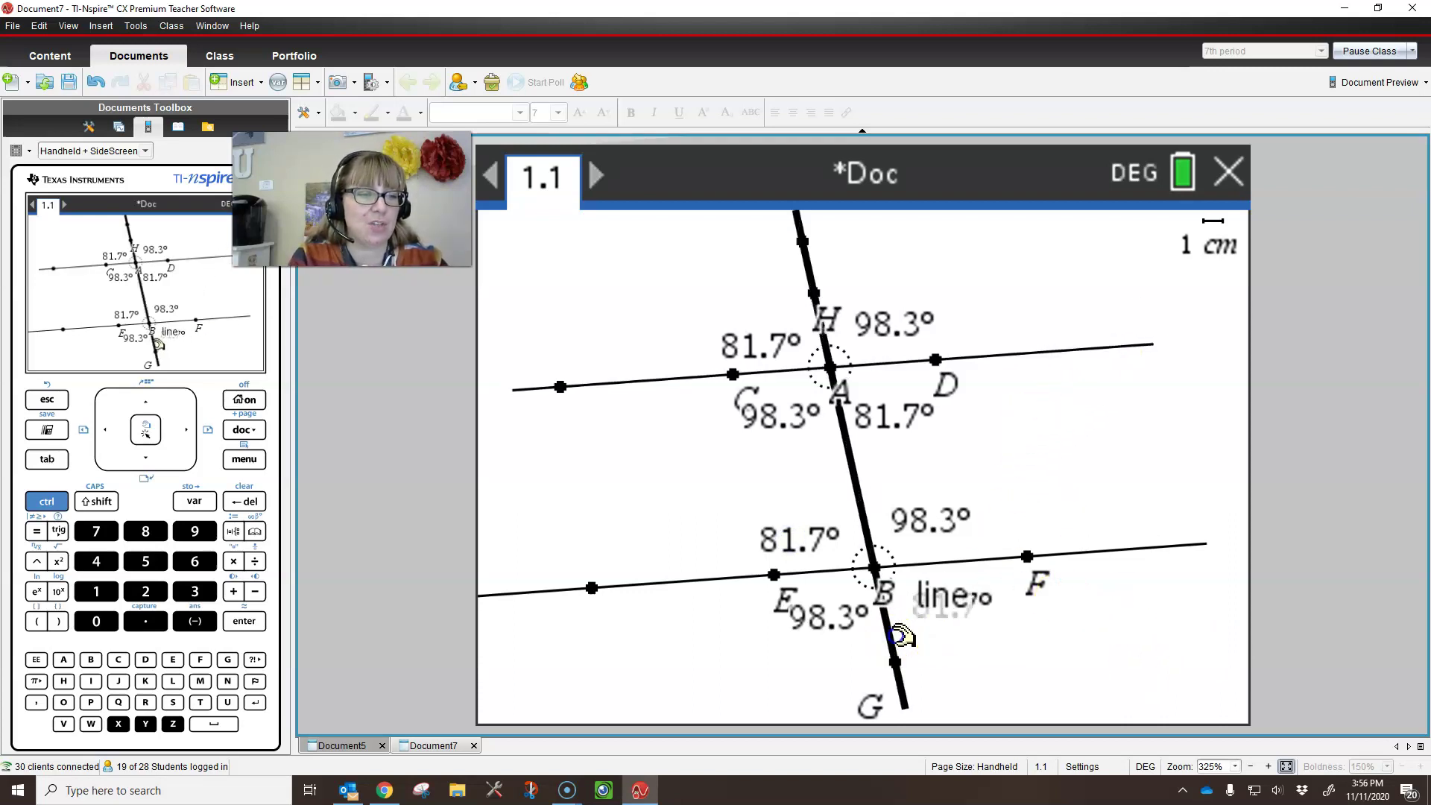
mouse_move(897, 636)
mouse_down()
mouse_move(936, 631)
mouse_move(875, 633)
mouse_up()
drag(1125, 344, 1147, 325)
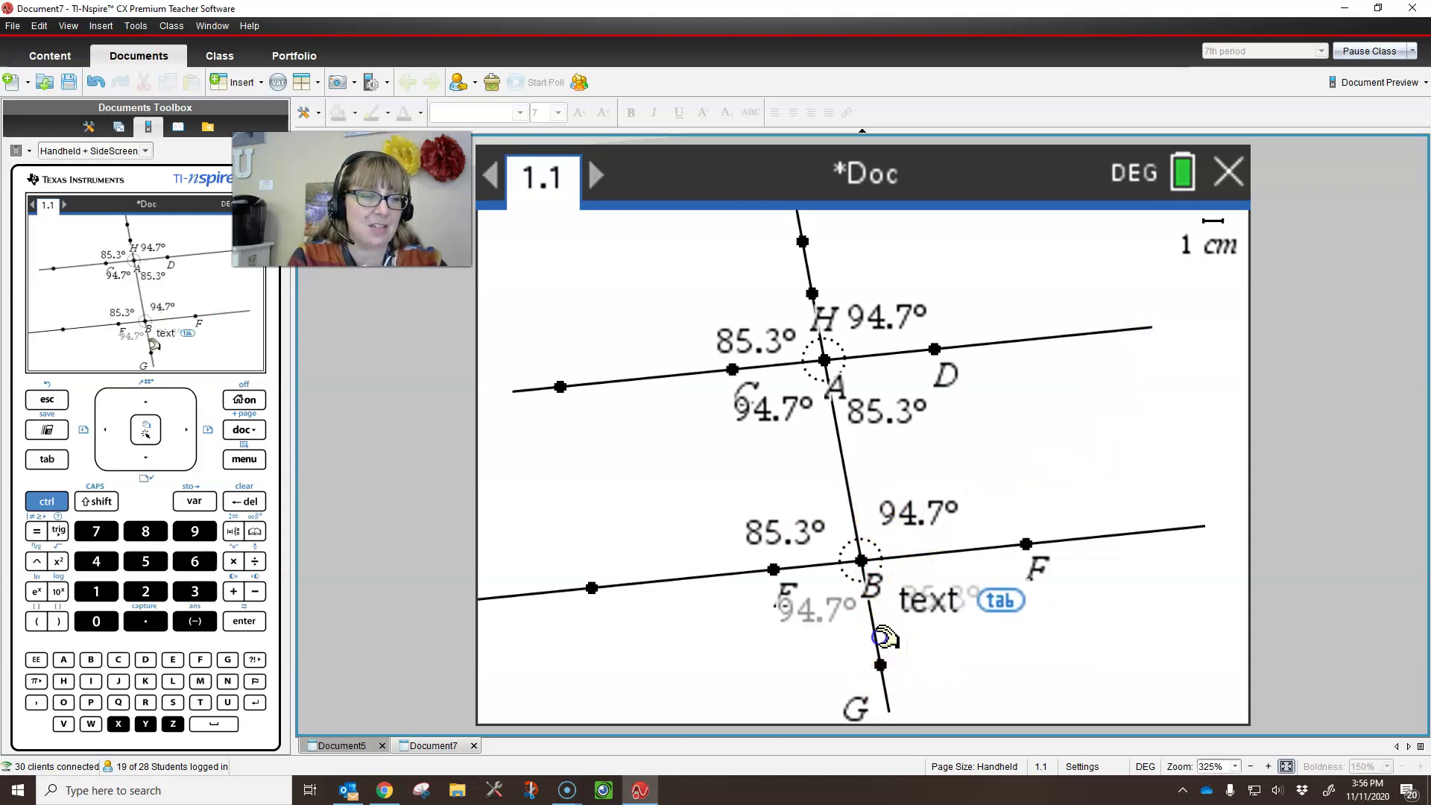
drag(888, 635, 780, 600)
drag(894, 645, 959, 627)
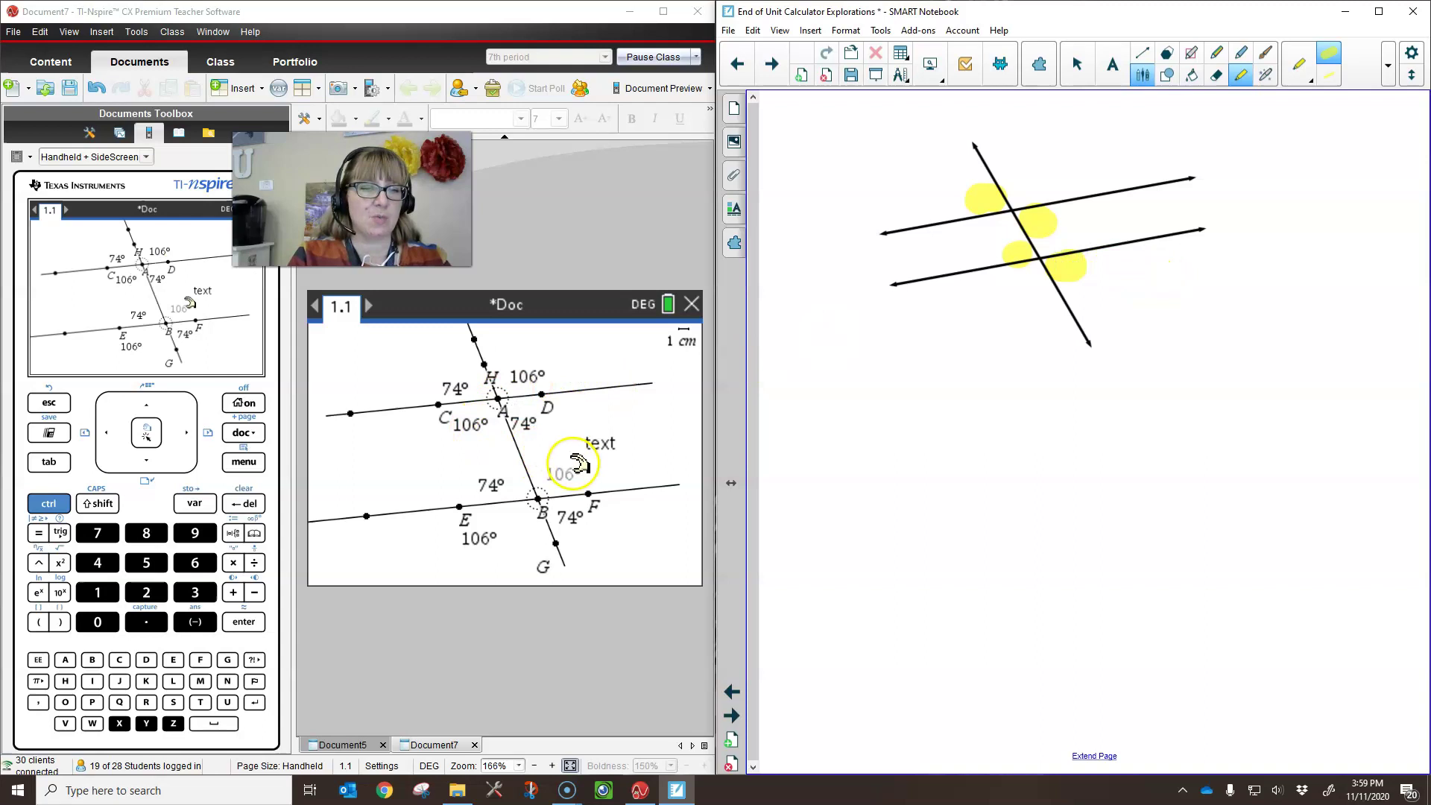
Step: In SMART Notebook, highlight in light blue the four unmarked angles at the two intersections
click(1387, 65)
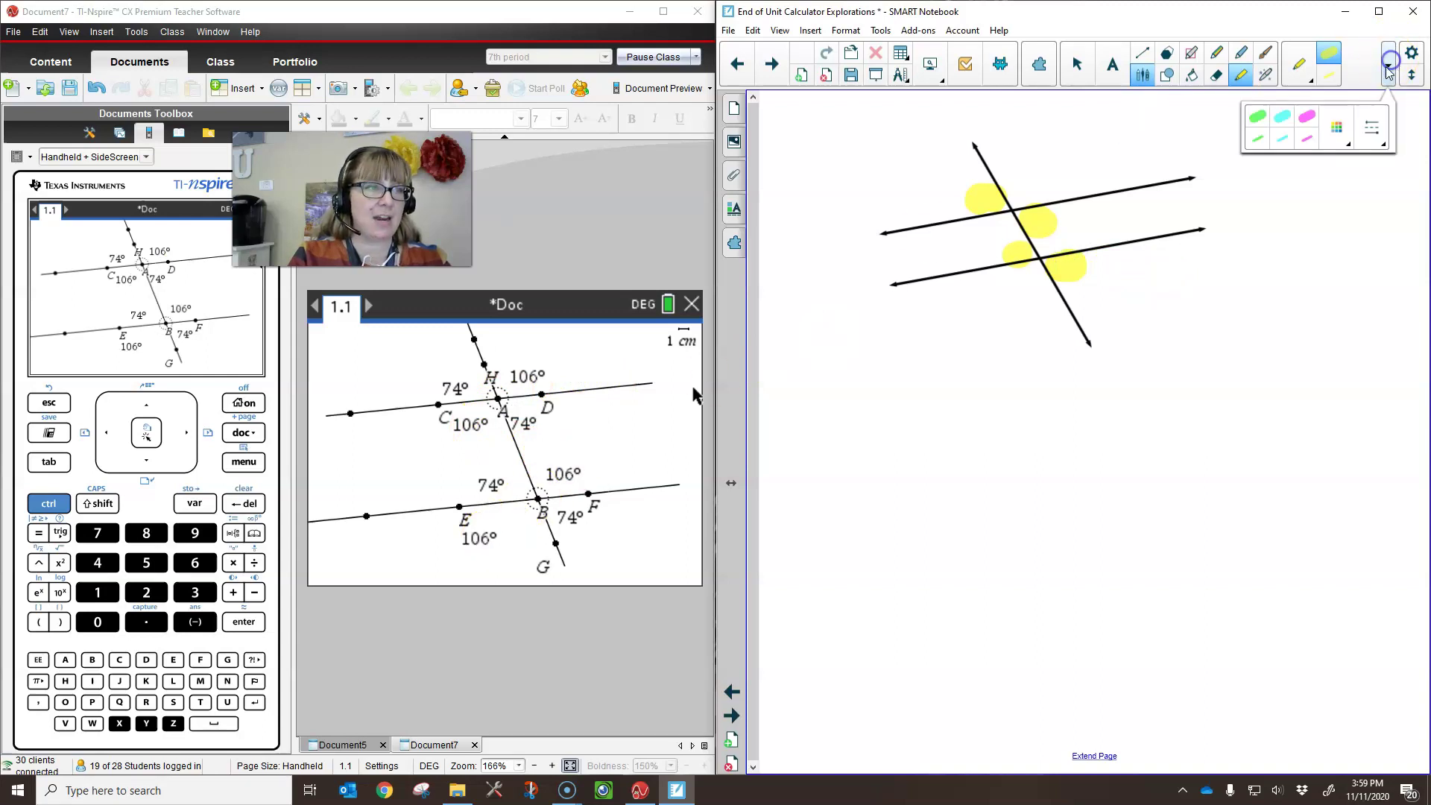
click(1281, 117)
click(1018, 191)
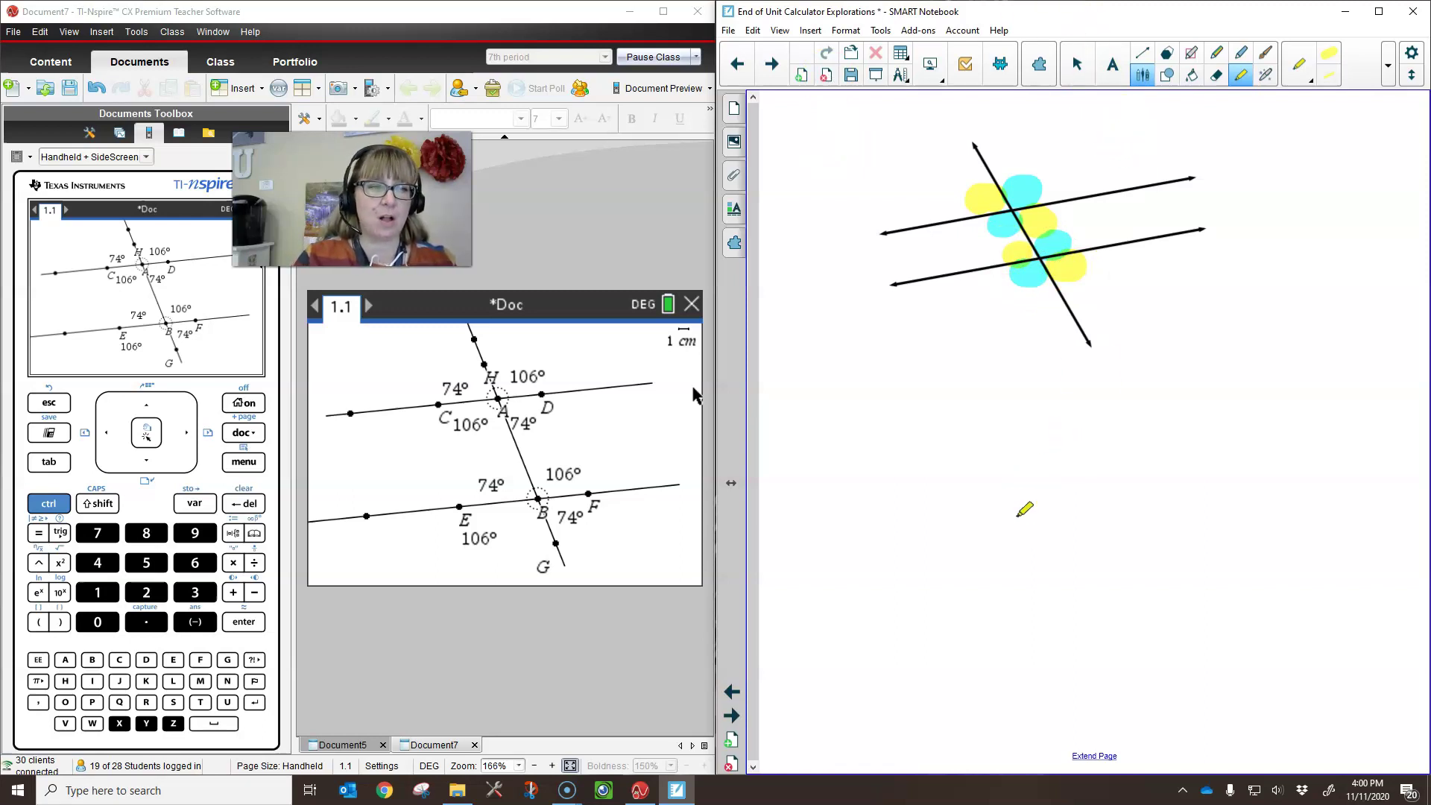
Step: Mark the two yellow vertical angles at the upper intersection with red pen arcs
click(1240, 52)
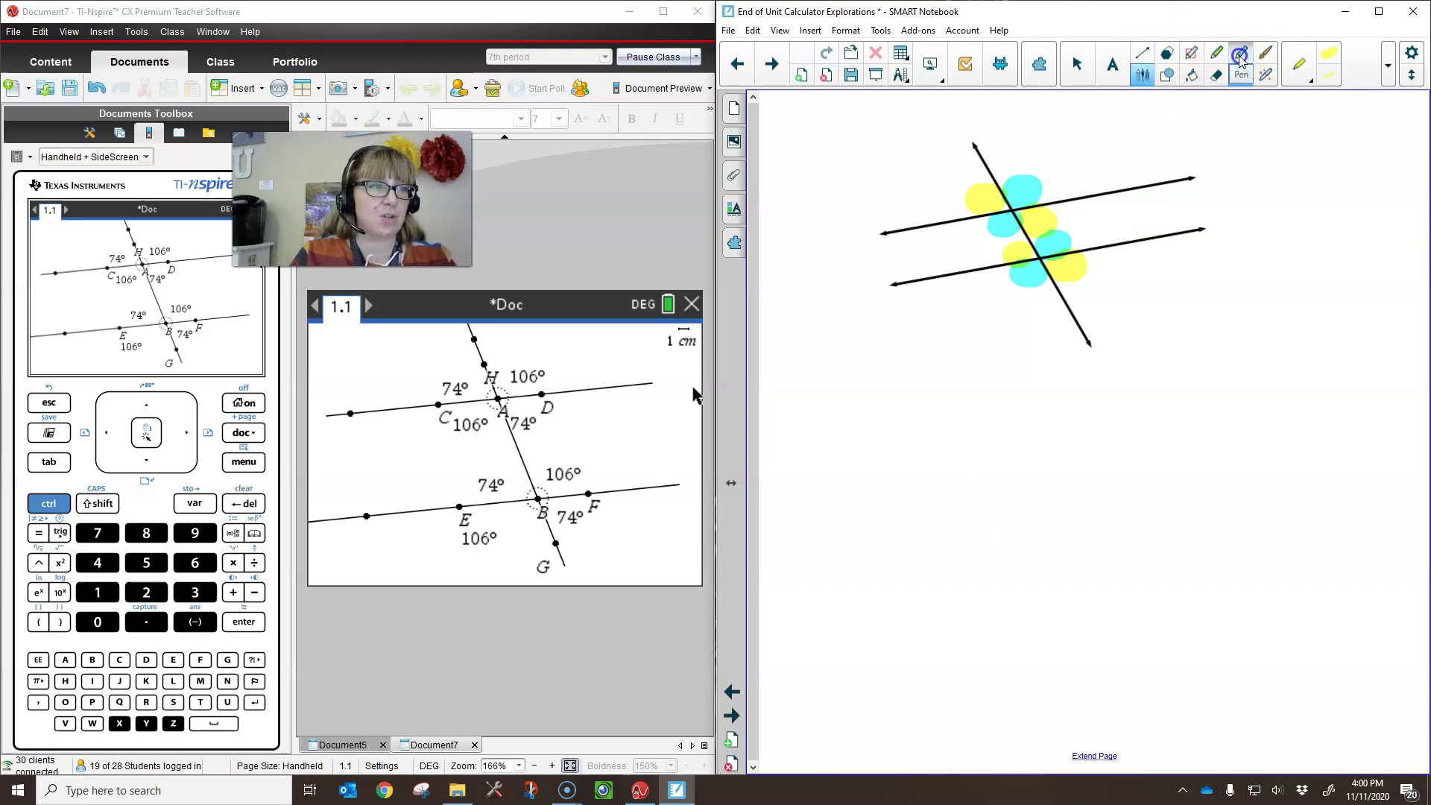
click(1309, 80)
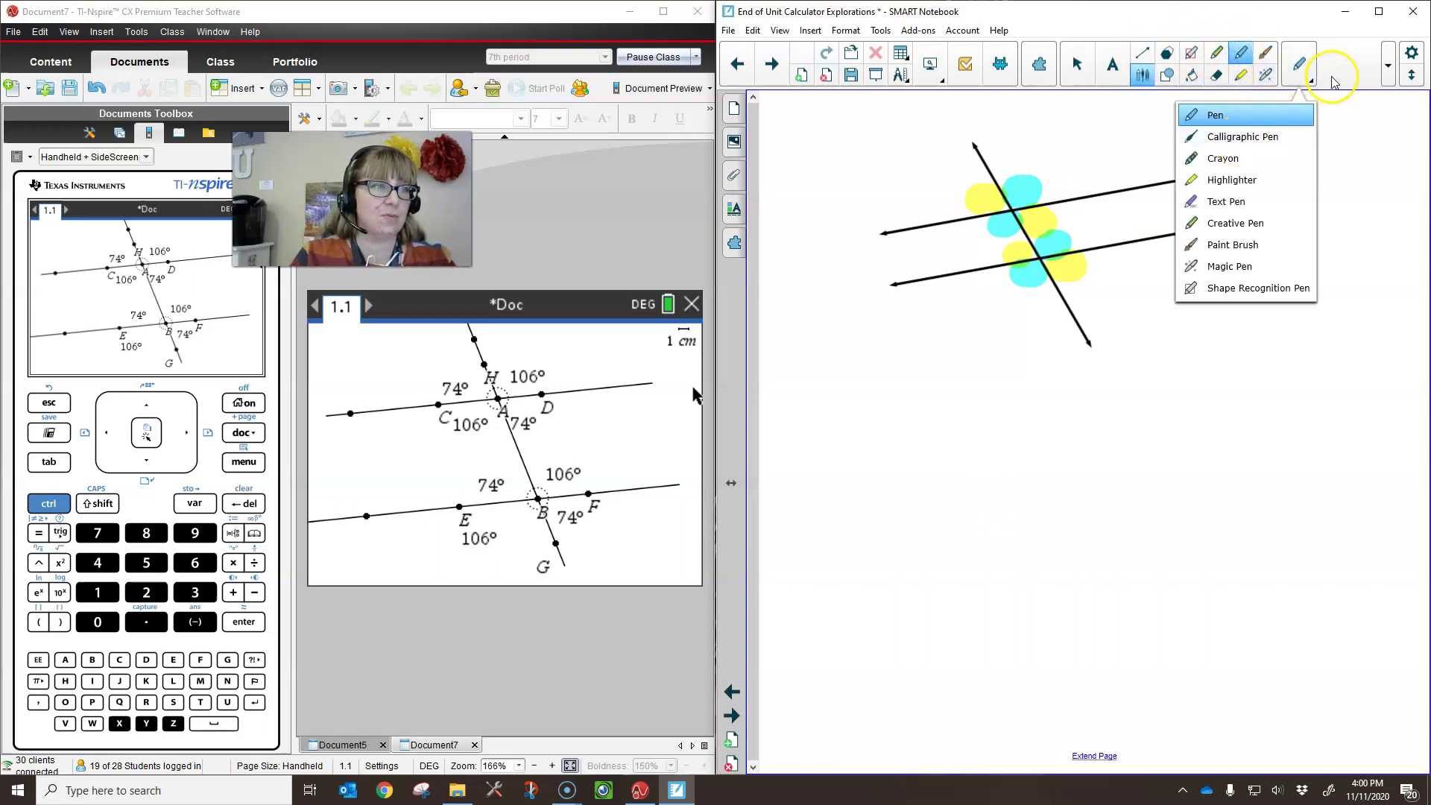
click(1388, 65)
click(1223, 115)
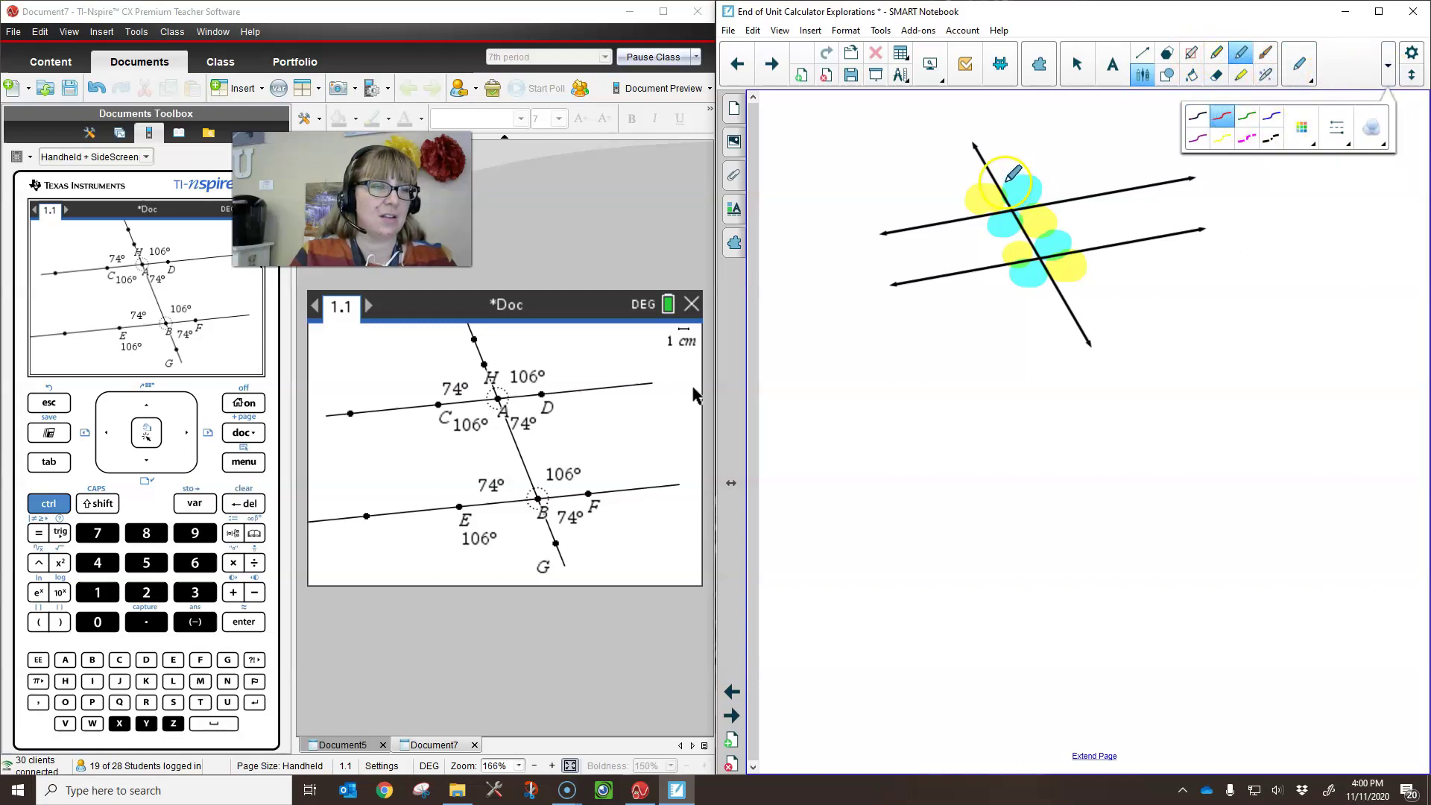
click(997, 181)
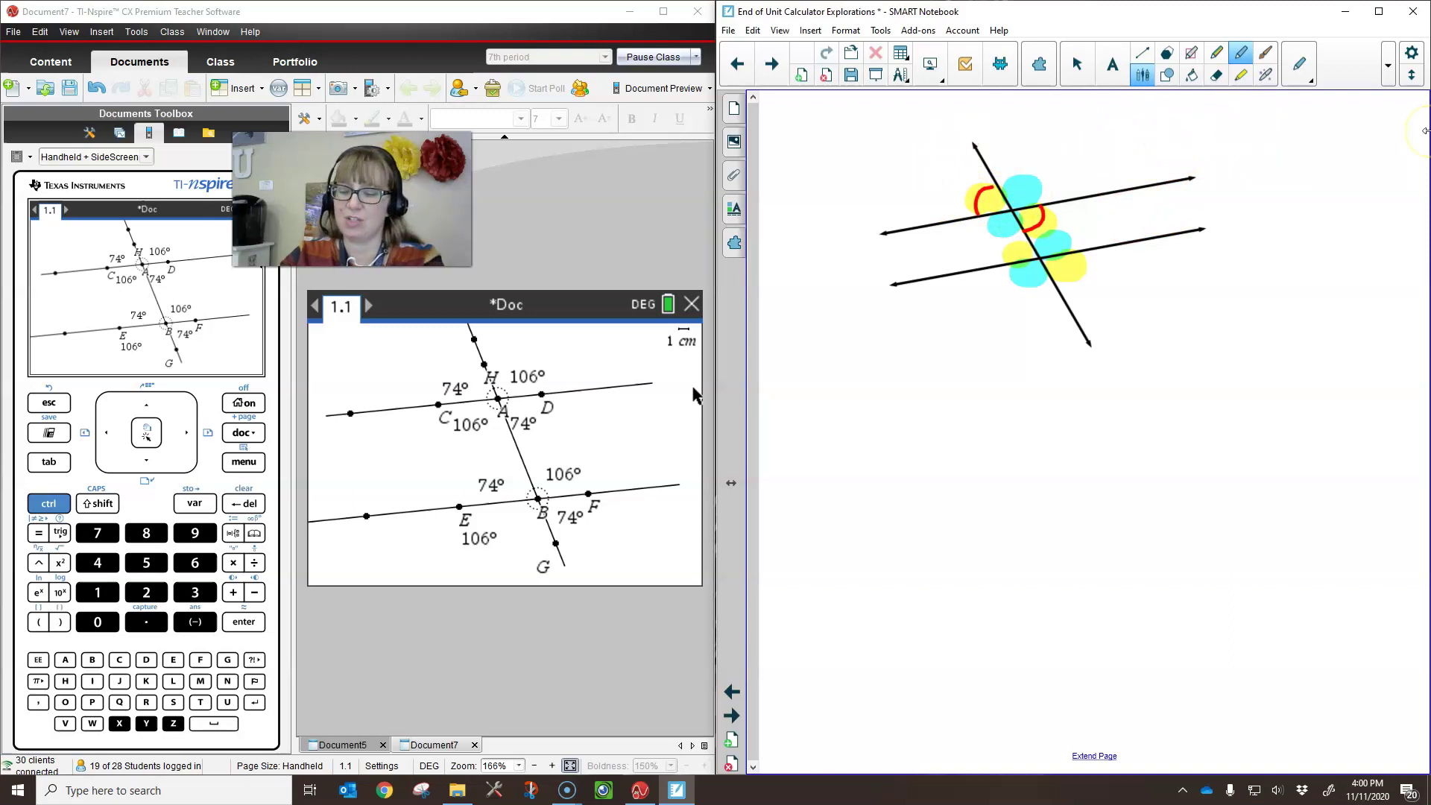
text(Ver)
key(BackSpace)
key(BackSpace)
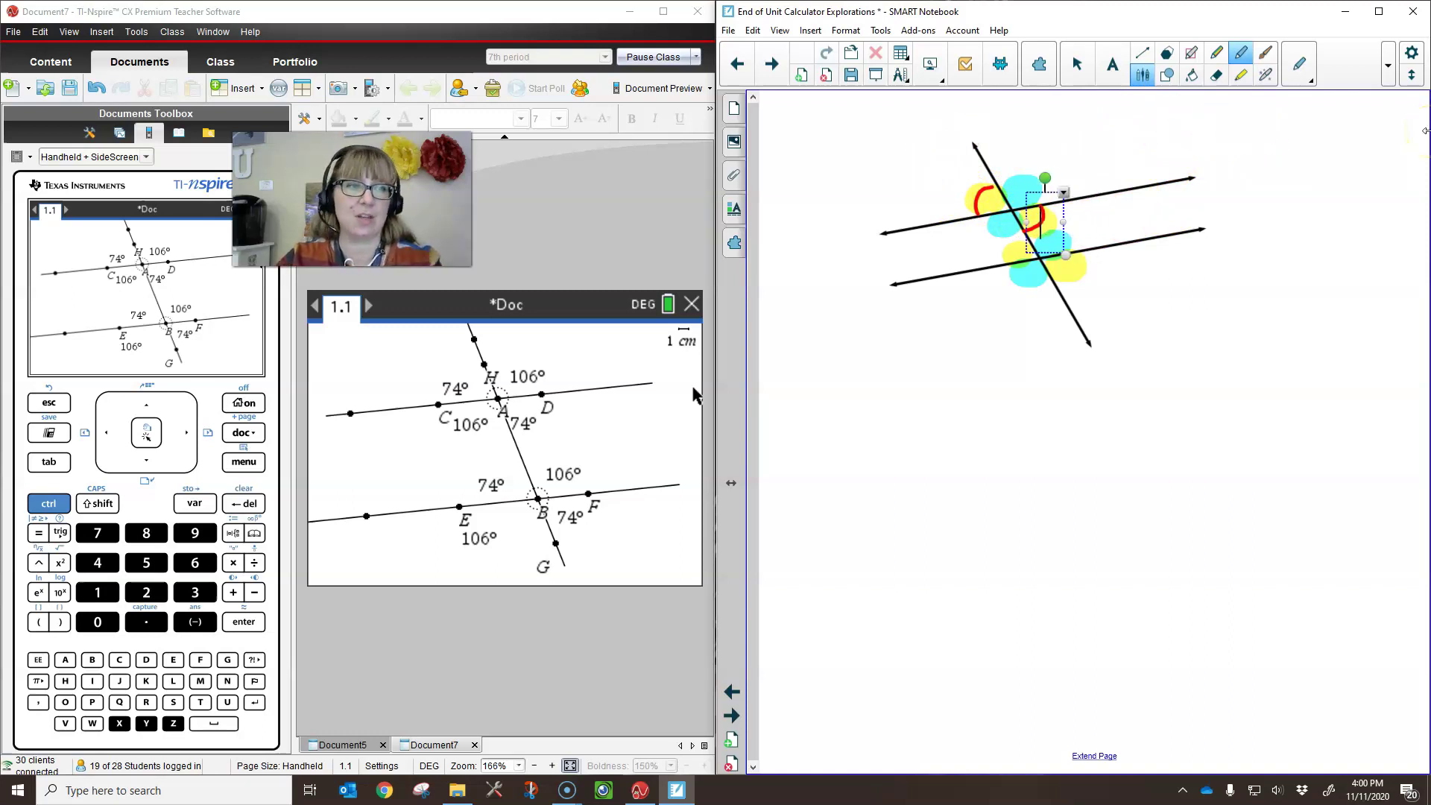
Step: Add the text label "Vertical Angles" beside the upper end of the diagram
click(1076, 63)
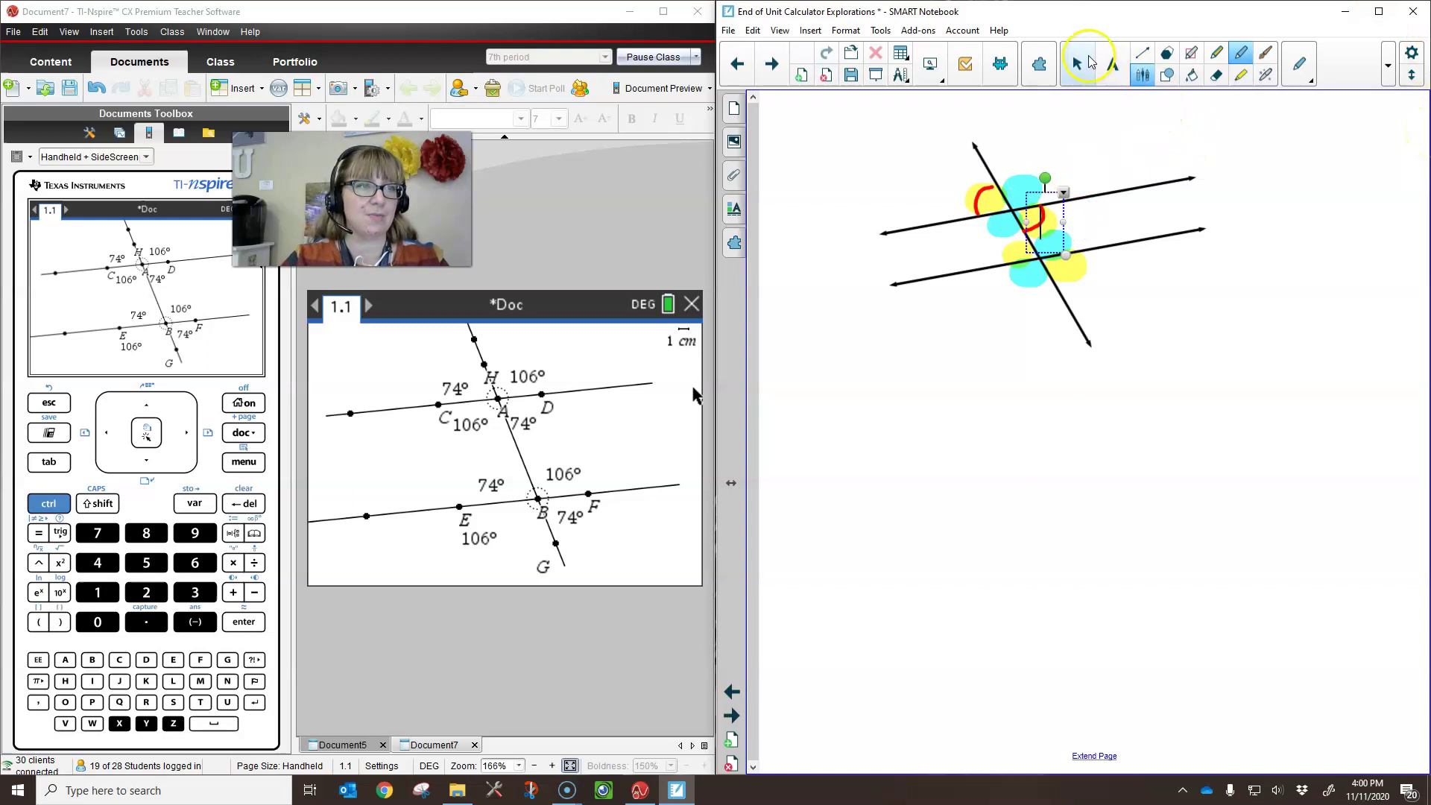
click(1156, 128)
text(Vertical Angles)
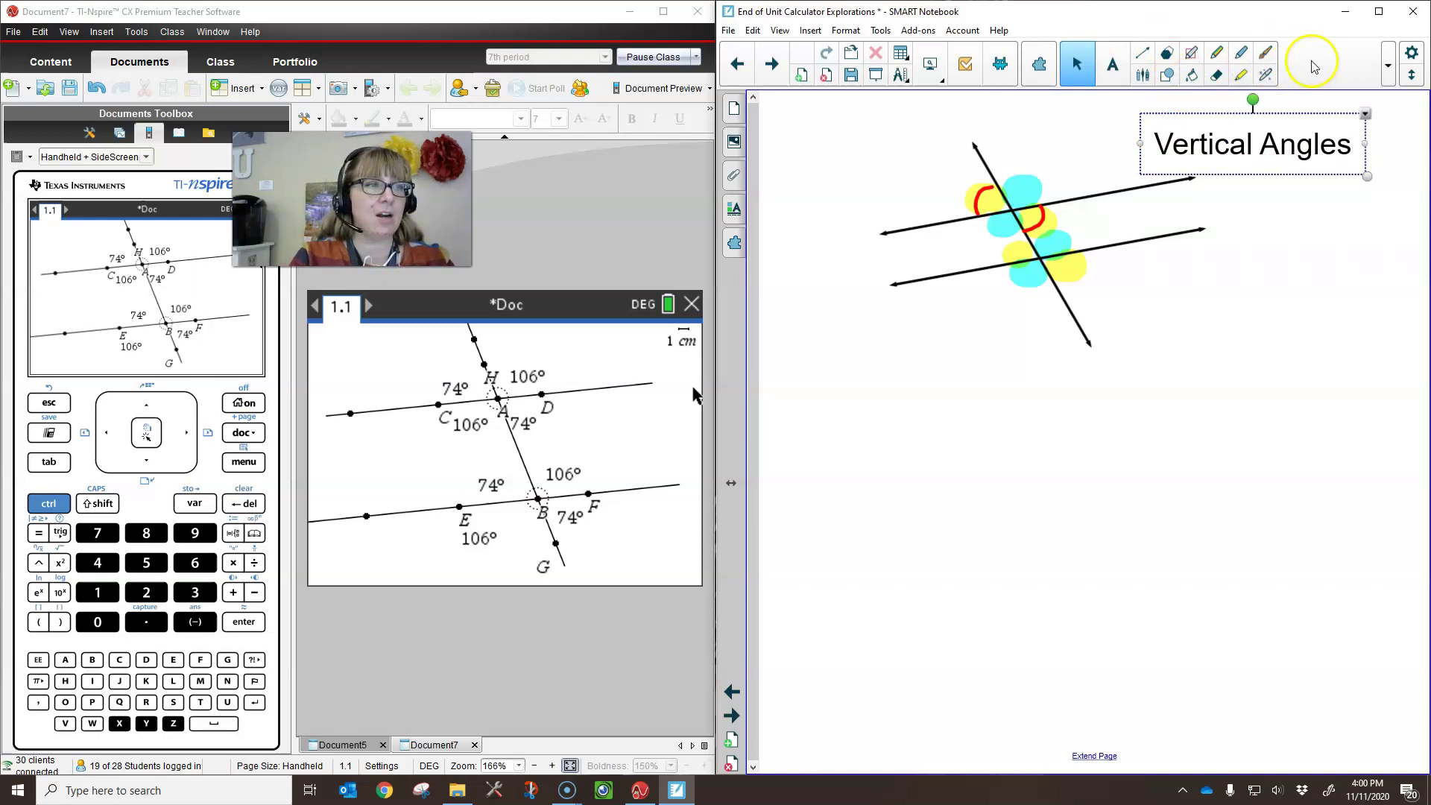
Step: Underline "Vertical Angles" in red, and mark the upper-right angle at each intersection with purple arcs linked by an arrow
click(1389, 67)
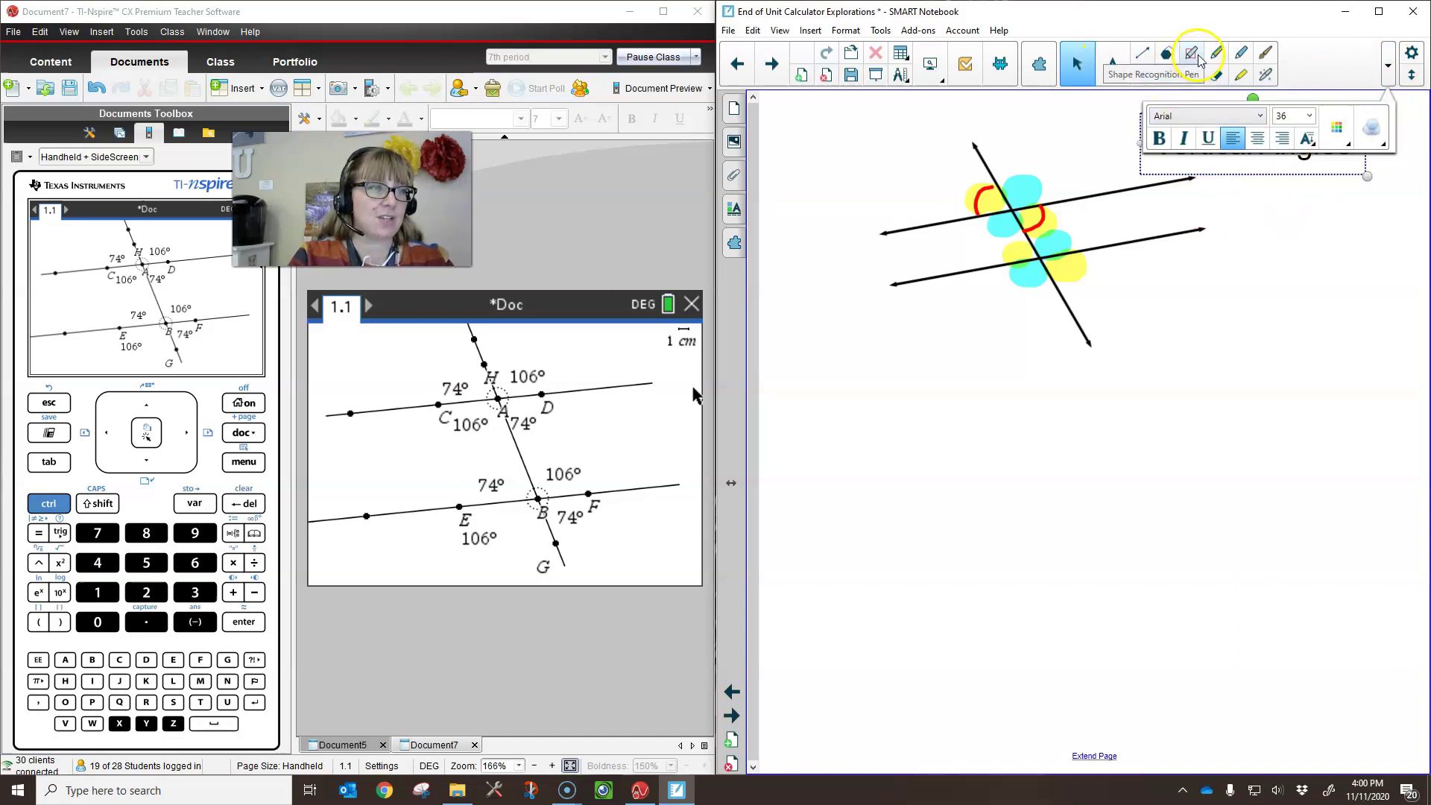
click(1240, 53)
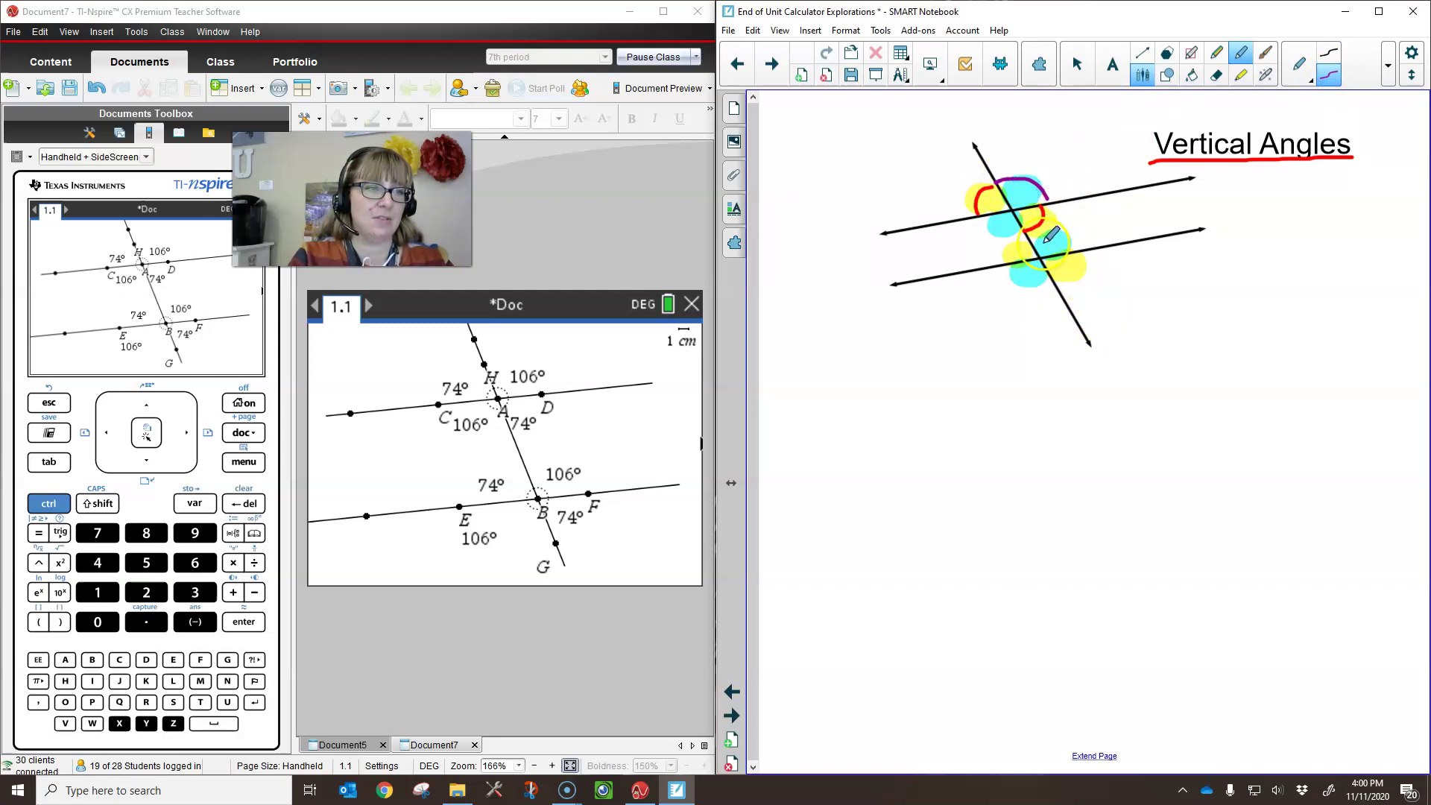
drag(1080, 248, 1082, 249)
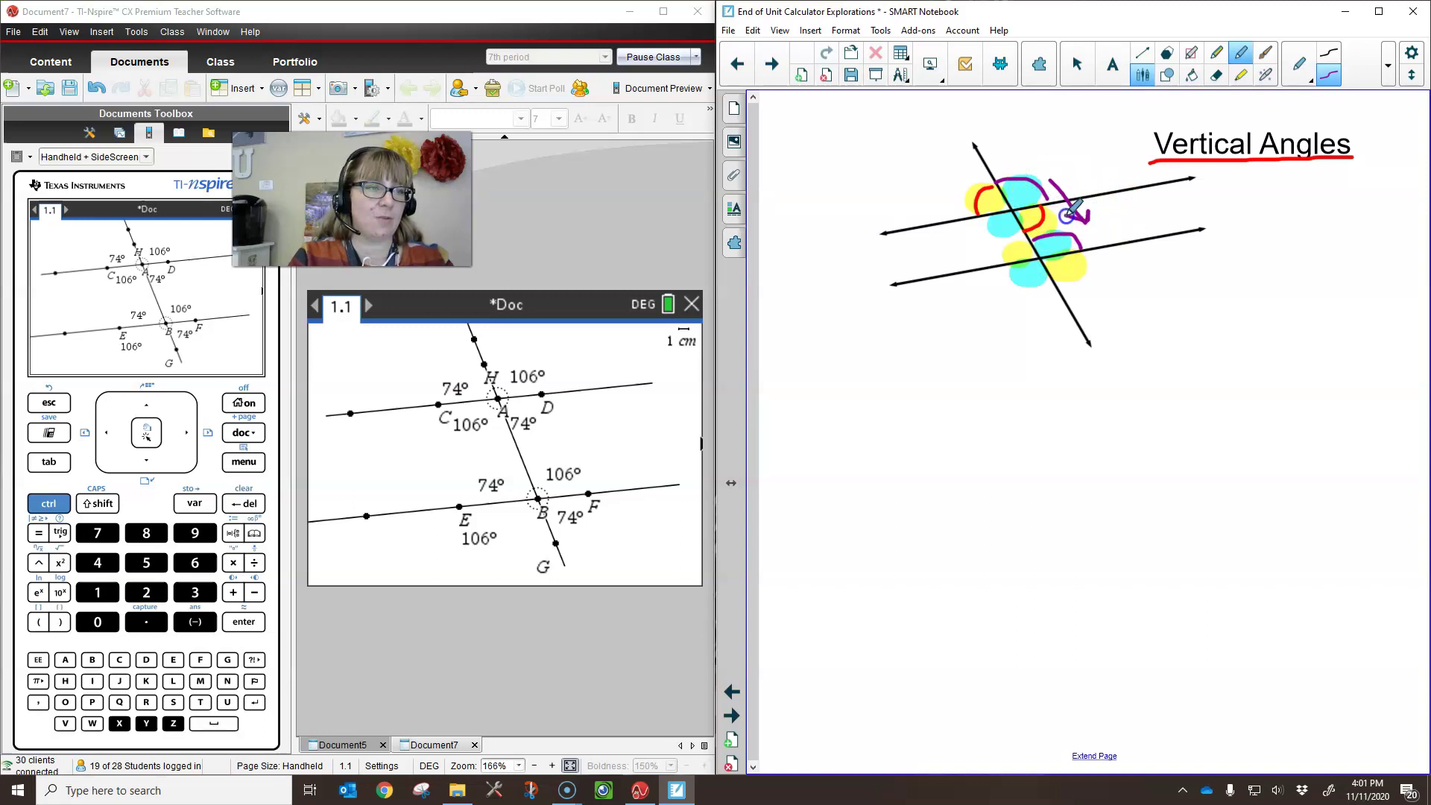
Step: Add the label "Corresponding Angles" below the lower line and widen its text box so it fits on one line
click(1112, 64)
click(1148, 291)
text(Cor)
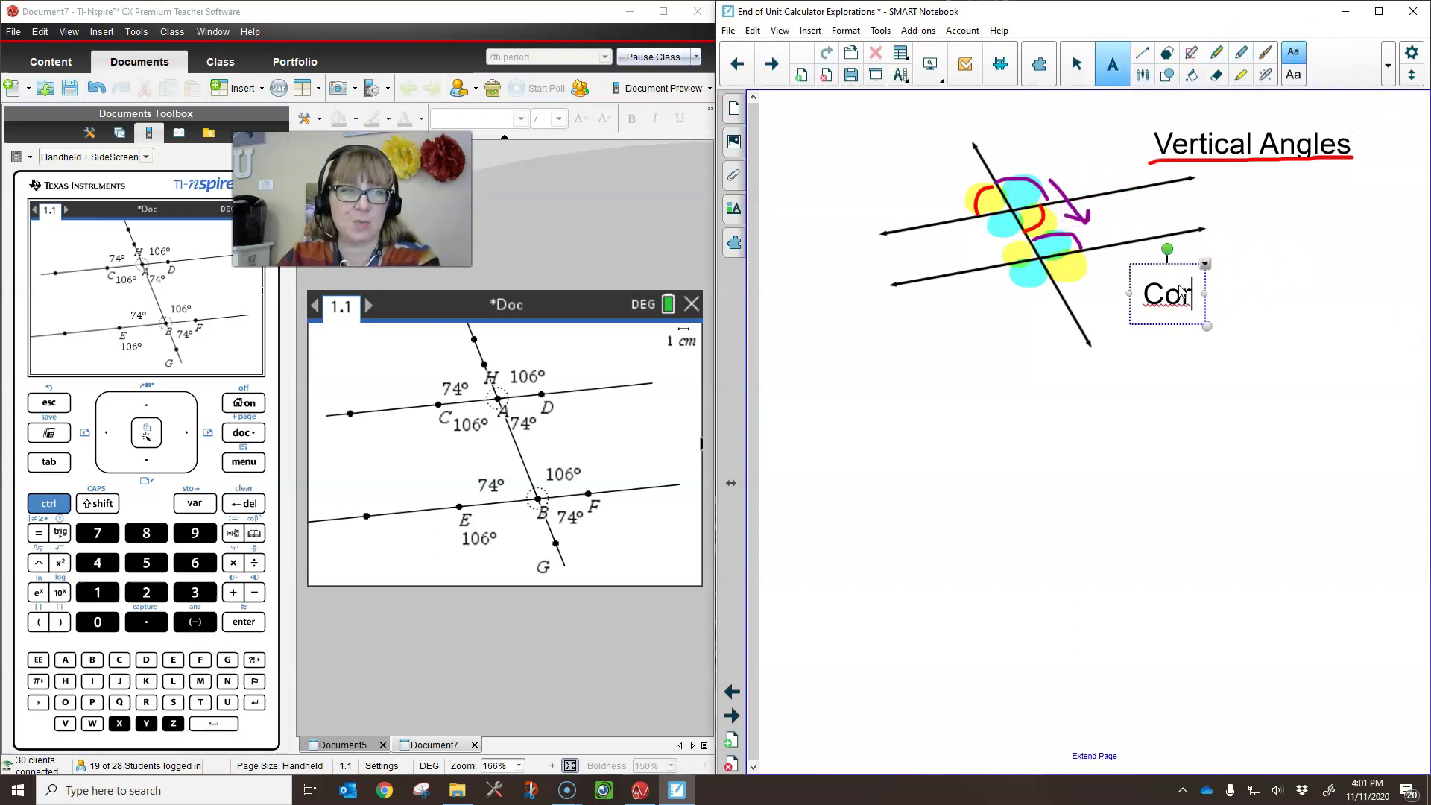
text(responding Angles)
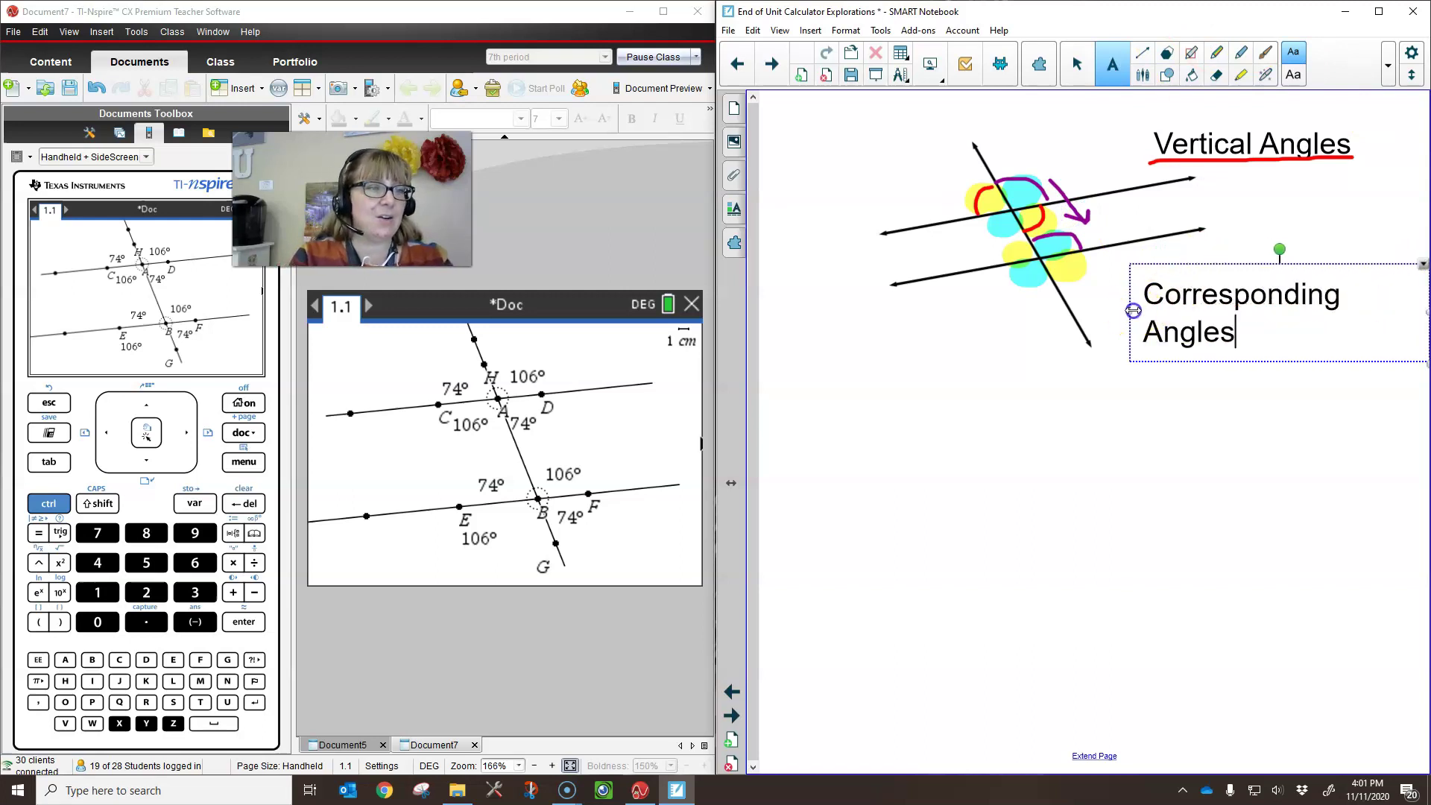
drag(1129, 313, 1096, 313)
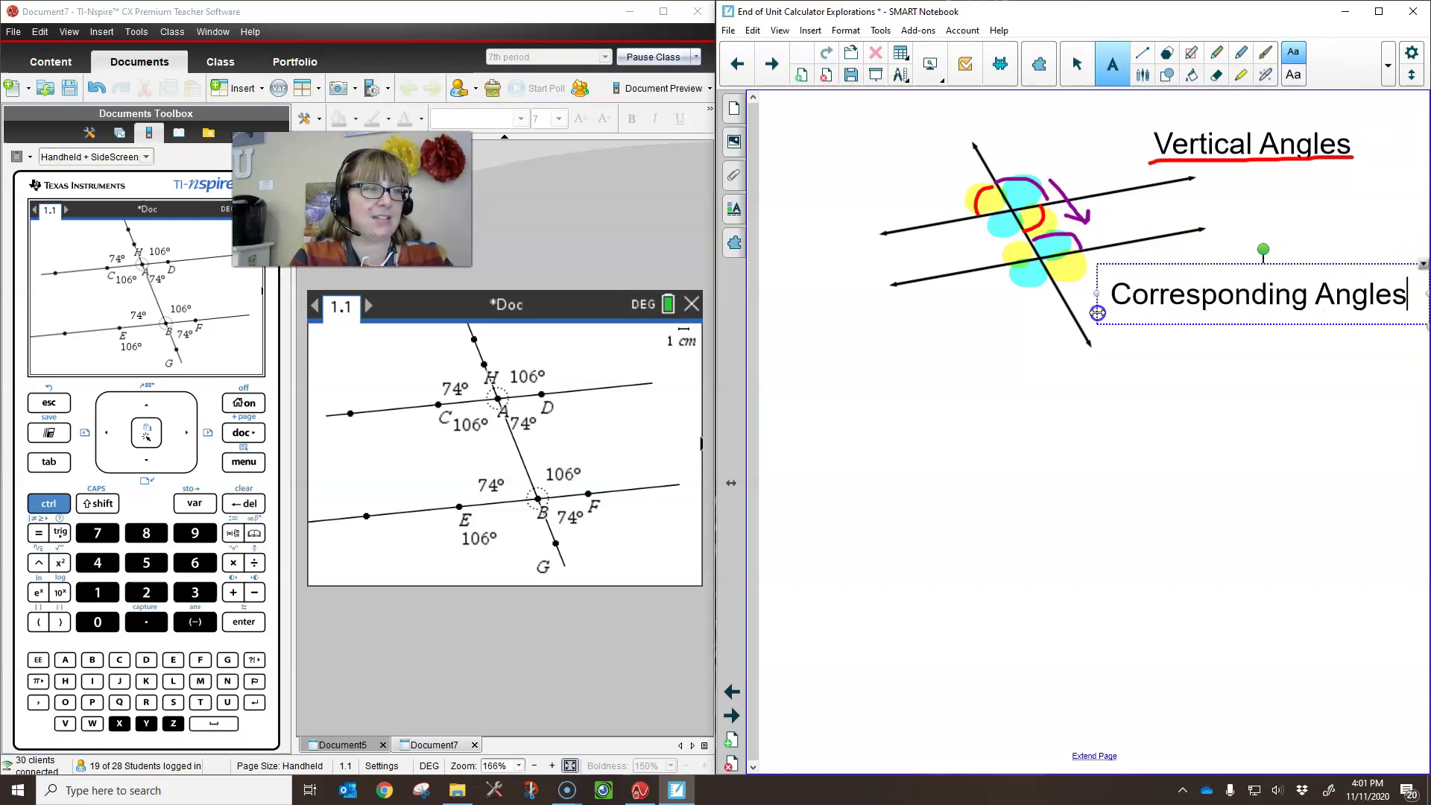
Step: Underline the label "Corresponding Angles" with the purple pen
click(1388, 64)
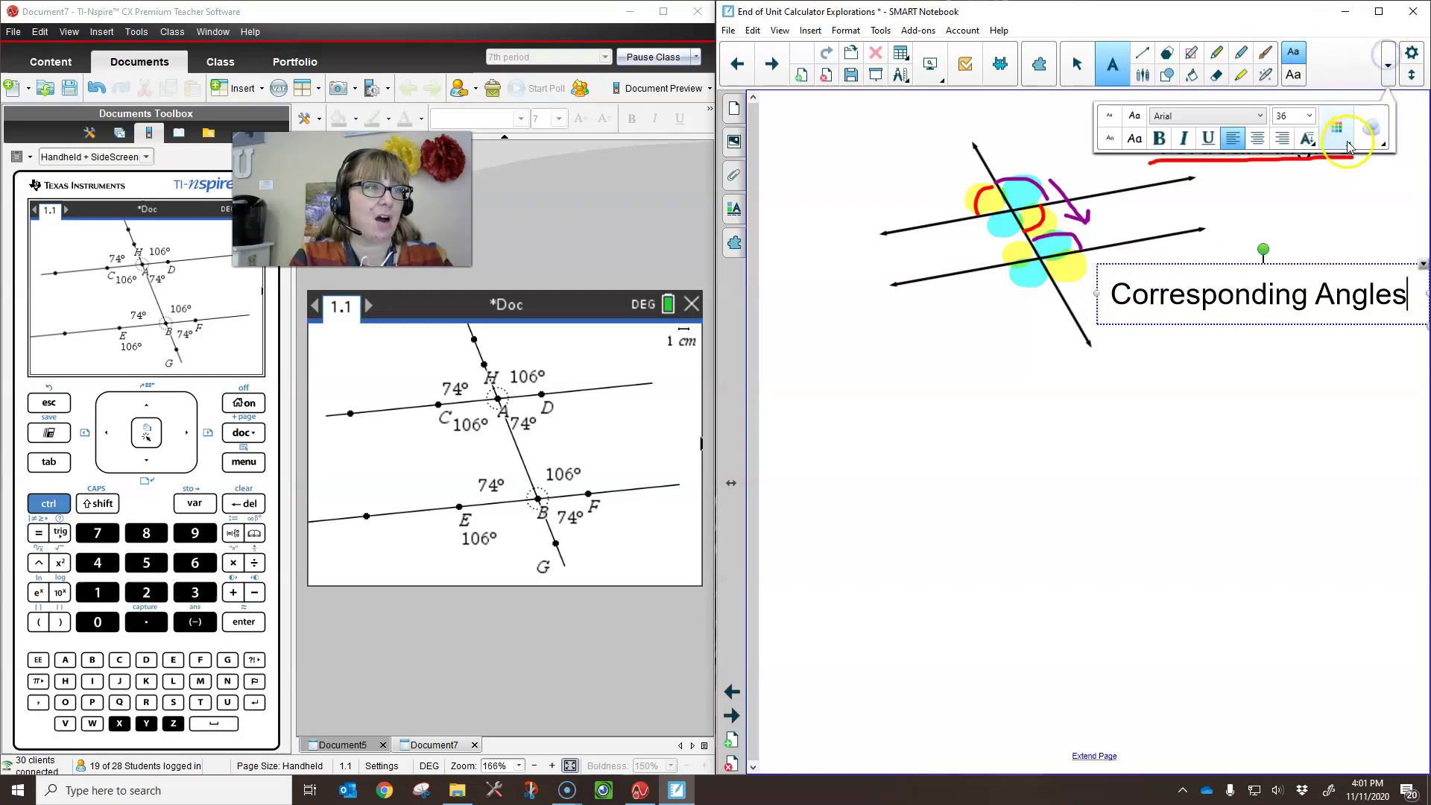
click(1241, 53)
click(1387, 65)
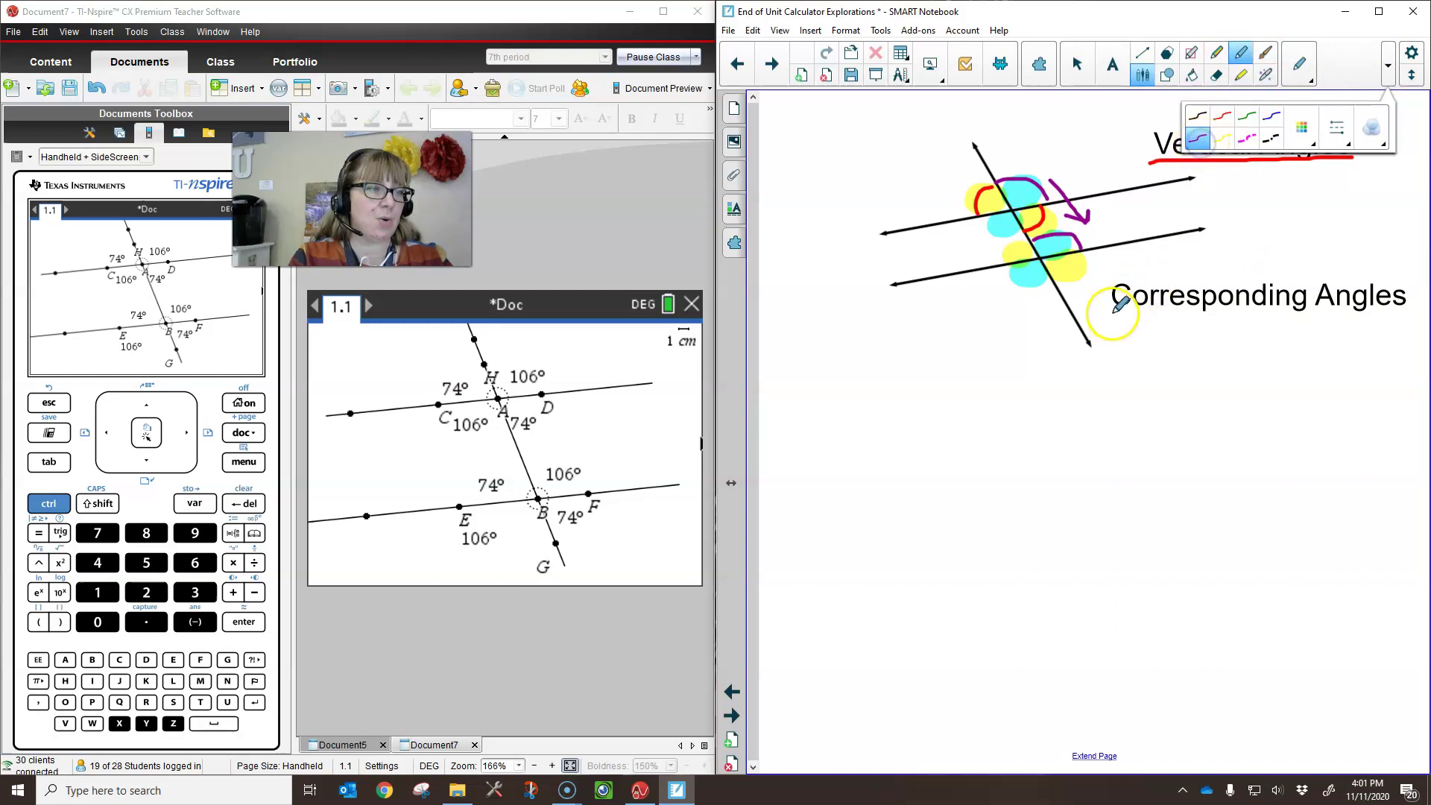
drag(1110, 312, 1171, 307)
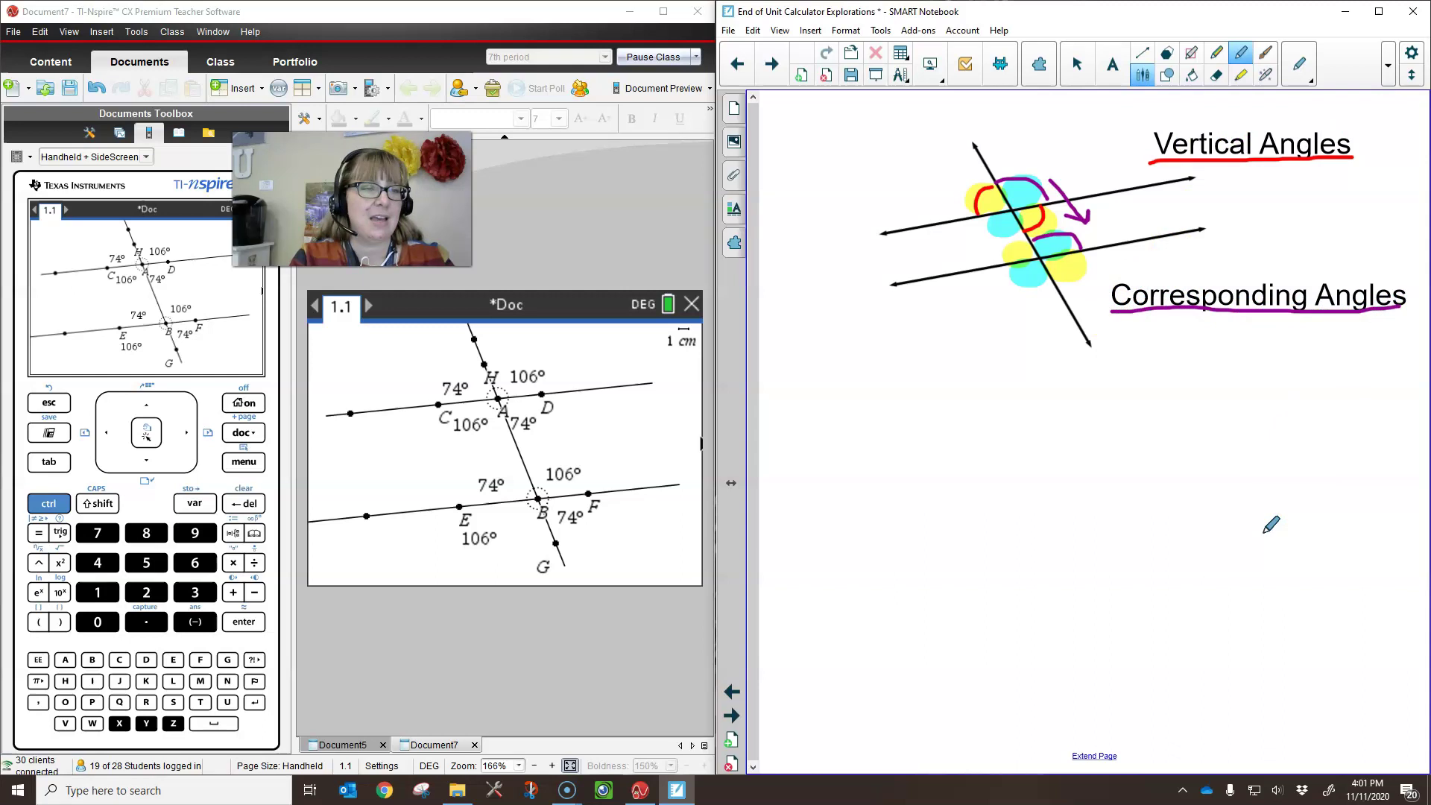
Step: Mark the two light blue angles between the parallel lines, on opposite sides of the transversal, with green pen
click(1387, 65)
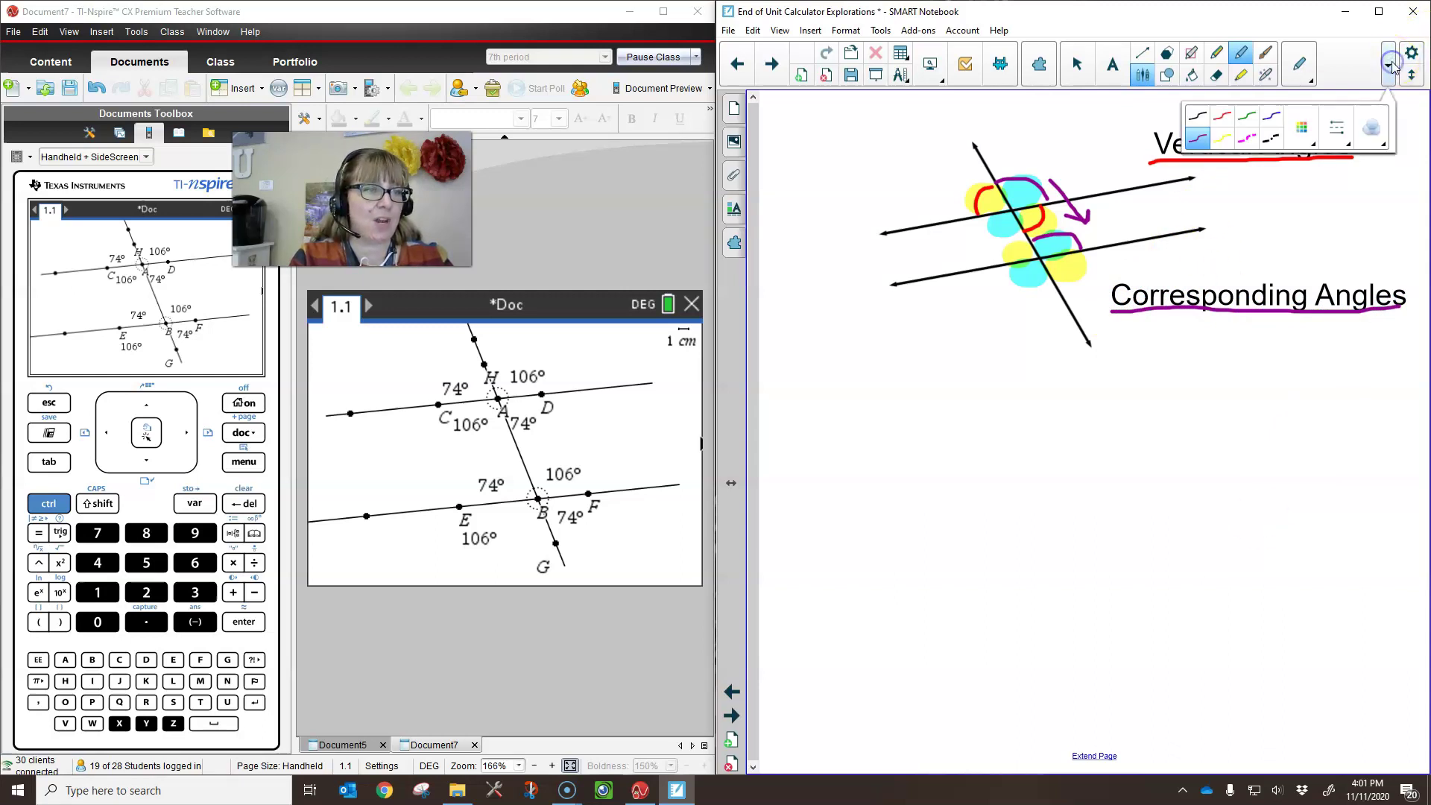
click(1248, 119)
drag(978, 218, 988, 233)
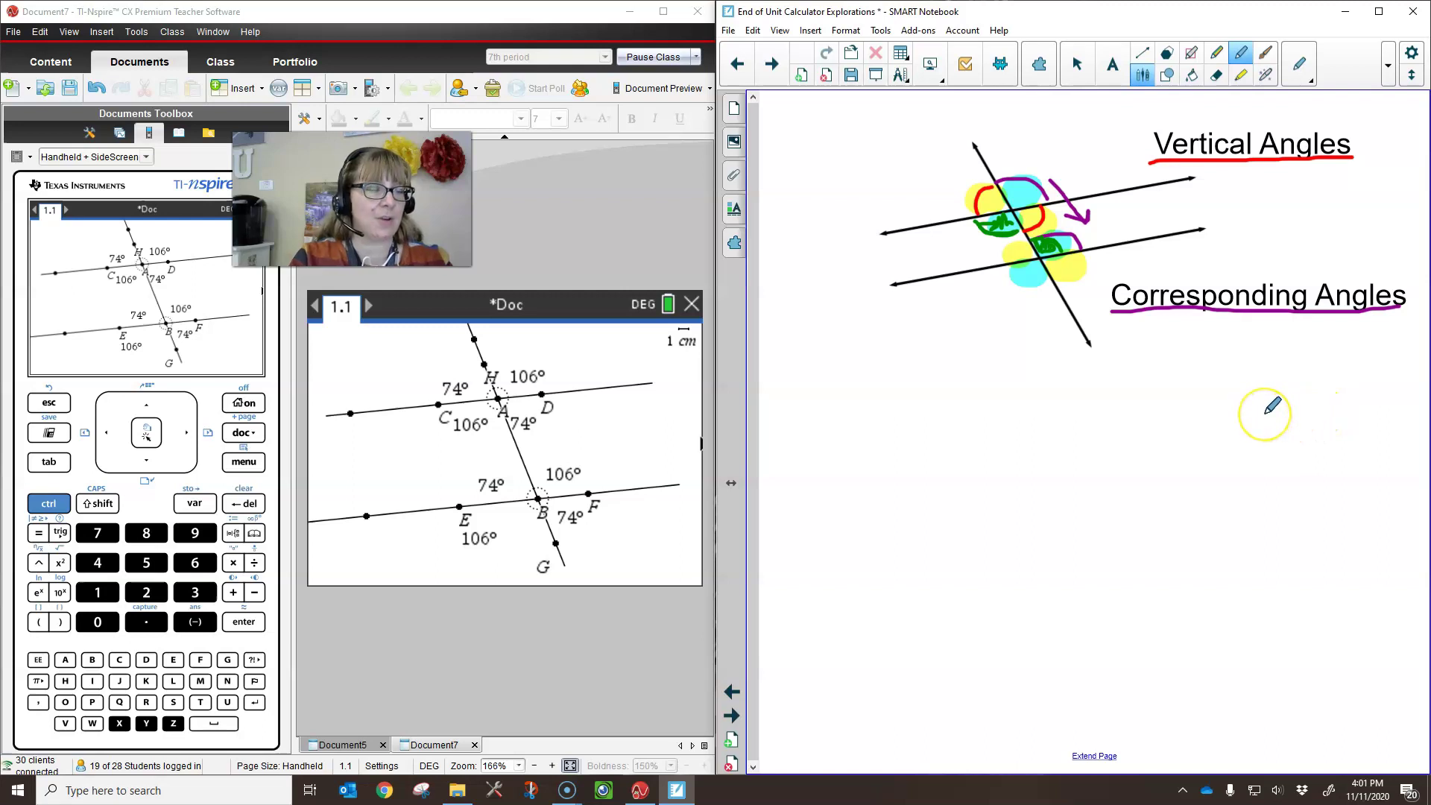
Step: Add the label "Alternate Interior Angles" below the diagram and underline it with the green pen
click(1112, 63)
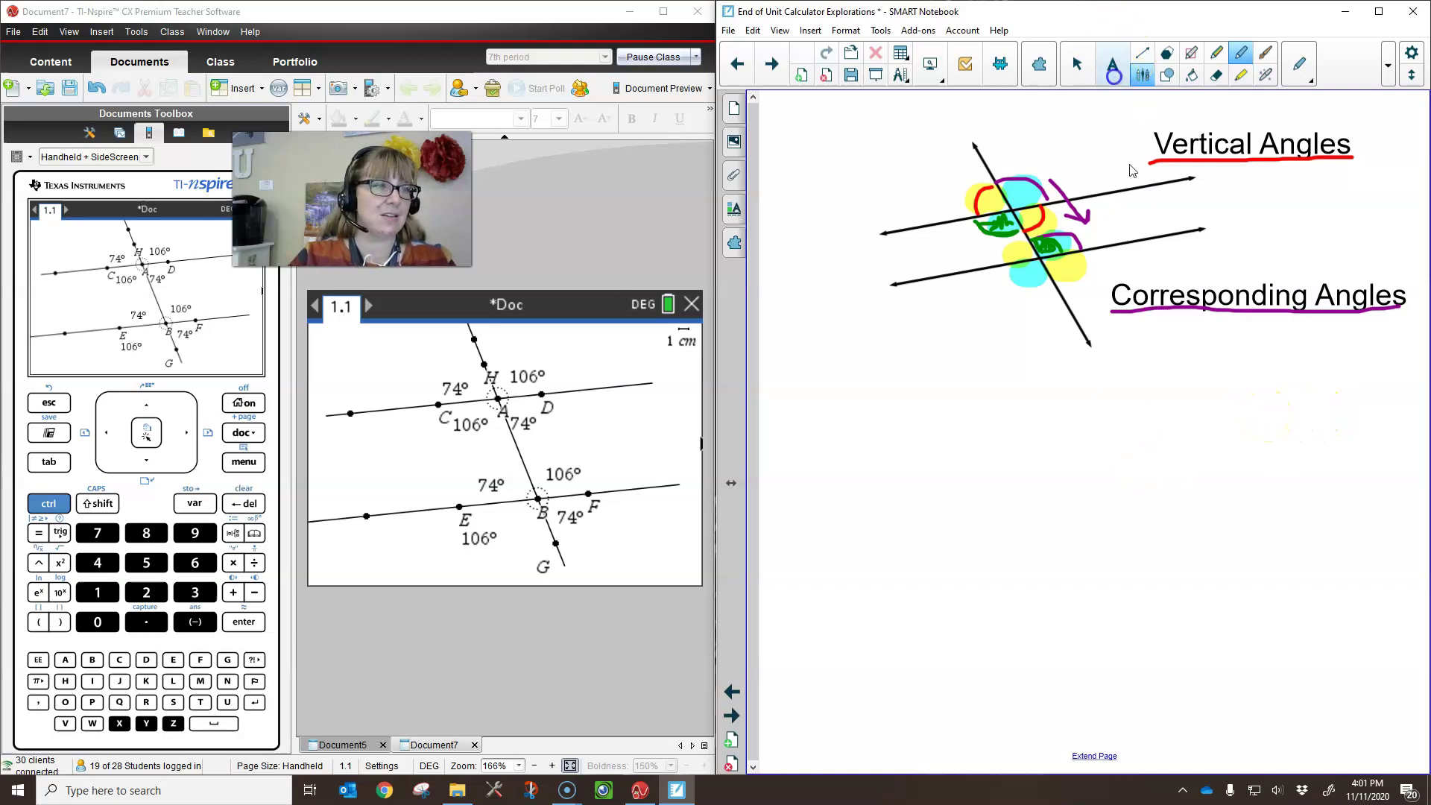
click(815, 372)
text(S;)
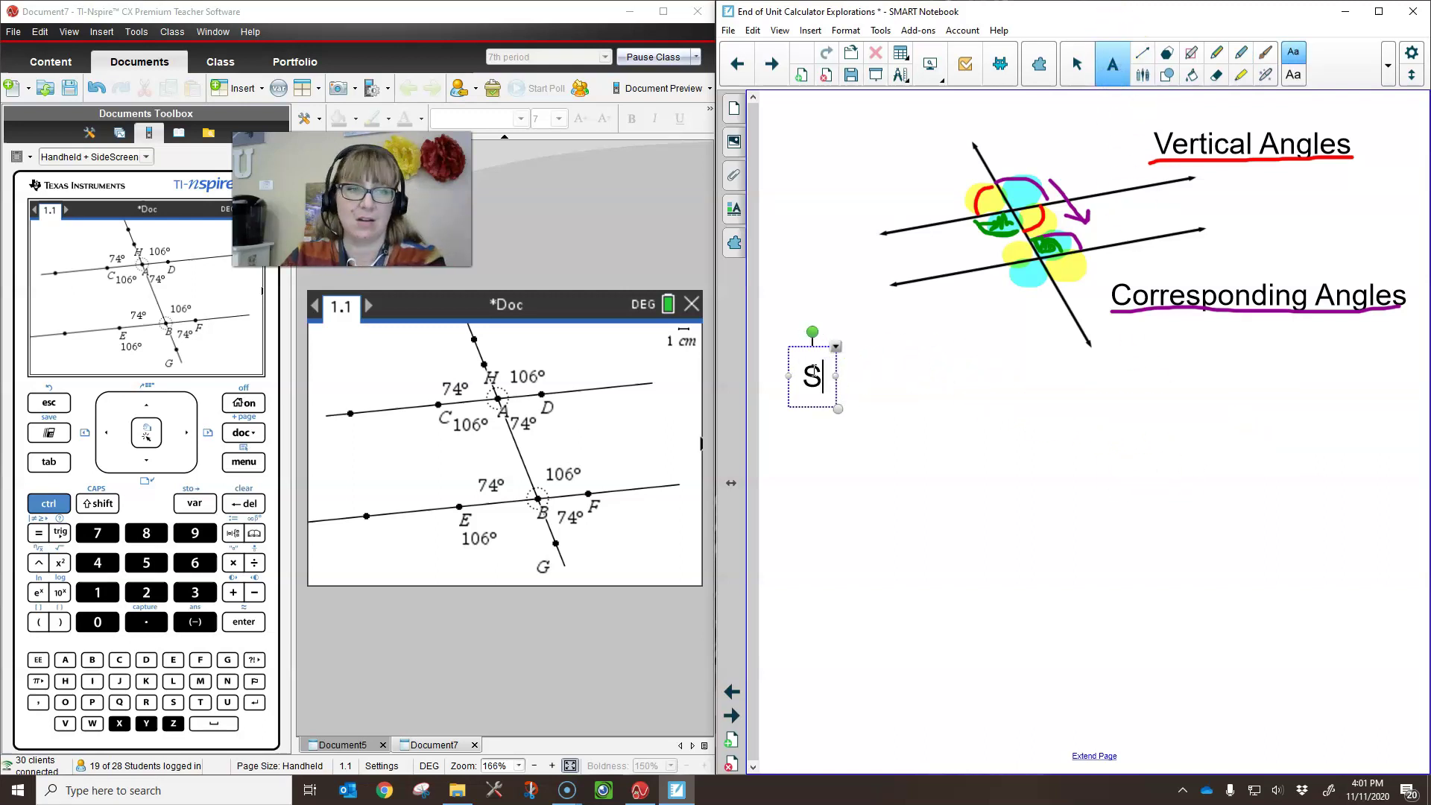
key(BackSpace)
key(BackSpace)
text(Alternat)
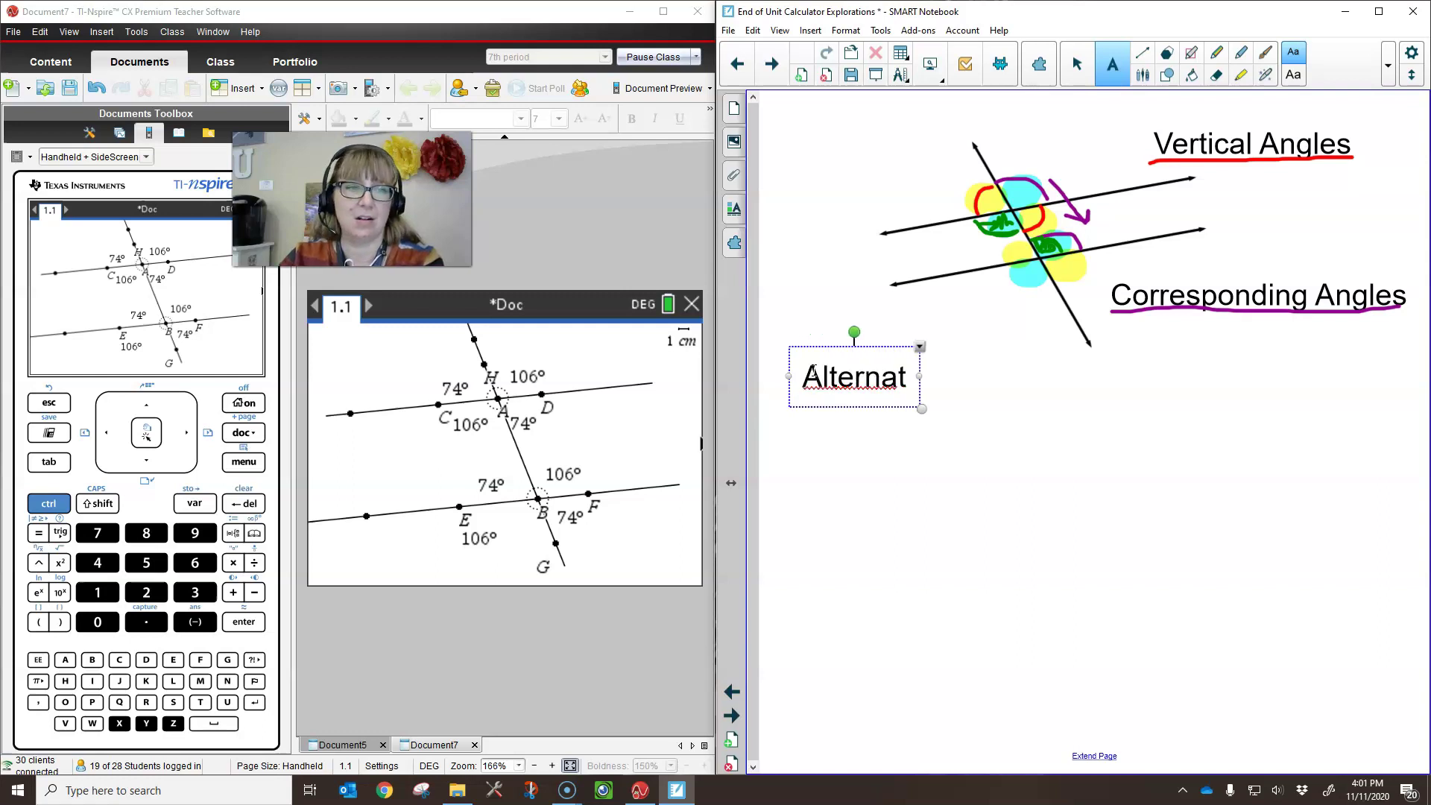
text(e Interior Angles)
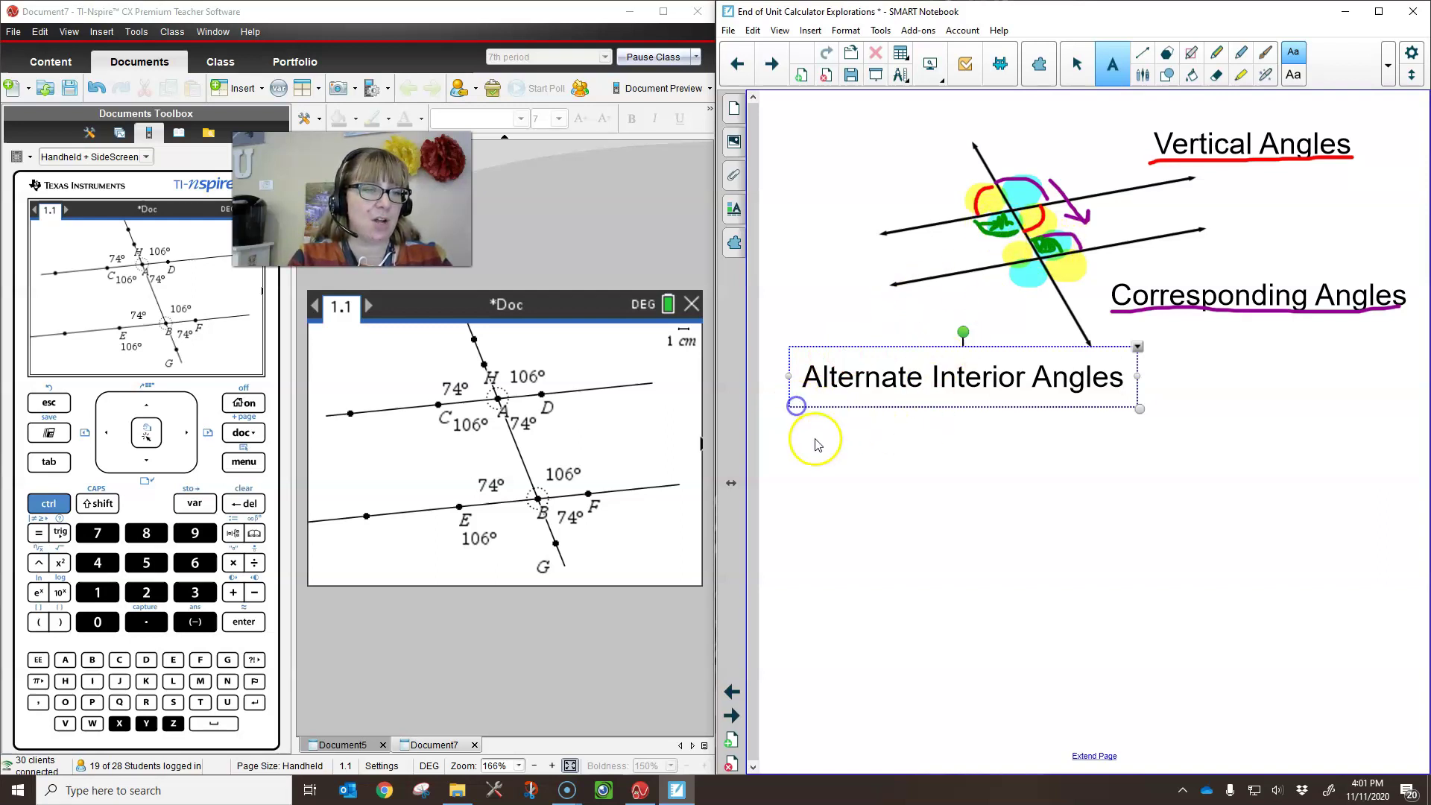
click(1237, 60)
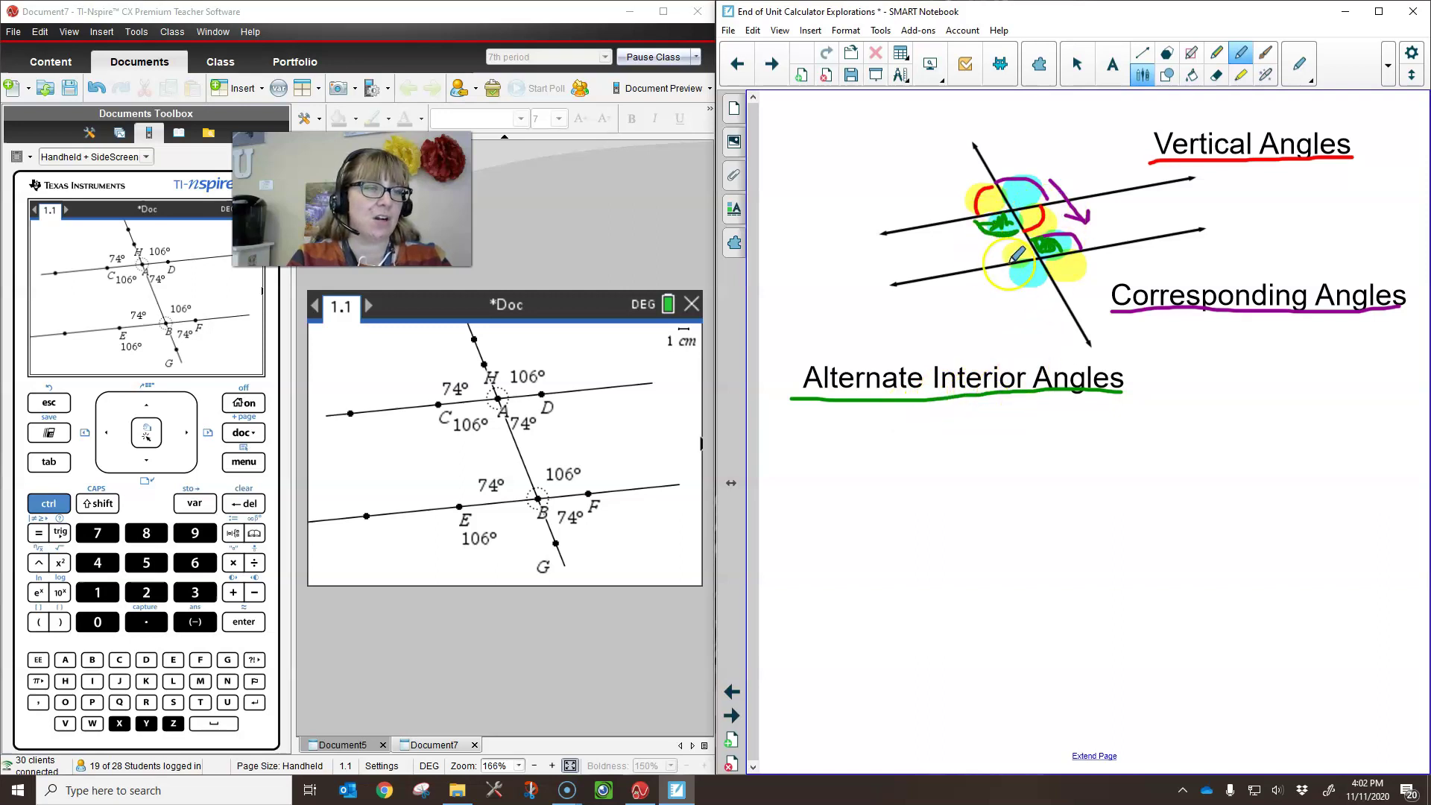
Step: Mark the two light blue angles outside the parallel lines, on opposite sides of the transversal, with blue pen brackets
click(1303, 67)
click(1304, 68)
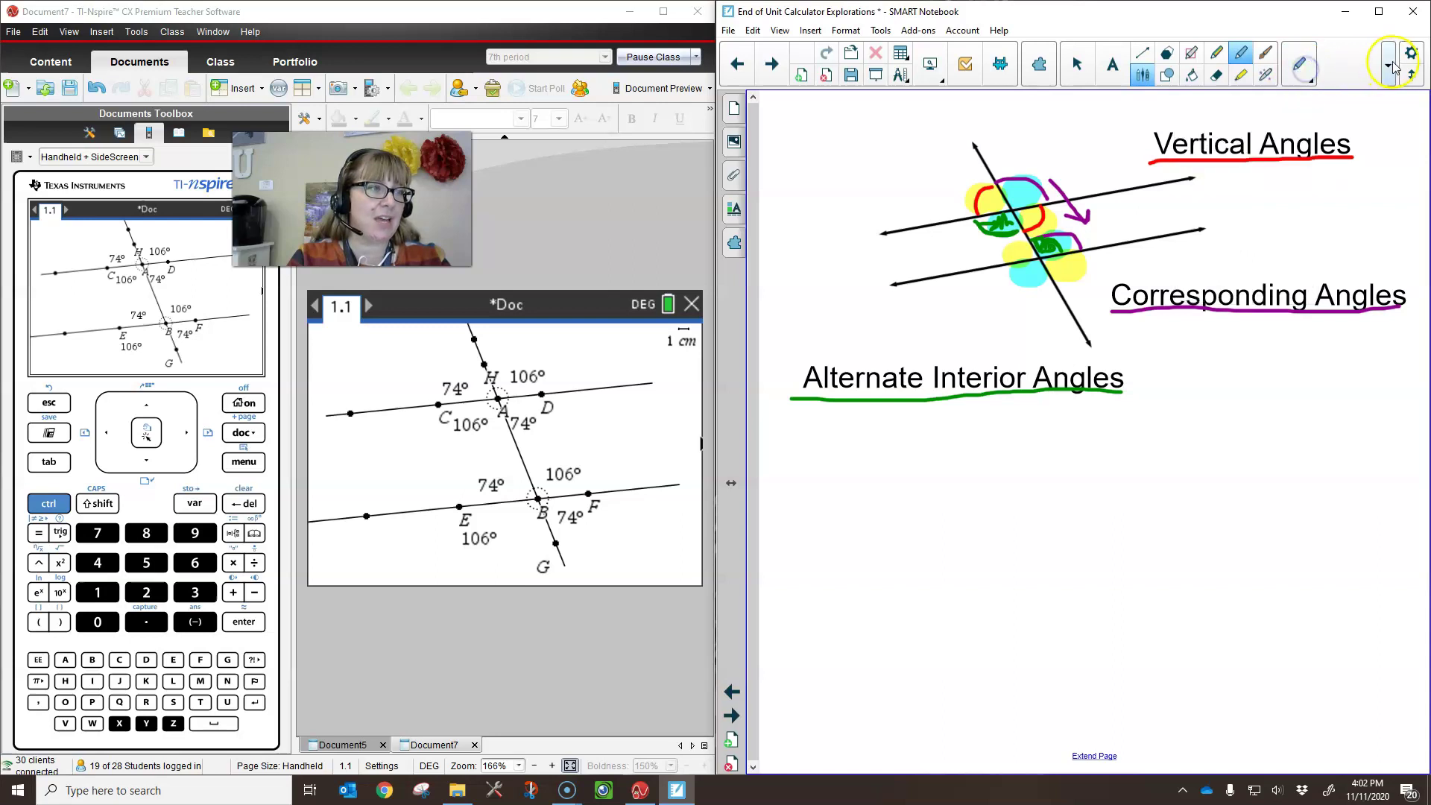
click(1387, 65)
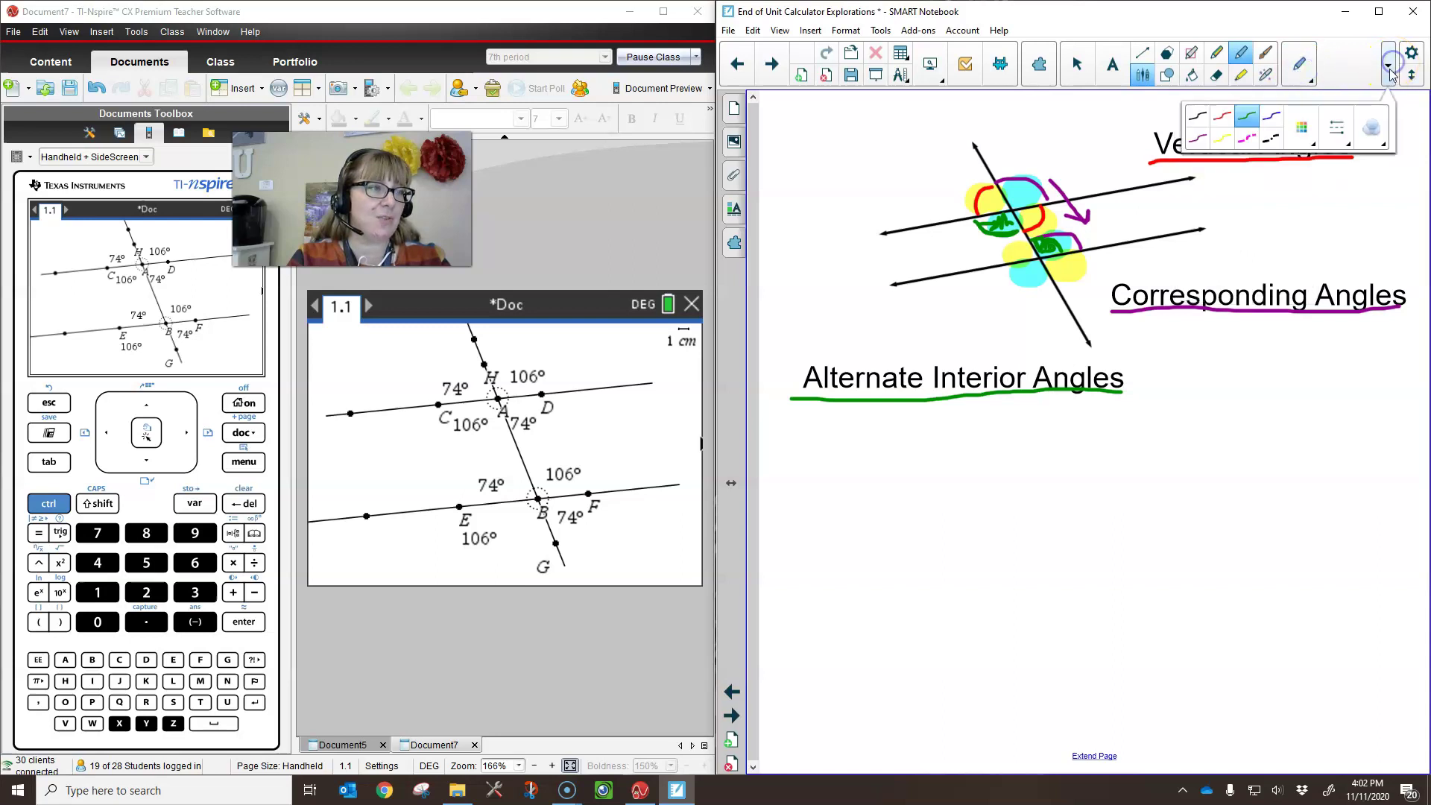
click(1271, 119)
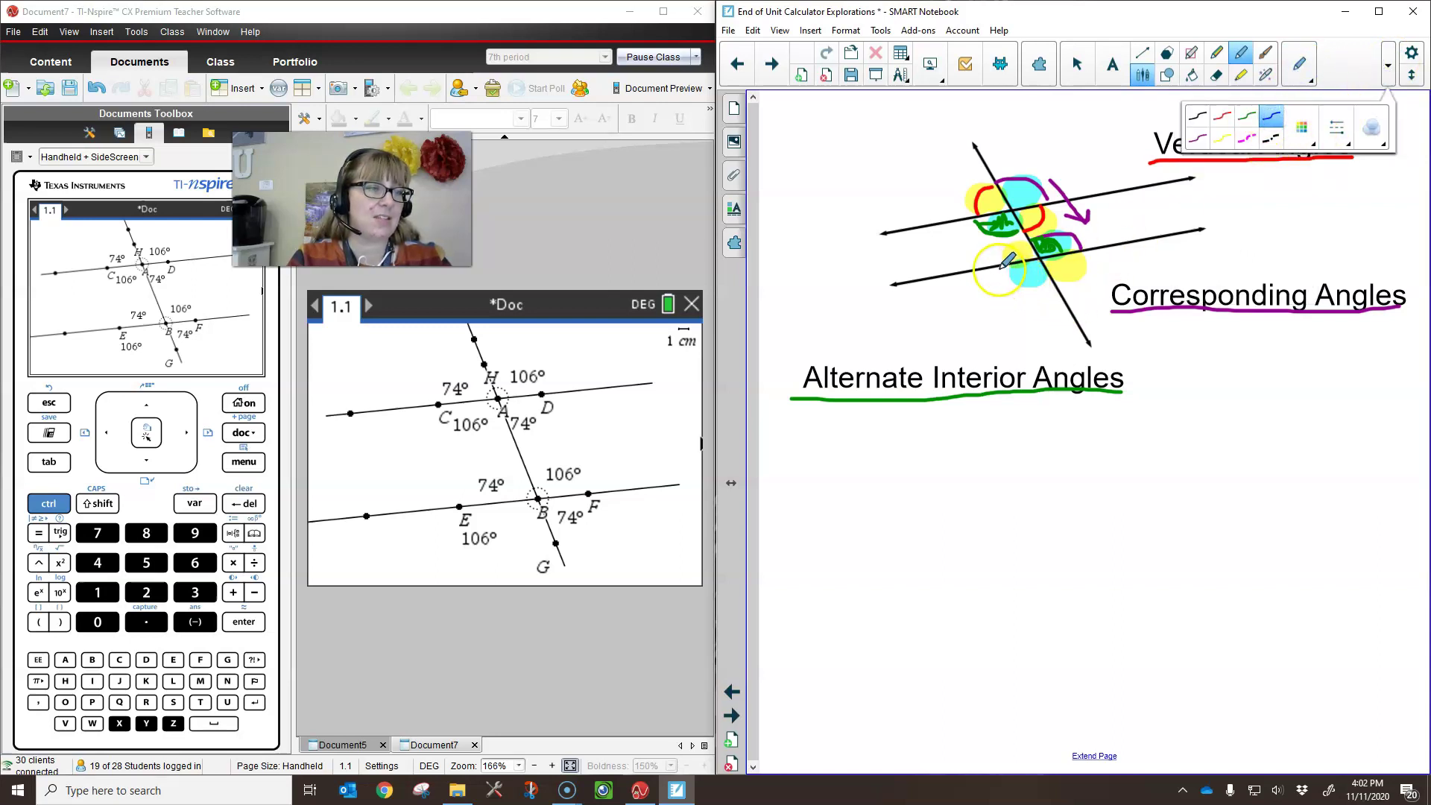
mouse_move(997, 270)
mouse_down()
mouse_move(1006, 305)
mouse_move(1059, 292)
mouse_up()
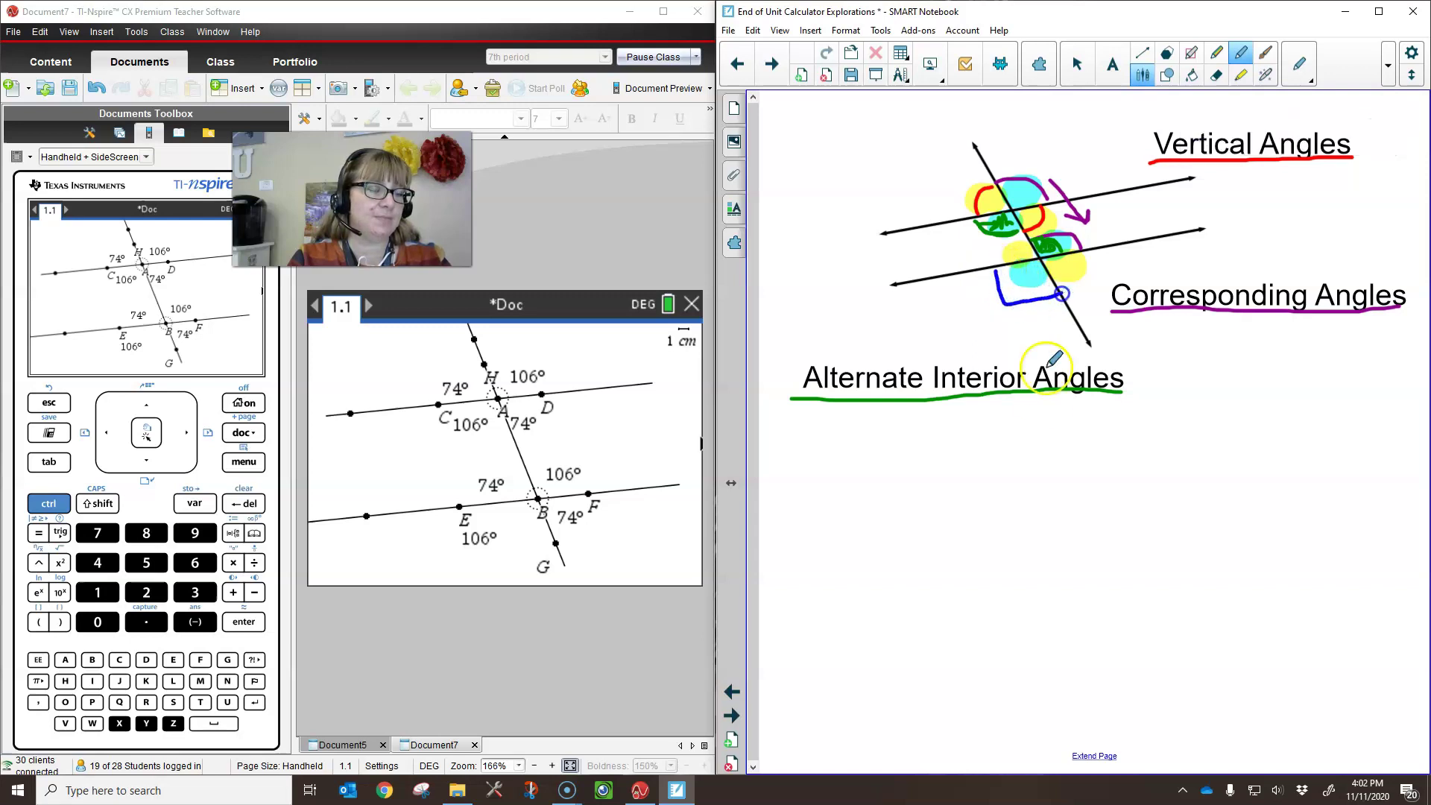
drag(985, 166, 1039, 148)
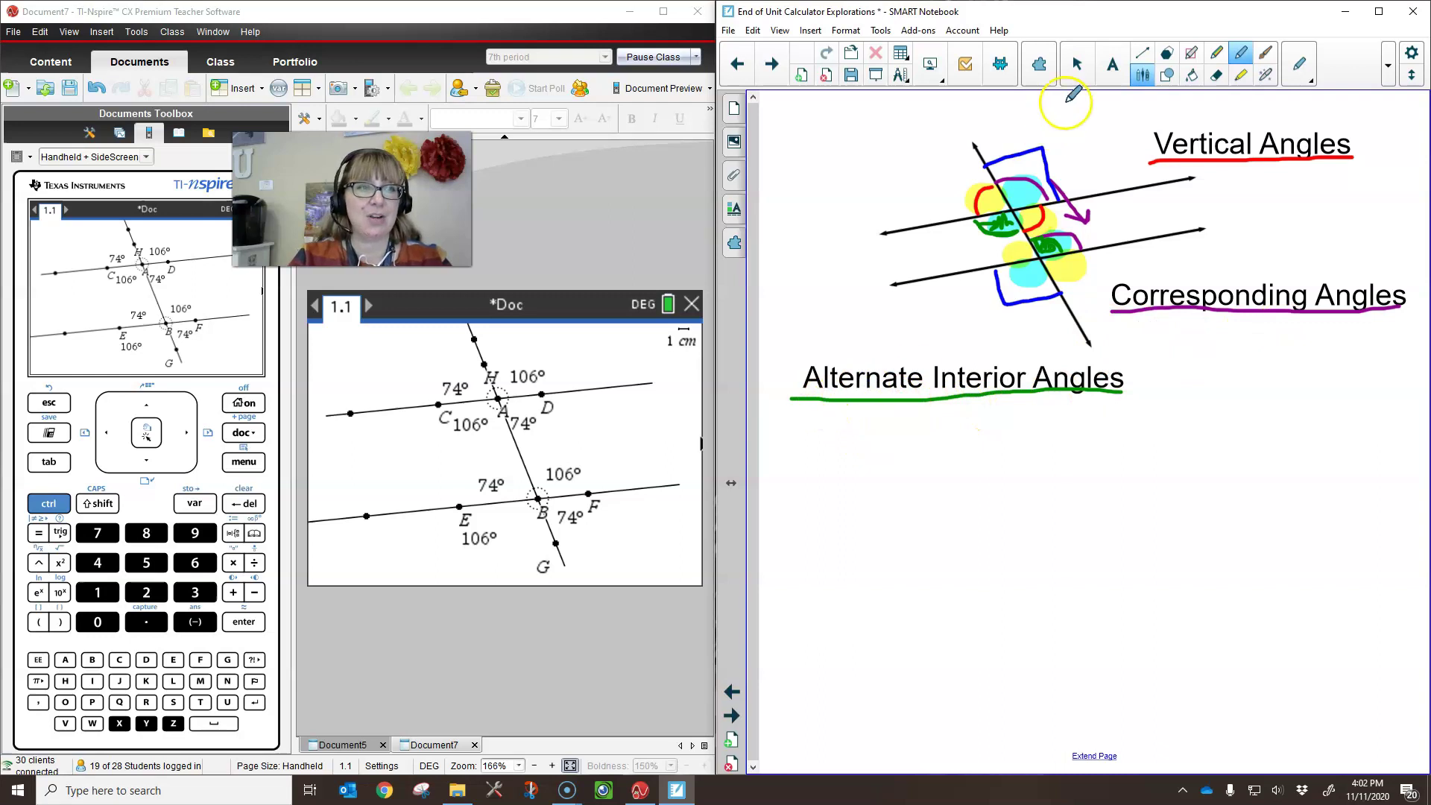
Step: Add the label "Alternate Exterior Angles" under "Alternate Interior Angles" and underline it with the blue pen
click(1112, 64)
click(809, 433)
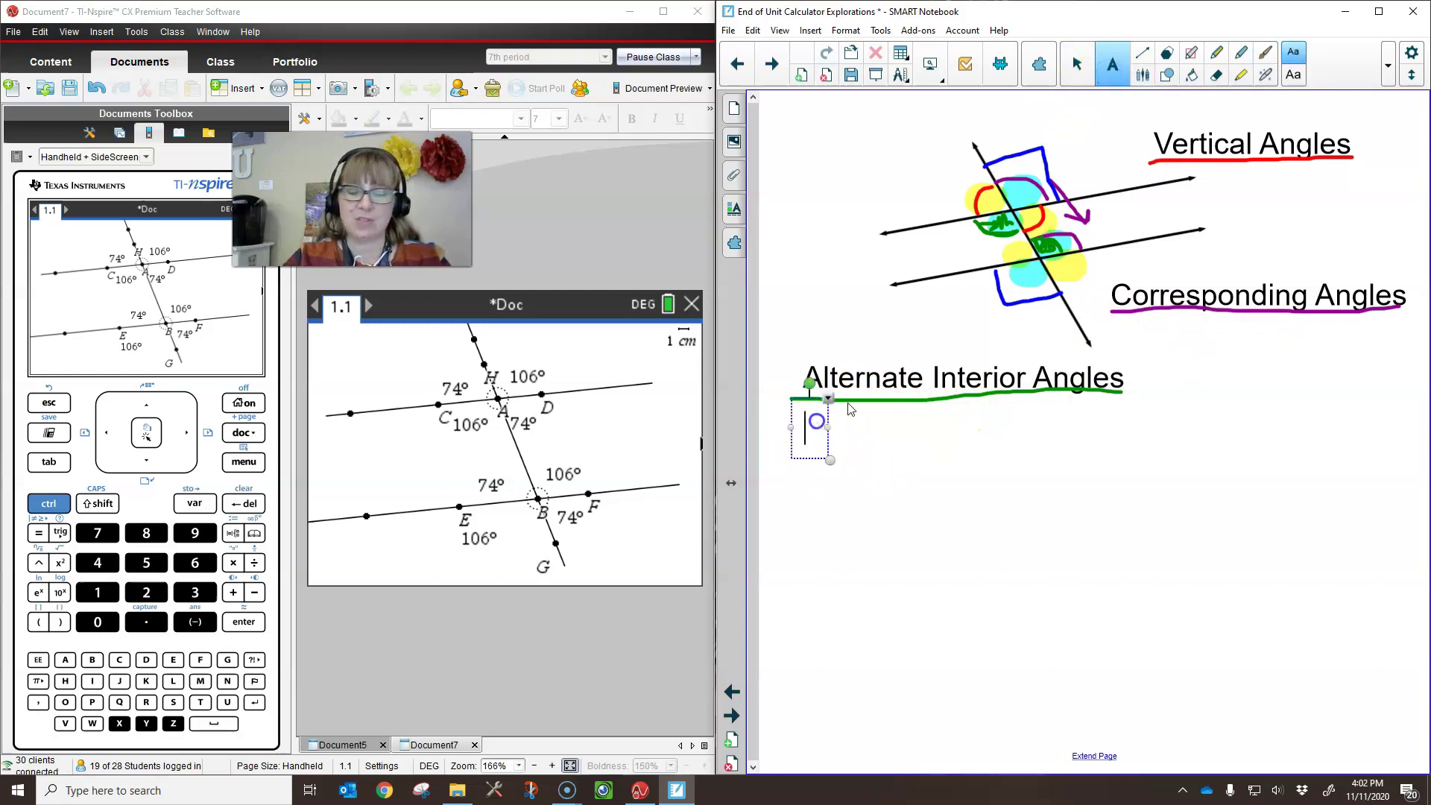
text(Altner)
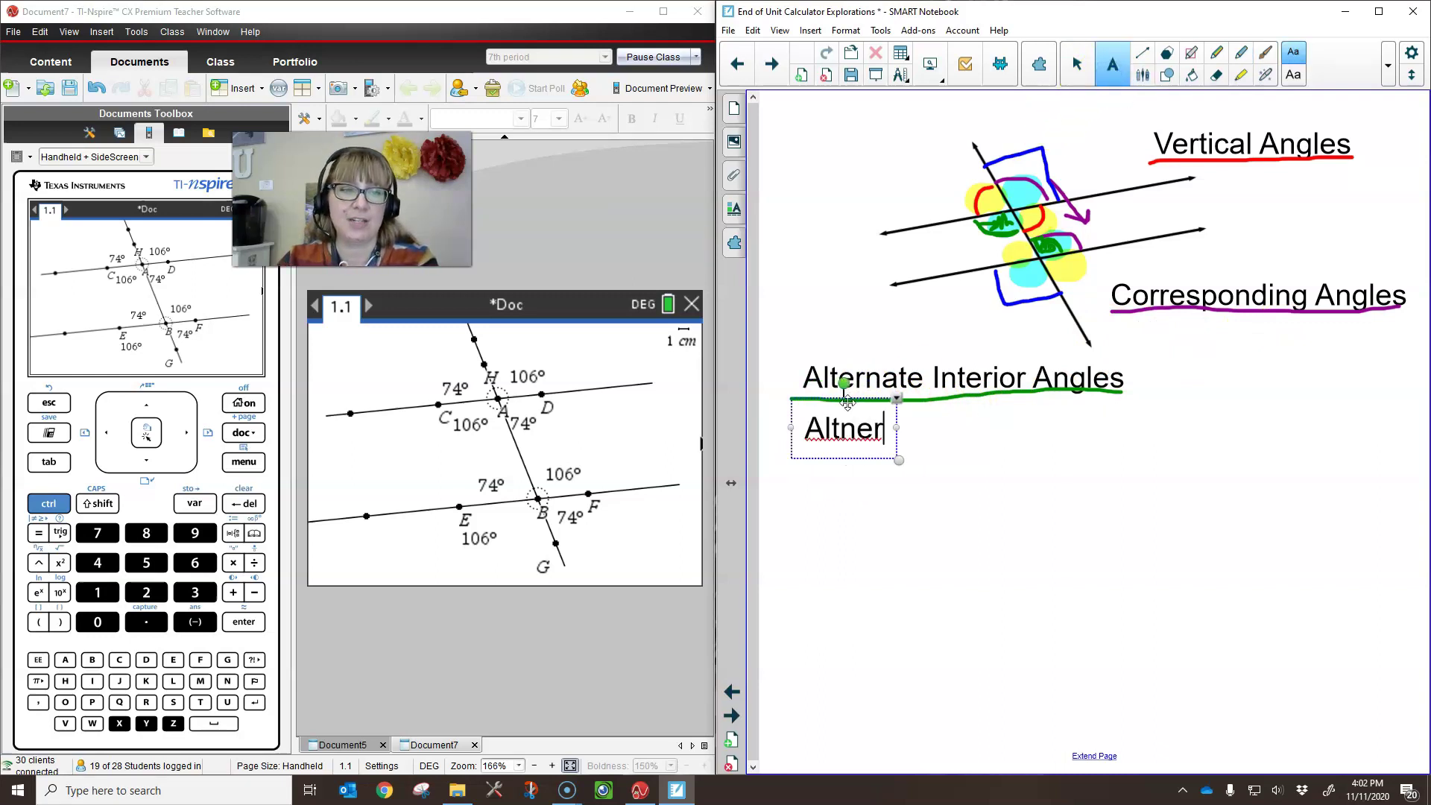
key(BackSpace)
key(BackSpace)
key(BackSpace)
key(BackSpace)
text(ternate)
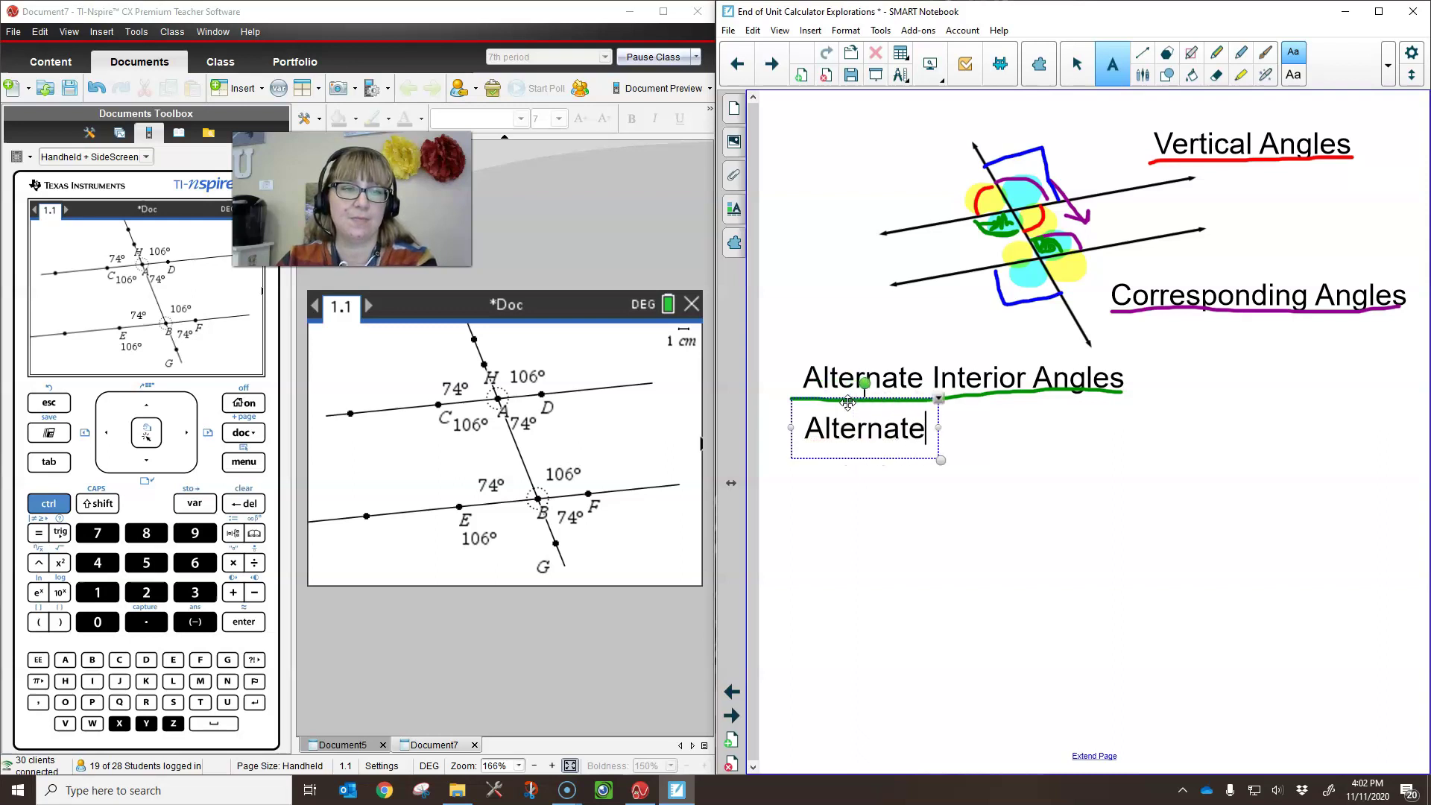
text( Exterior Angles)
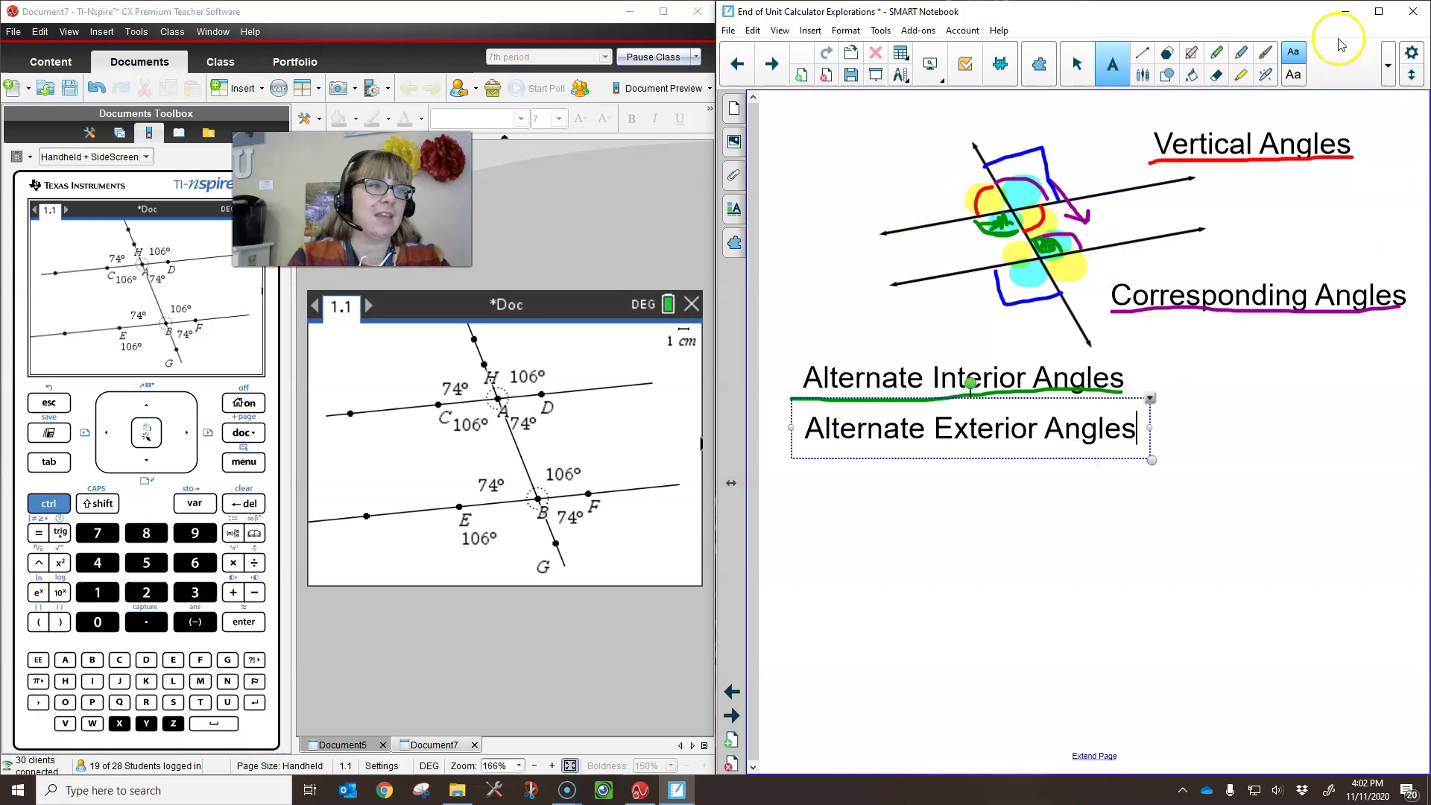
click(1240, 52)
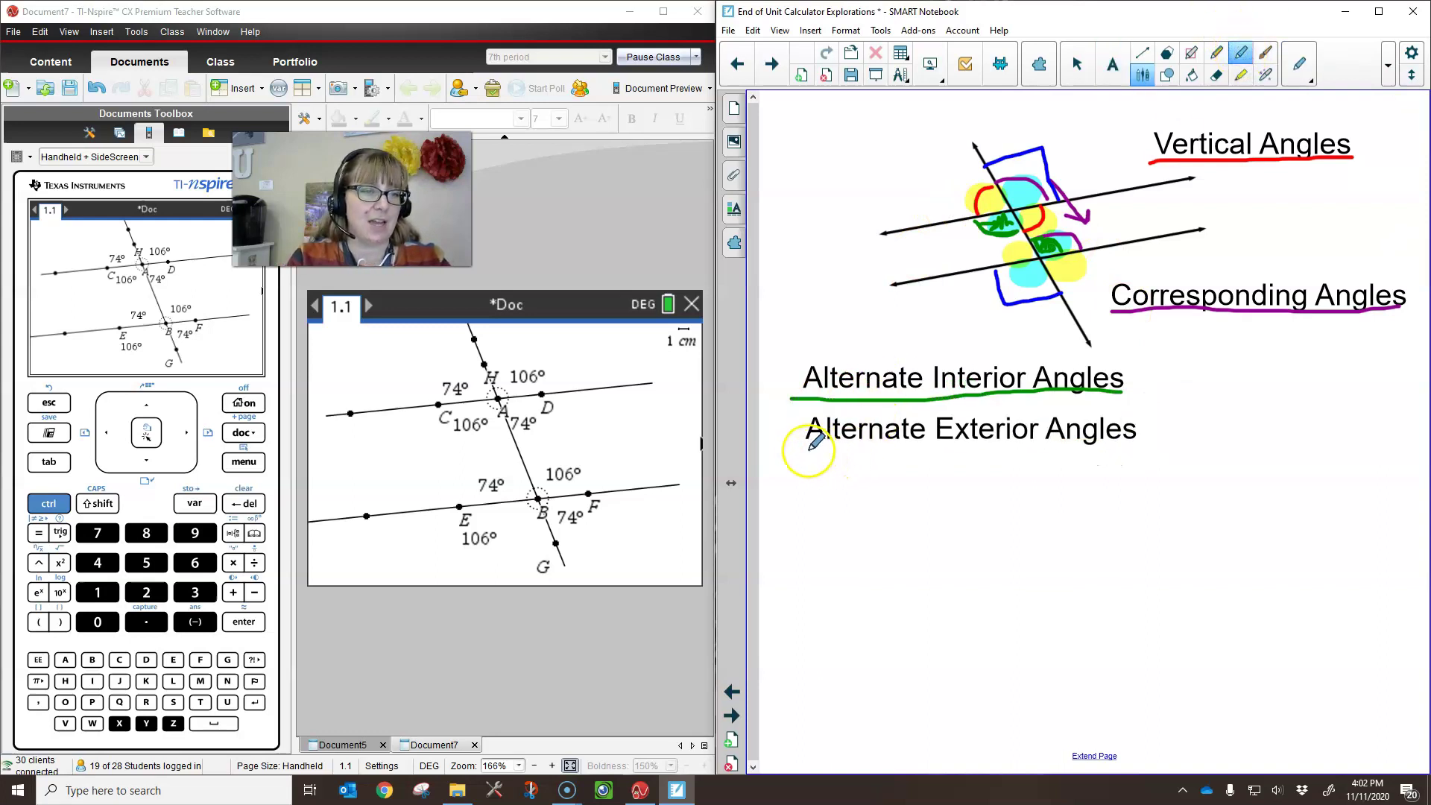
drag(791, 448, 1043, 455)
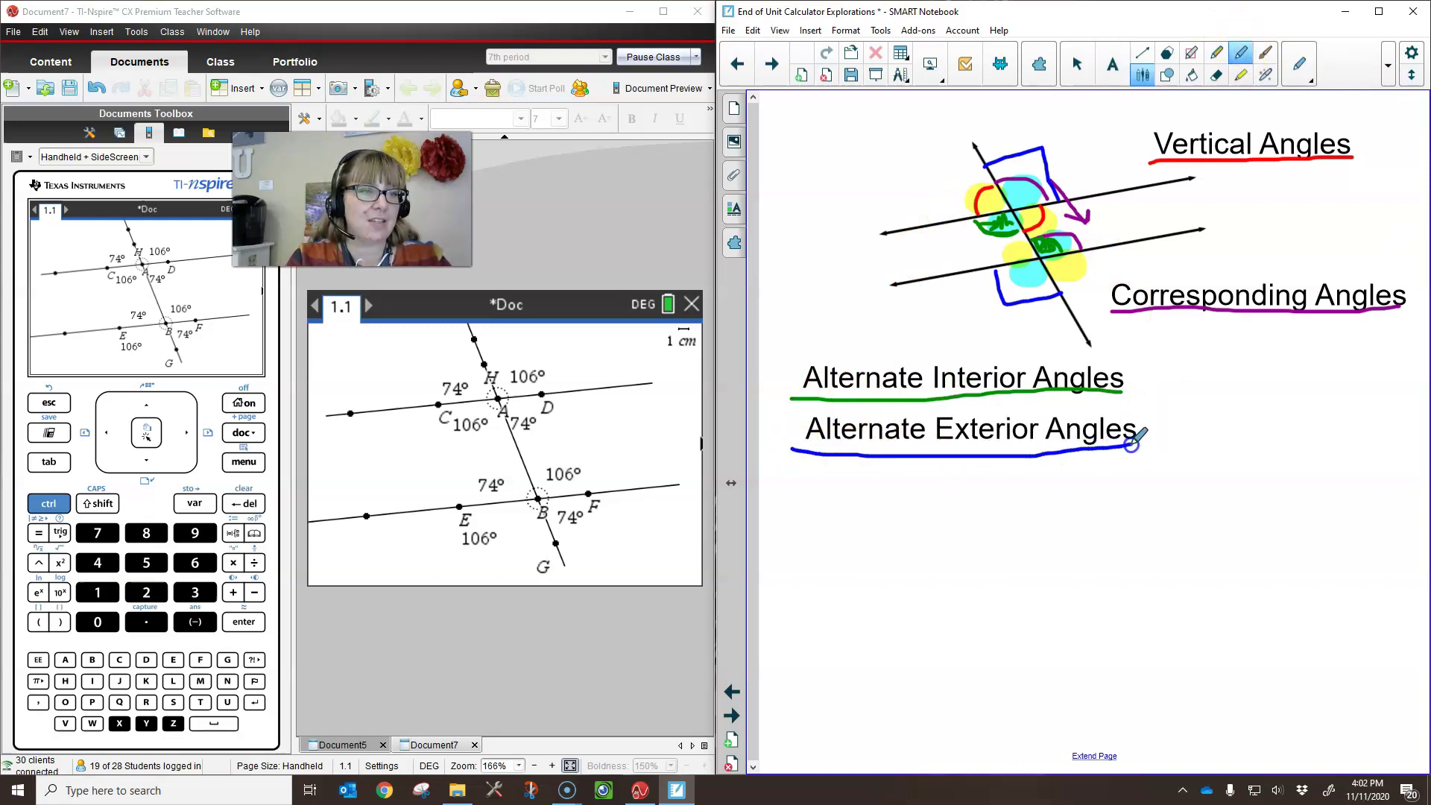
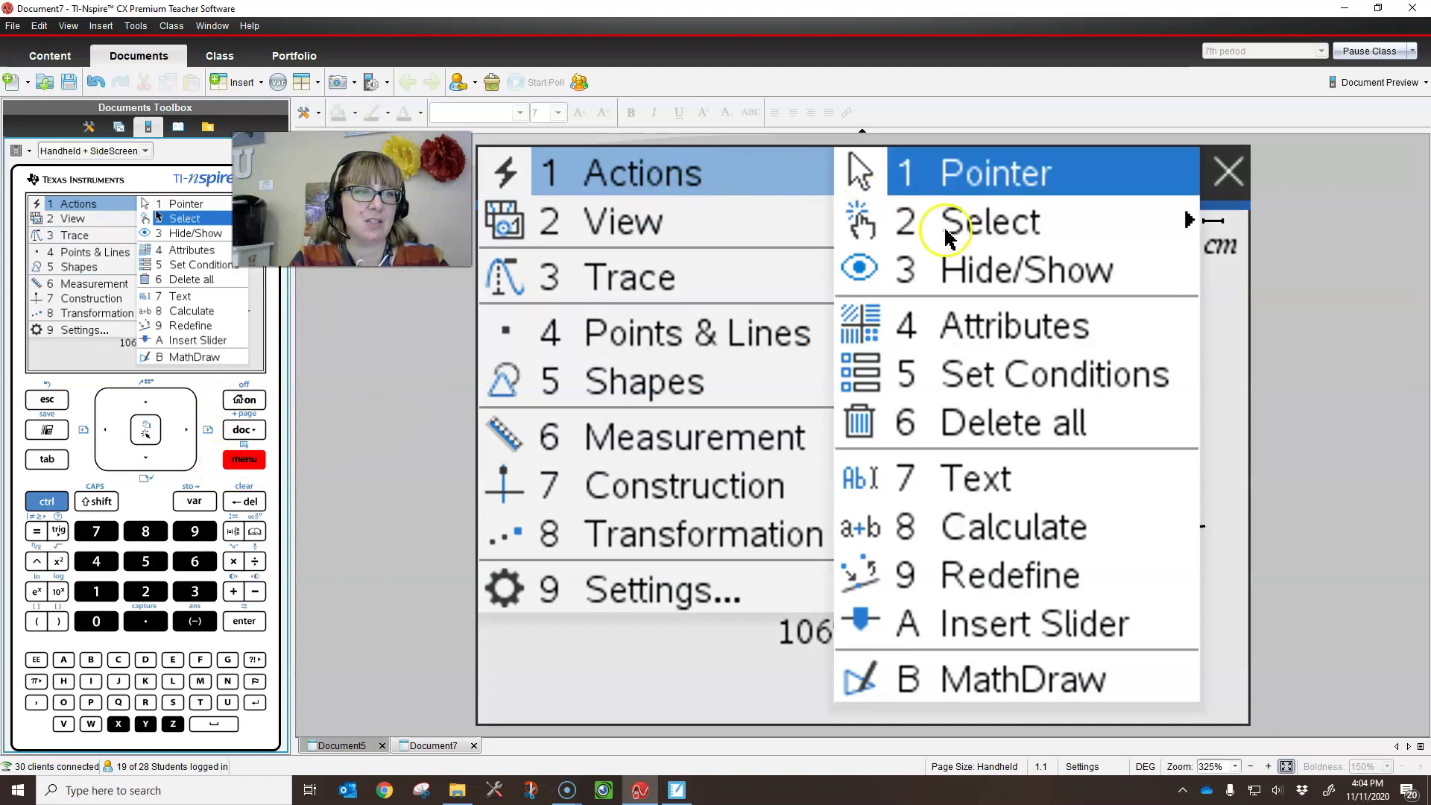
Step: In TI-Nspire, calculate a+b from the 74° and 106° angles above and below line EF near E, placing the result beside the expression
click(1016, 526)
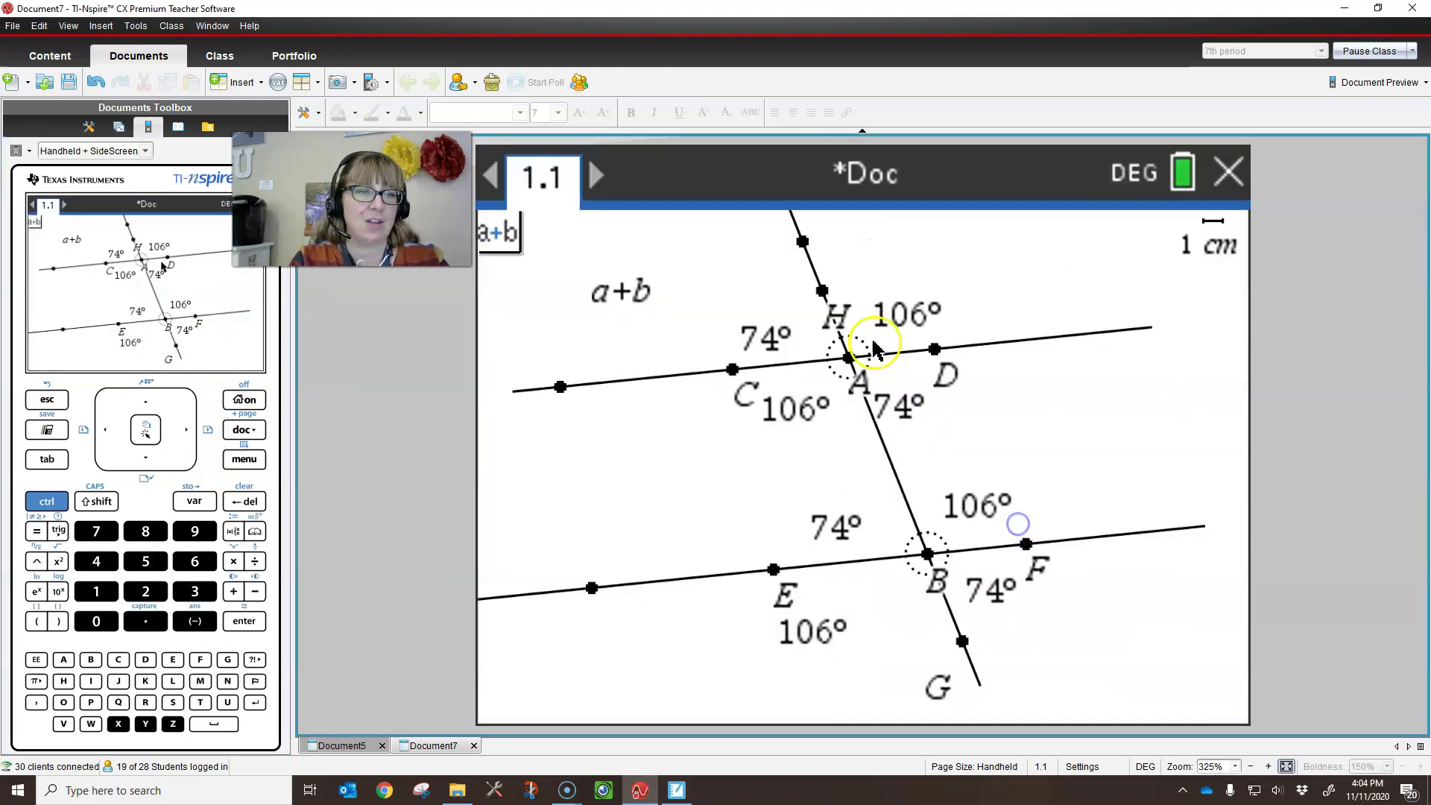
click(622, 290)
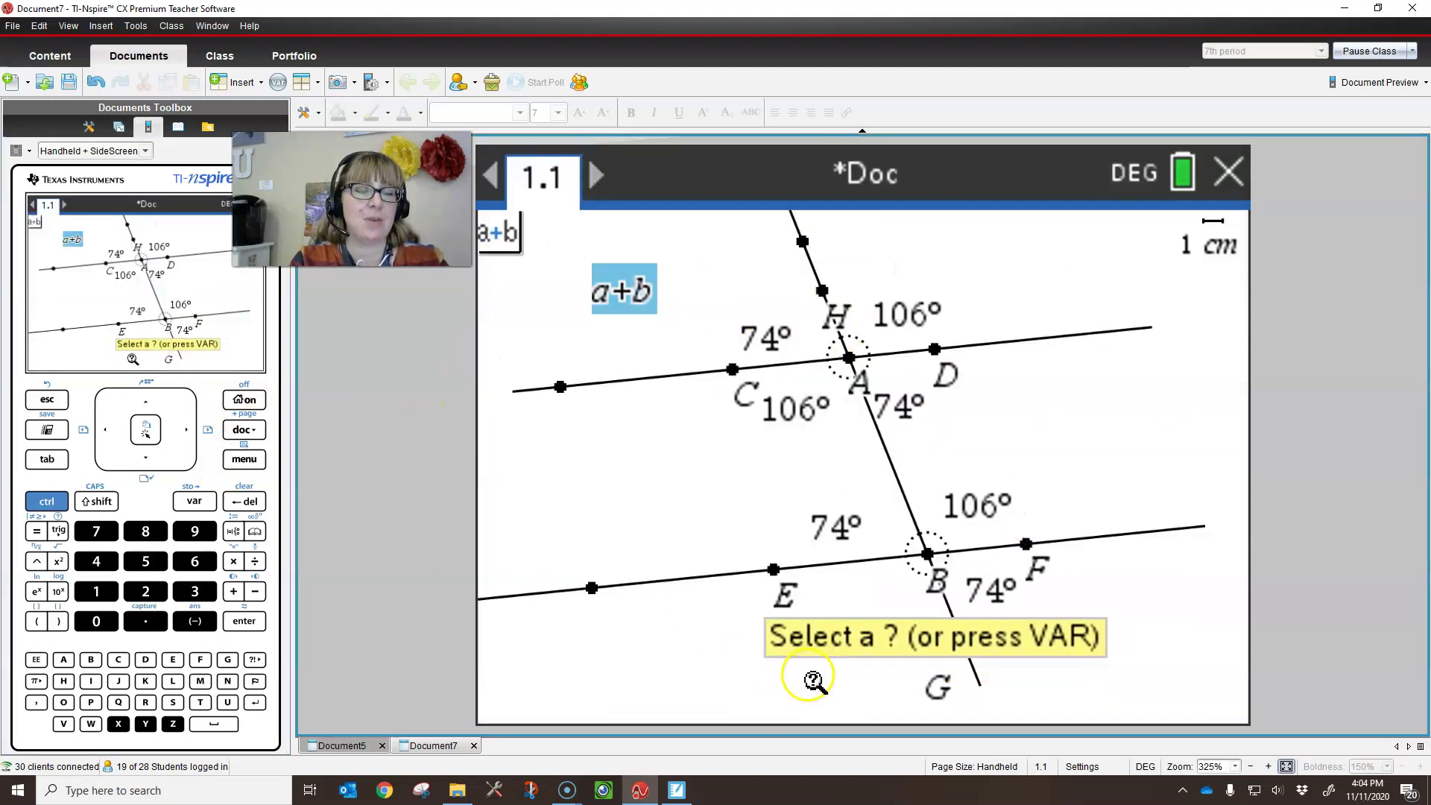
click(835, 529)
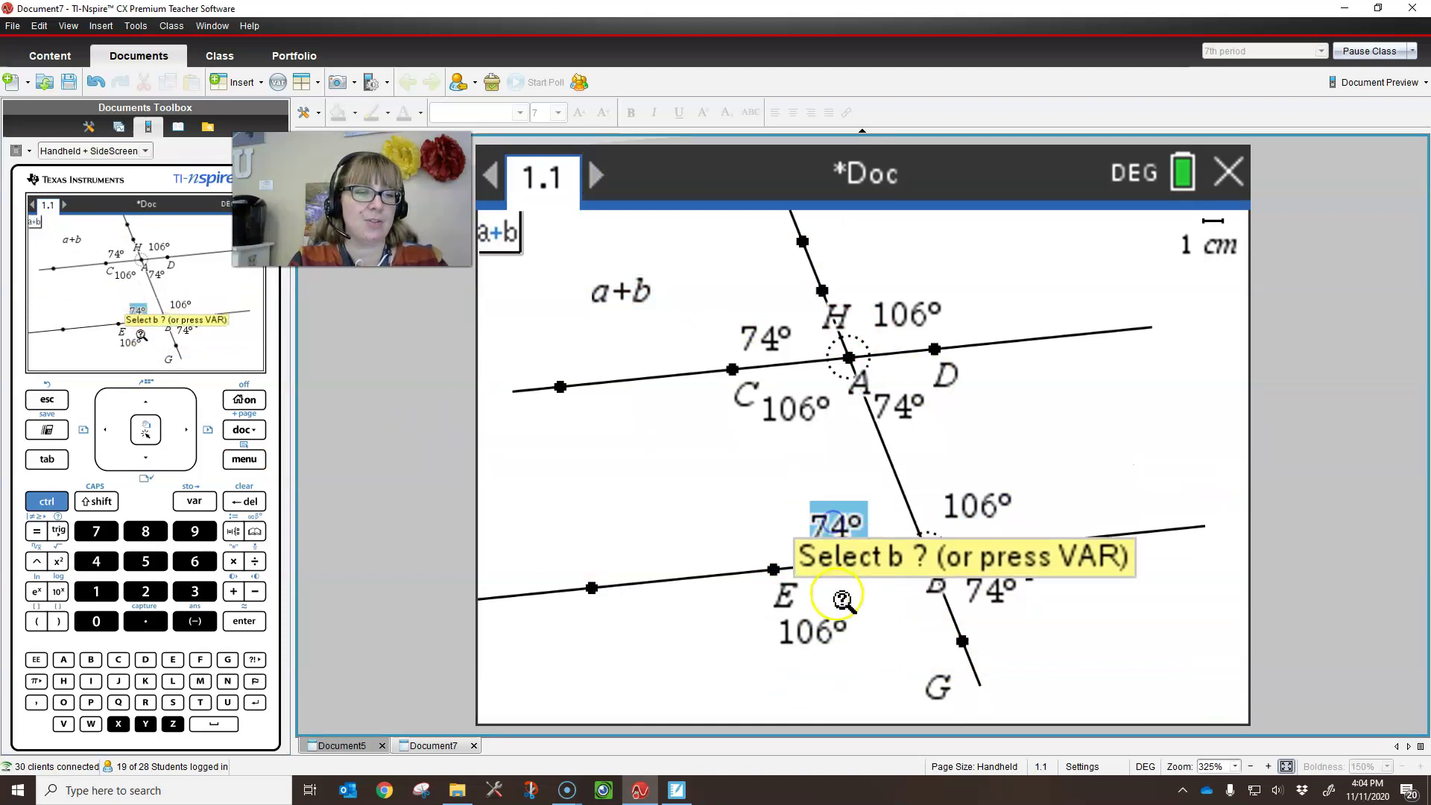
click(822, 648)
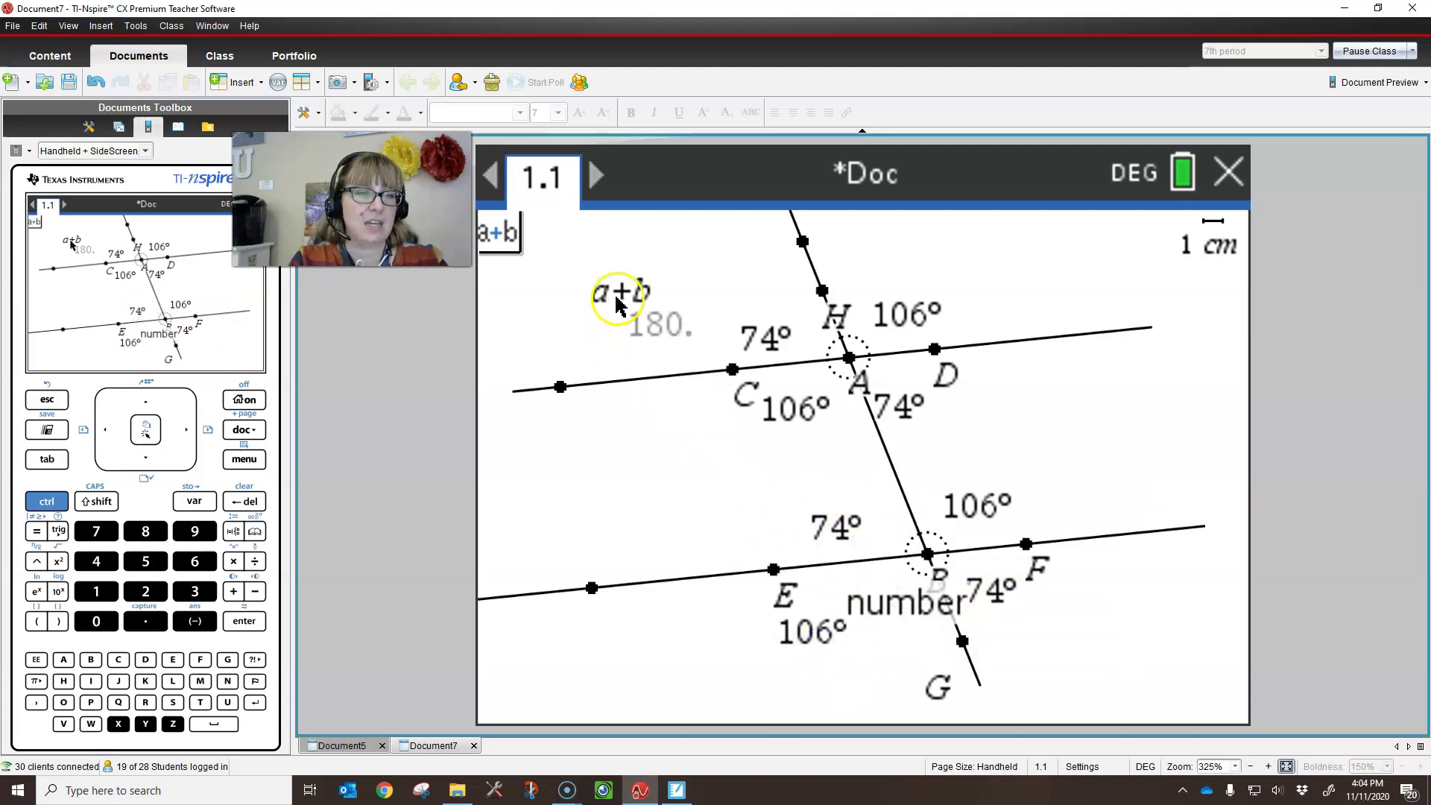
click(656, 256)
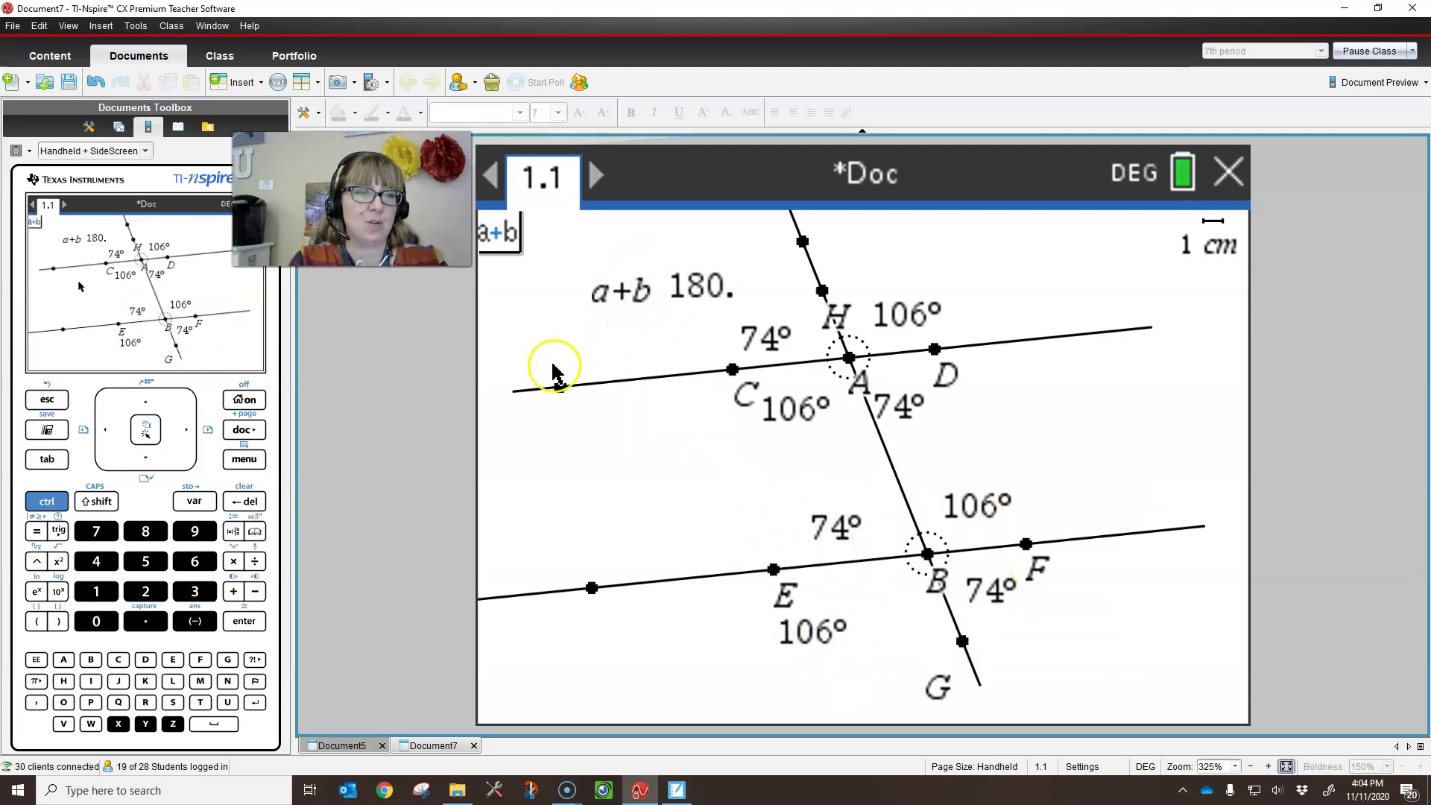
click(54, 387)
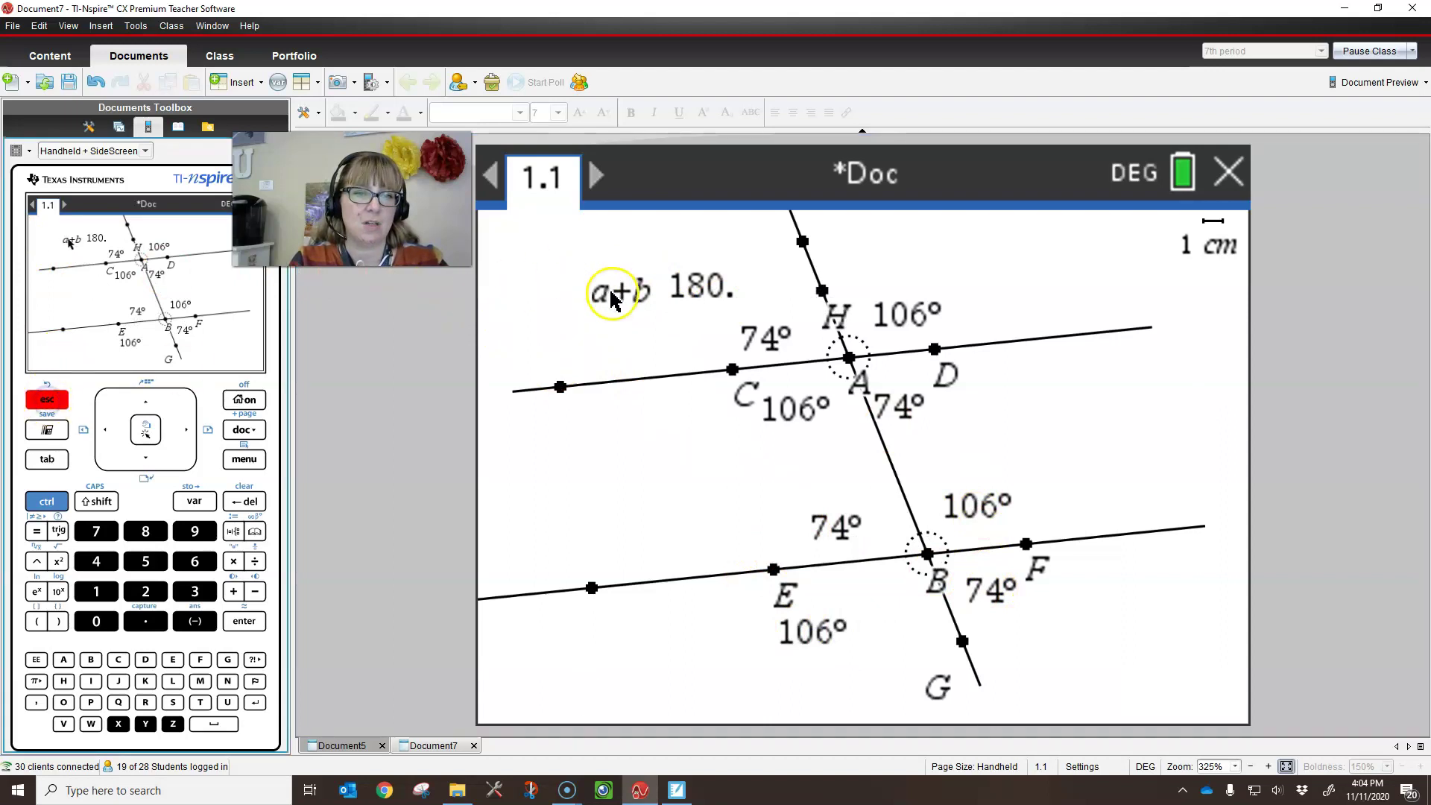
Step: Move the a+b expression and its result close together, farther away from the transversal in the upper-left area of the diagram
drag(606, 292, 536, 277)
click(691, 281)
drag(692, 281, 607, 274)
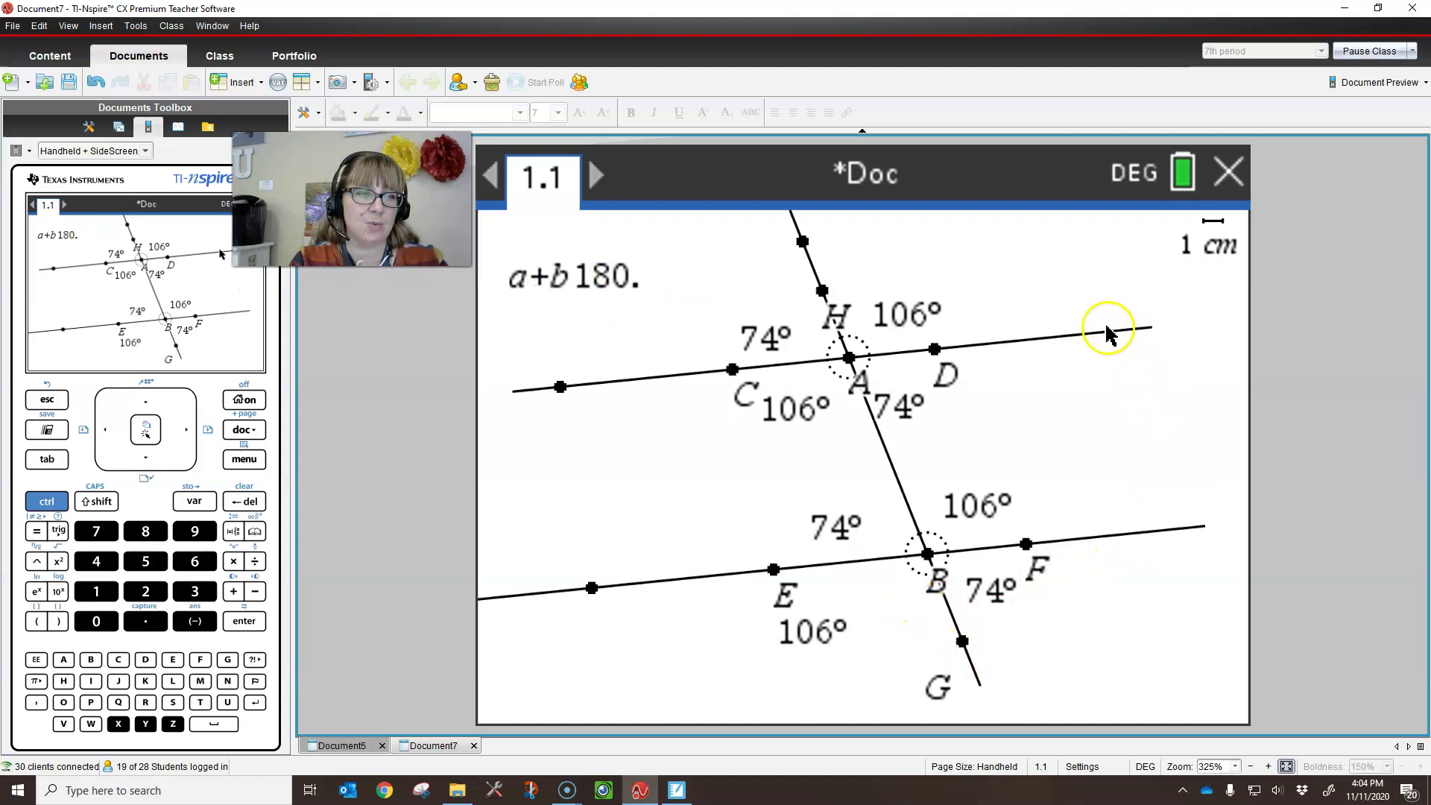
Step: Try tilting the upper parallel line slightly, and undo the change
drag(1105, 331, 1059, 339)
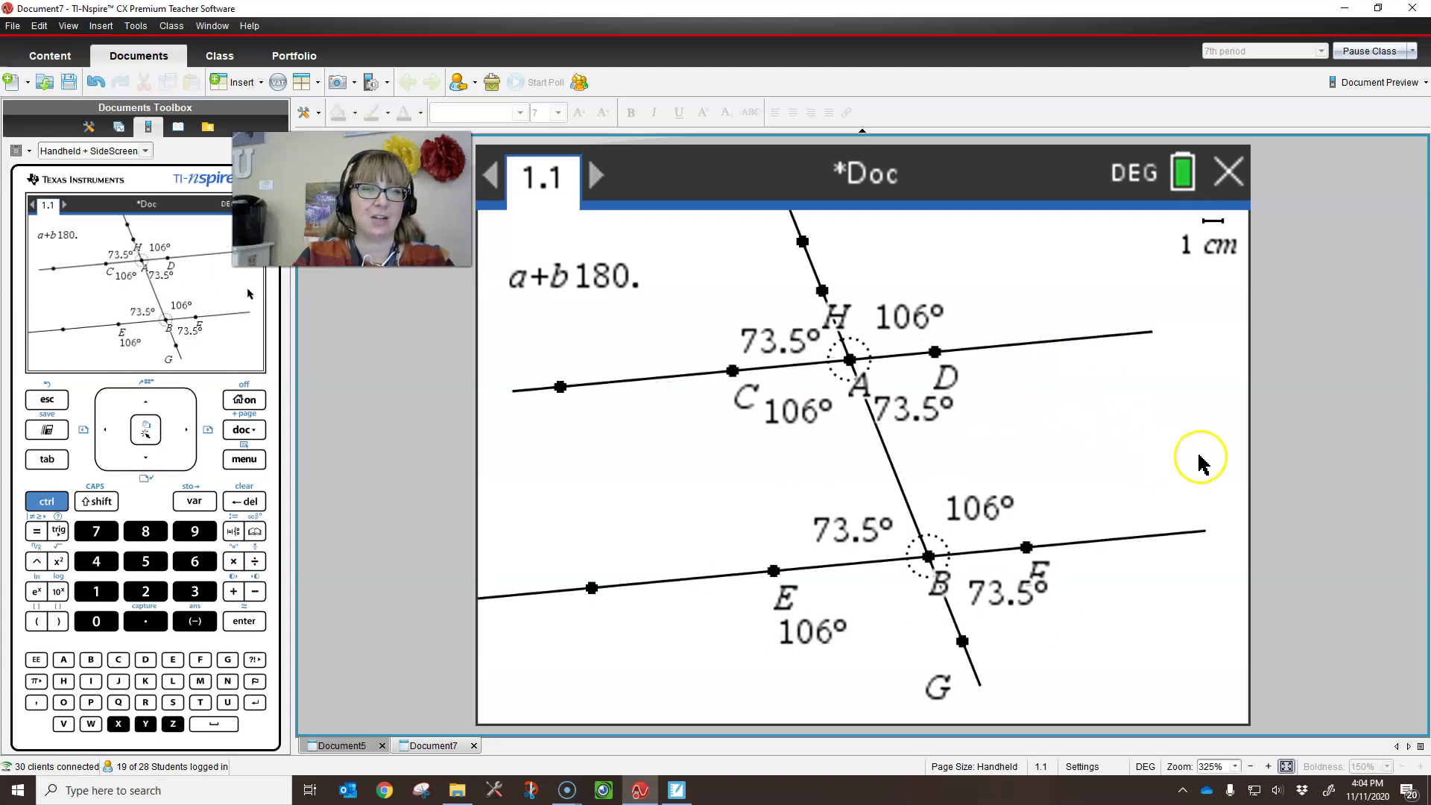
key(ctrl+z)
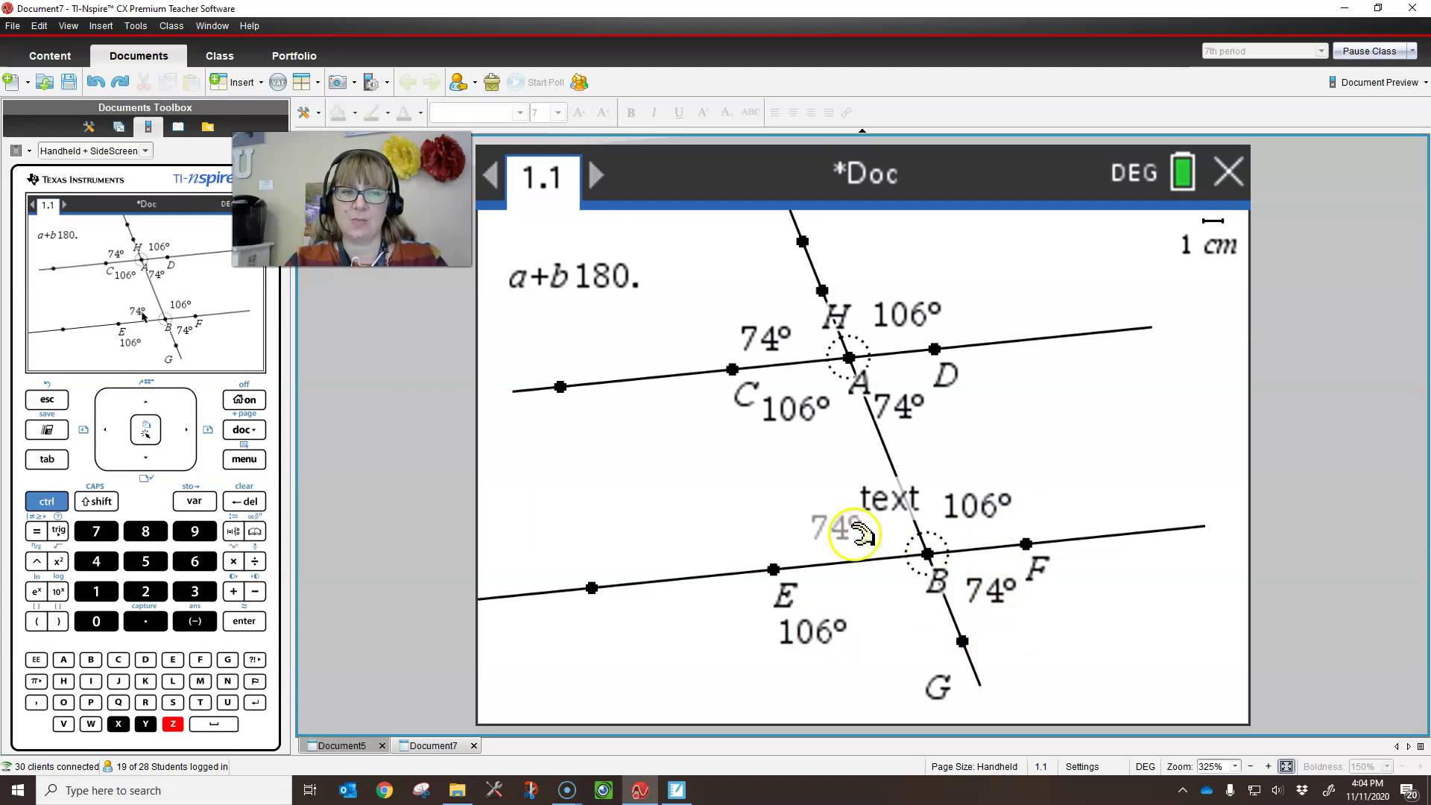
Step: Restore the TI-Nspire window from full screen and narrow it so it sits beside the SMART Notebook window
drag(1273, 15, 648, 21)
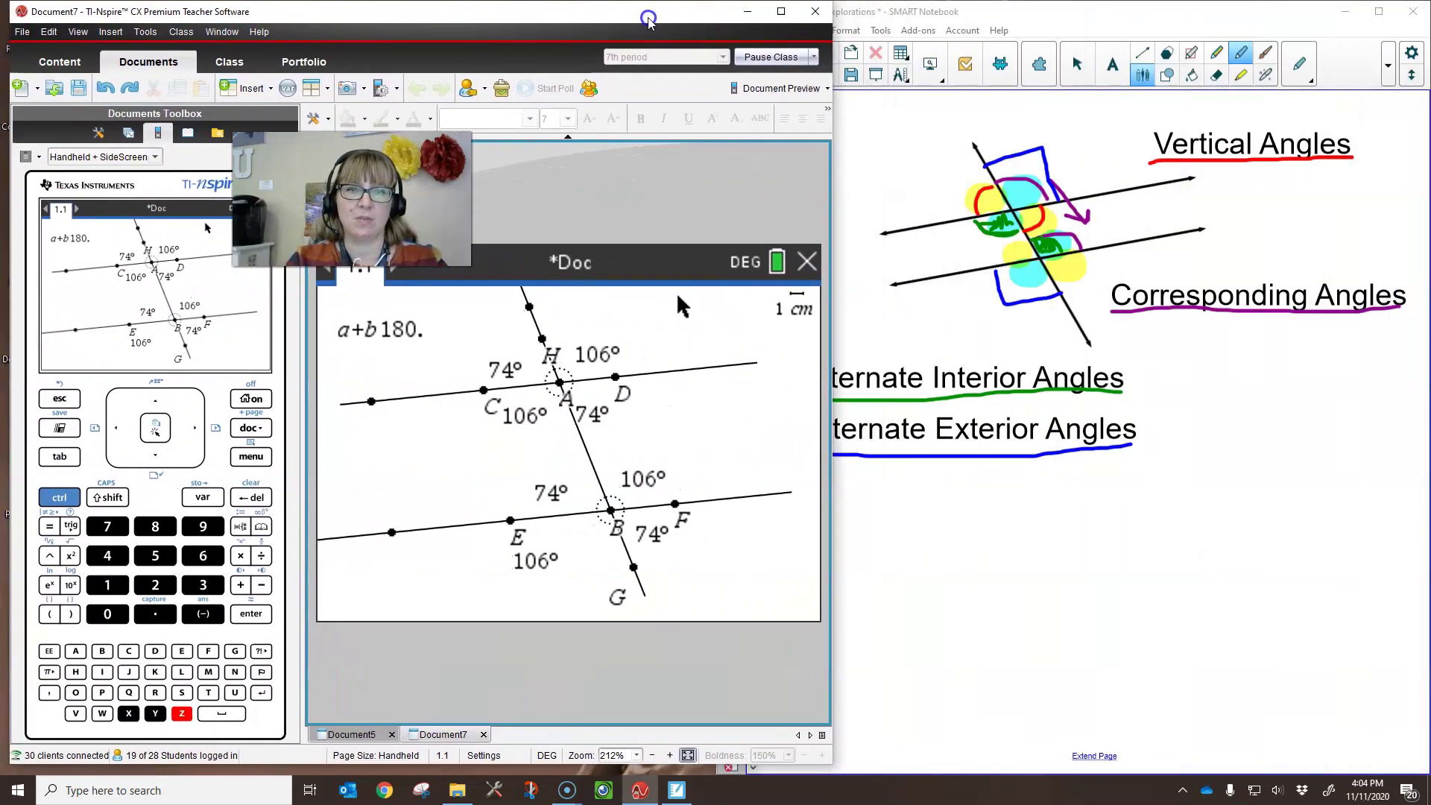
drag(825, 494, 717, 503)
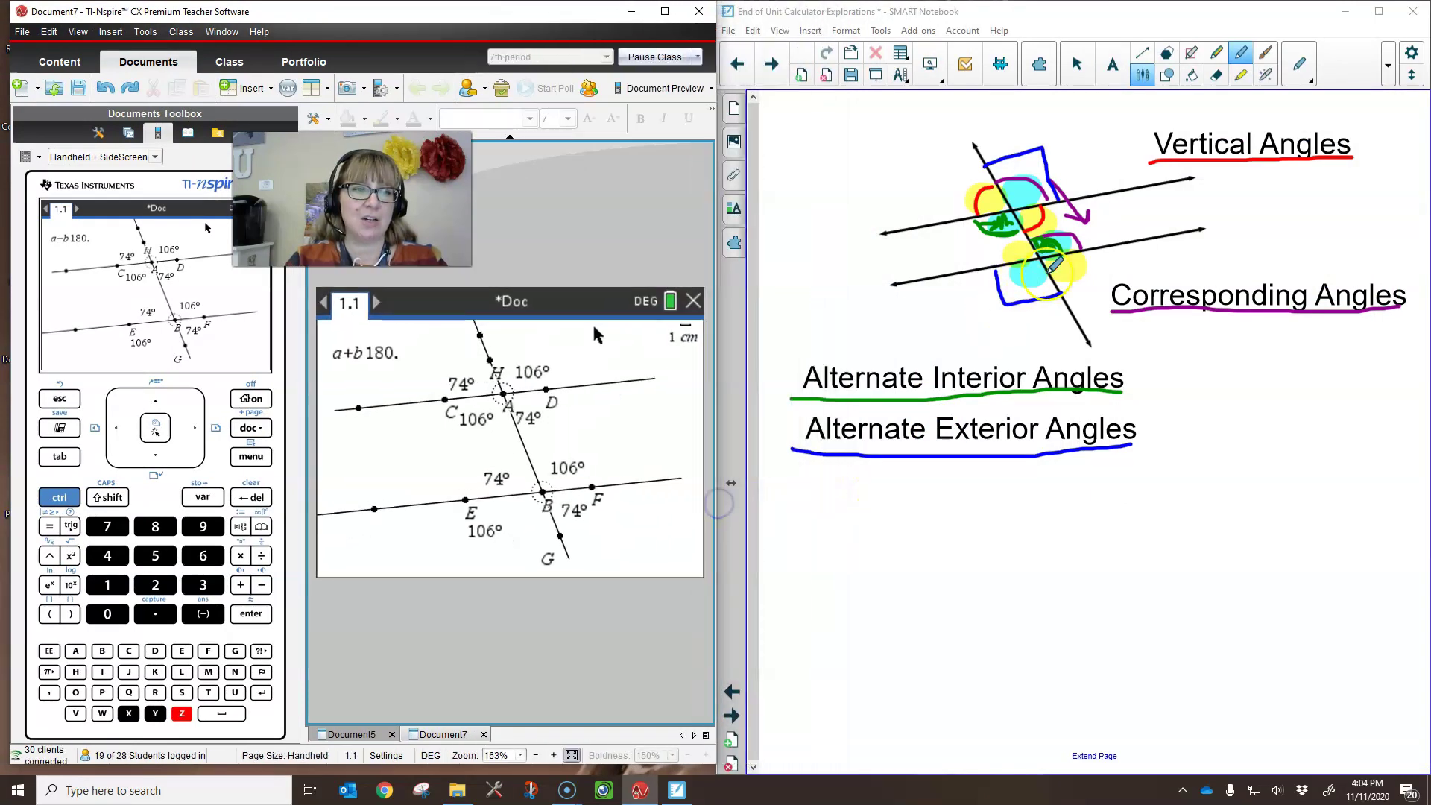
Step: Switch to SMART Notebook and open the pen's colour and line style choices
click(1309, 75)
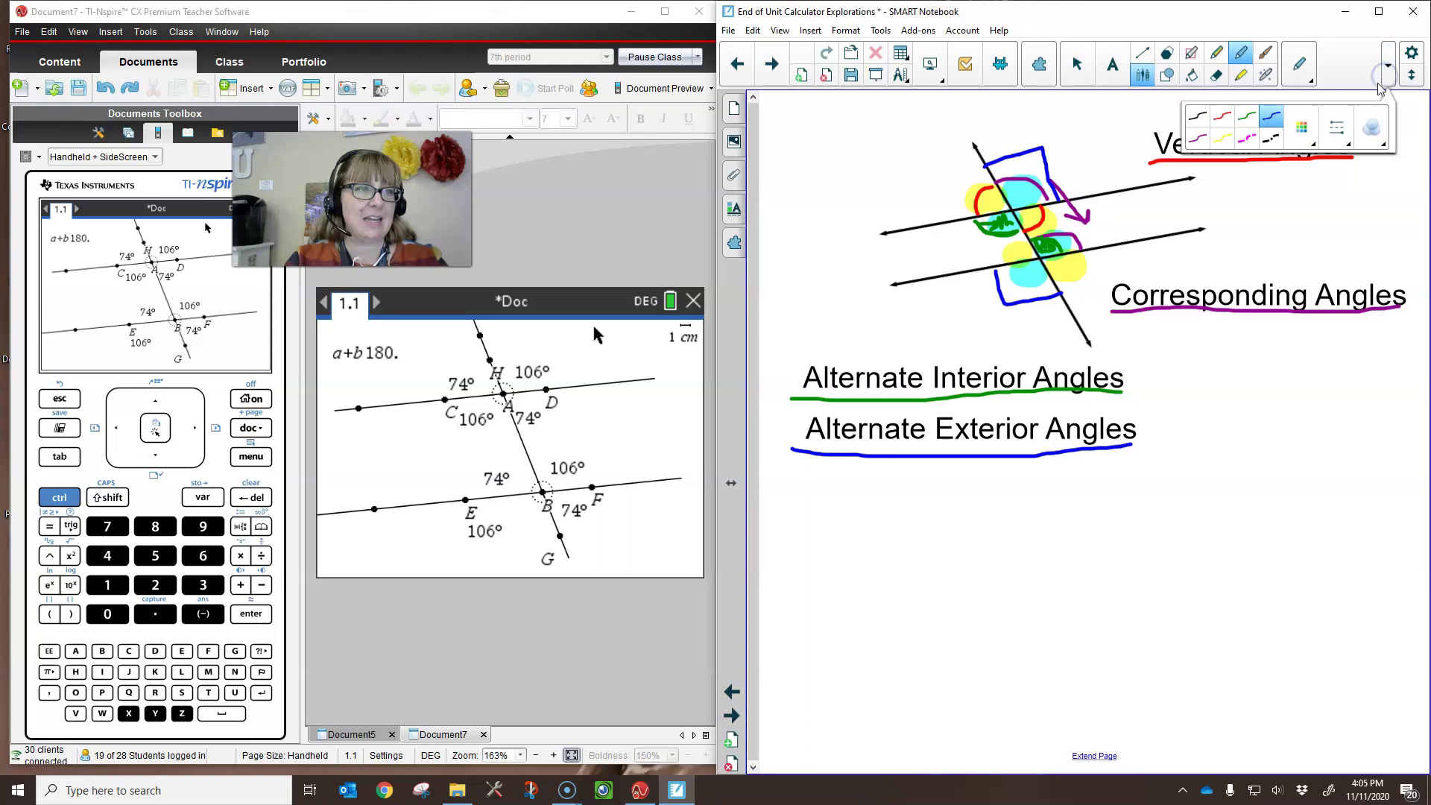